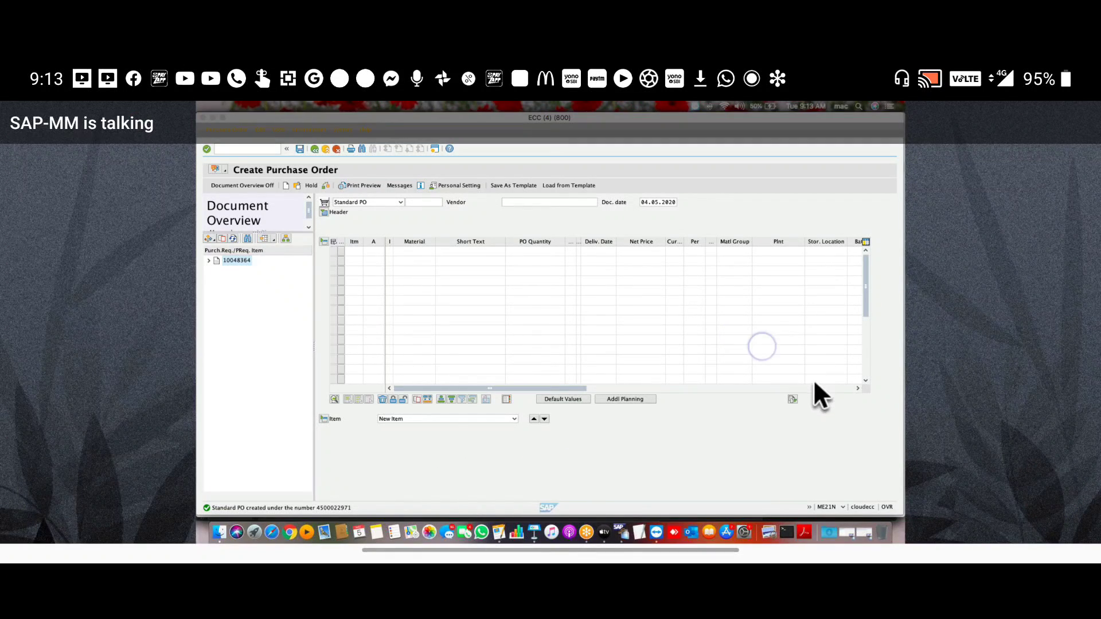
Bring up SAP Logon and connect to the 'new mm' system
click(814, 306)
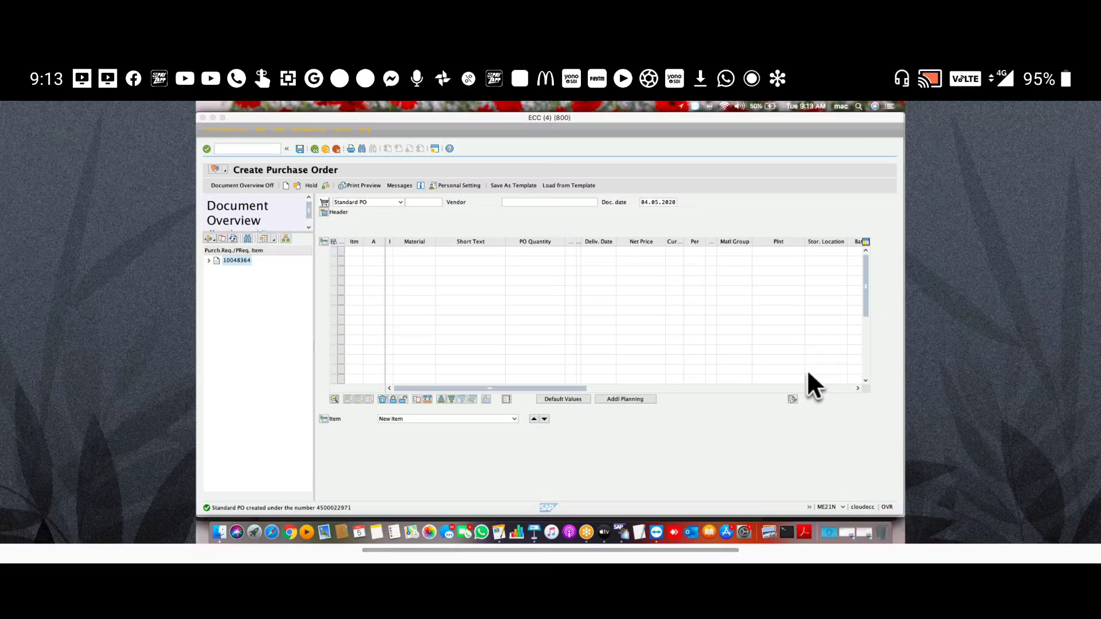
scroll(525, 278, up, 2)
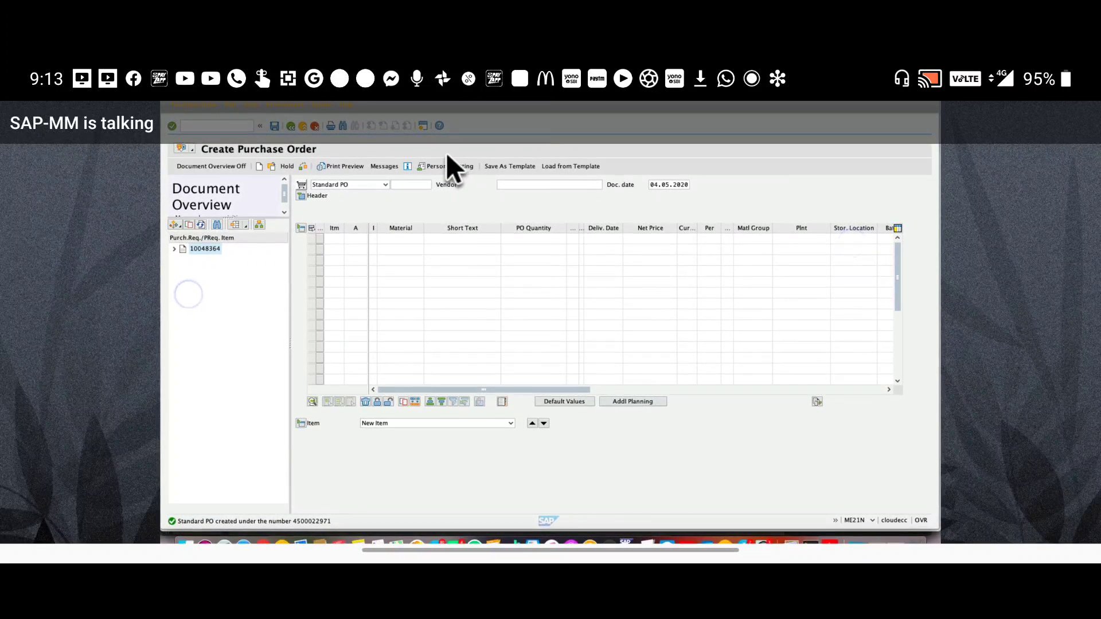
click(978, 246)
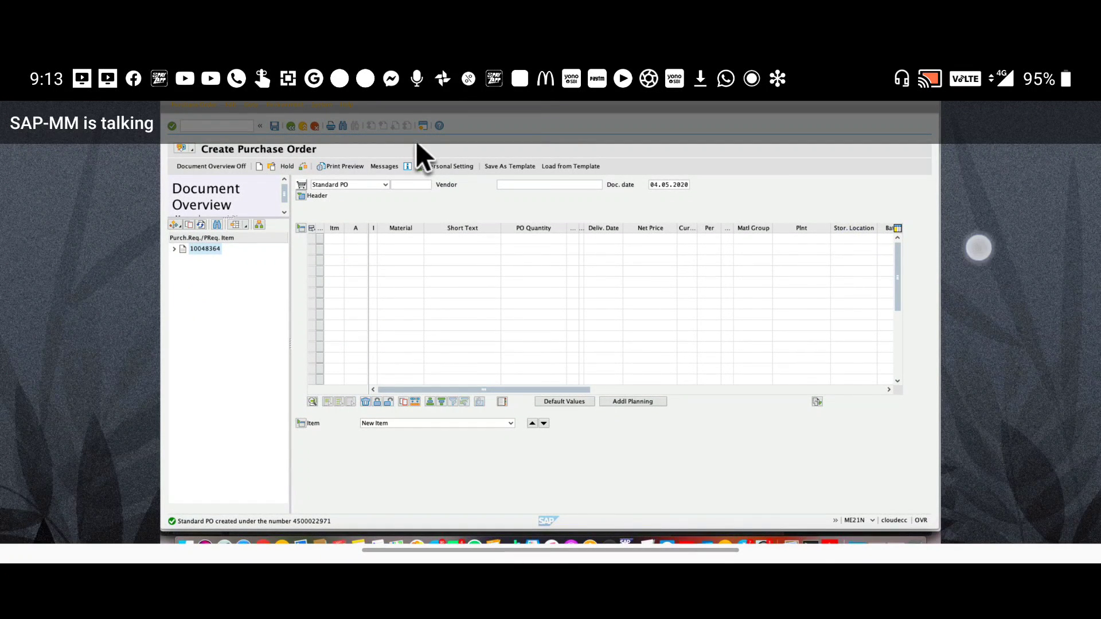
click(971, 251)
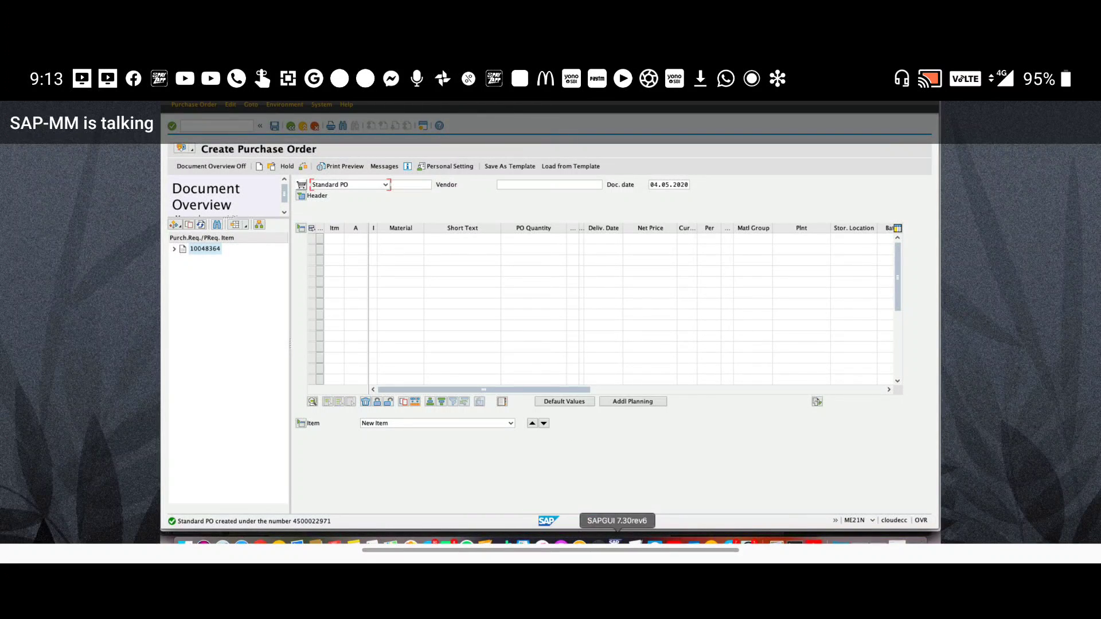
right_click(615, 542)
click(654, 463)
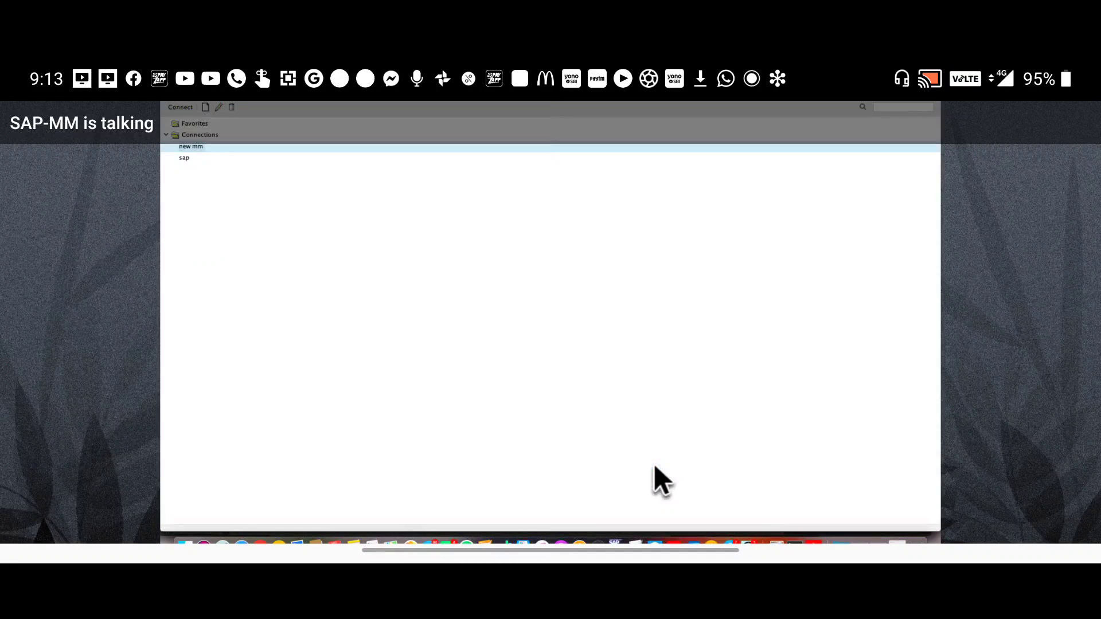
double_click(186, 151)
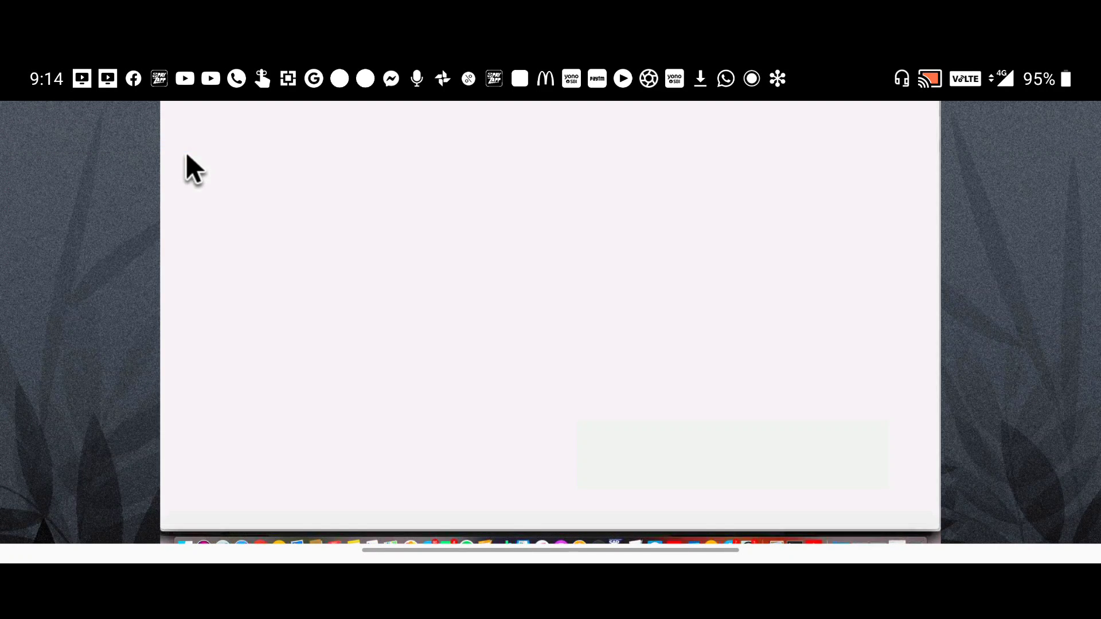
Log on with the saved user name and the account password
click(260, 208)
click(261, 220)
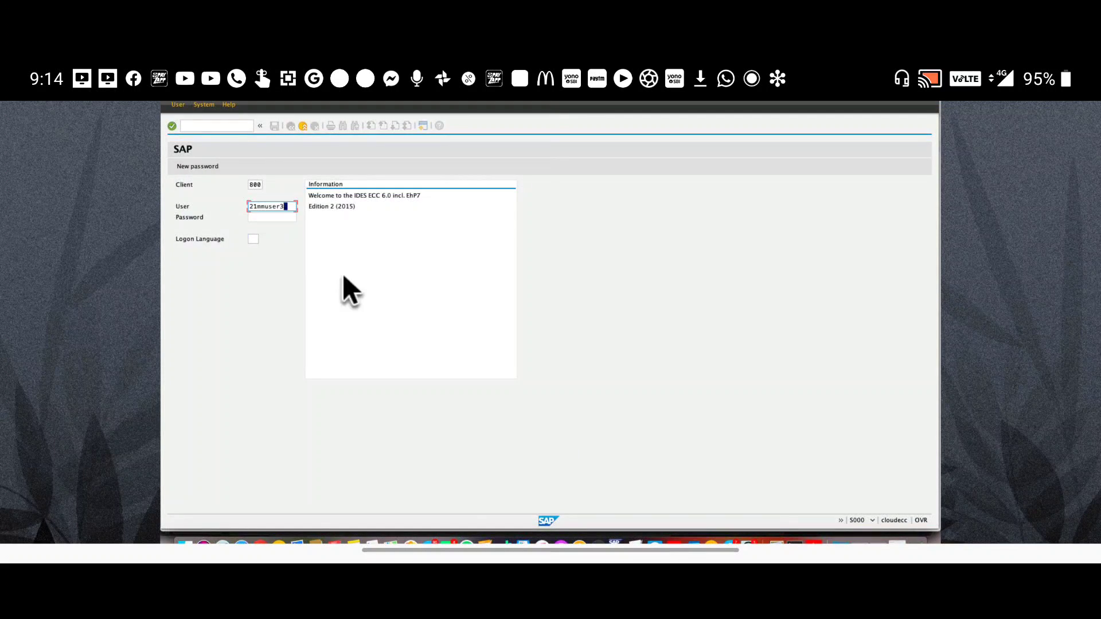
key(Tab)
text(*****)
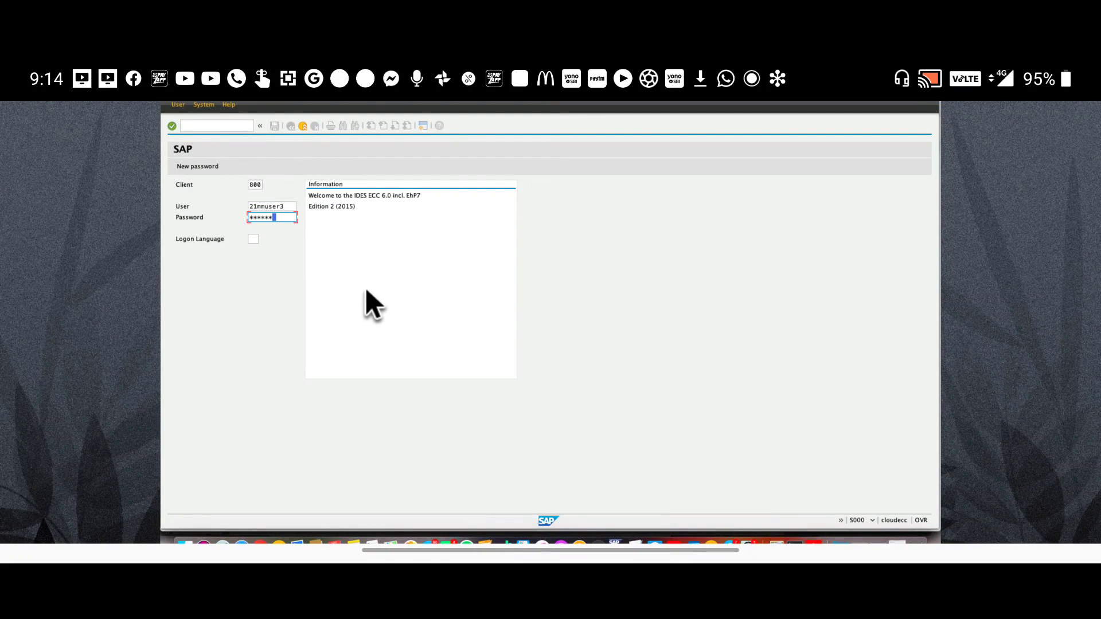
key(BackSpace)
key(BackSpace)
key(BackSpace)
key(BackSpace)
key(BackSpace)
text(********)
key(Return)
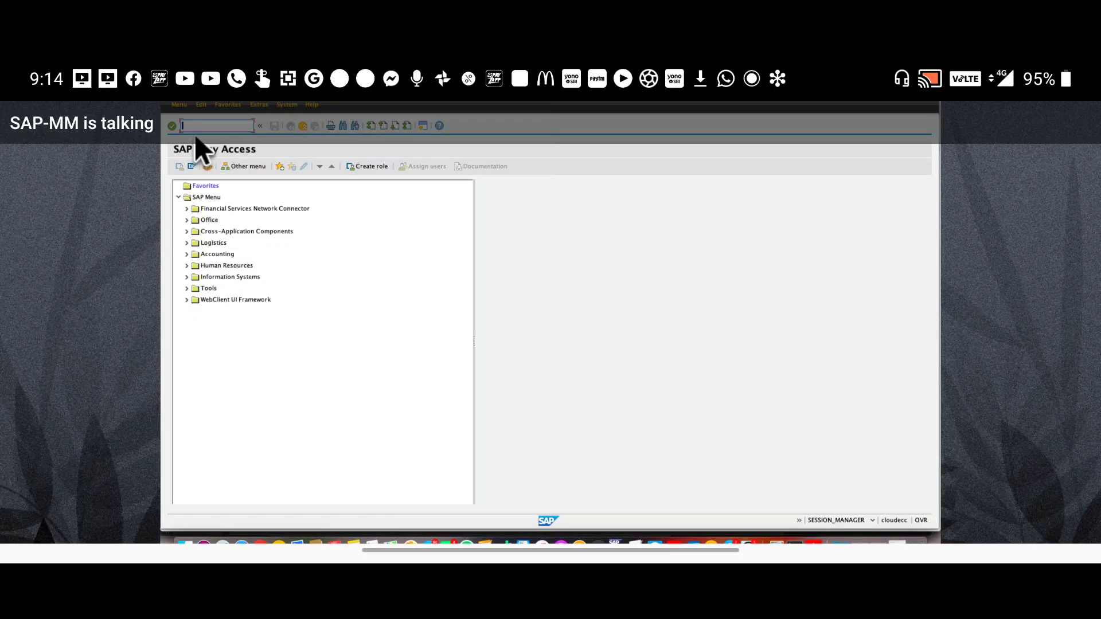
Start ME51N for a Purch.requis. Stand. requisition and select the first item's Material cell
text(me51n)
key(Return)
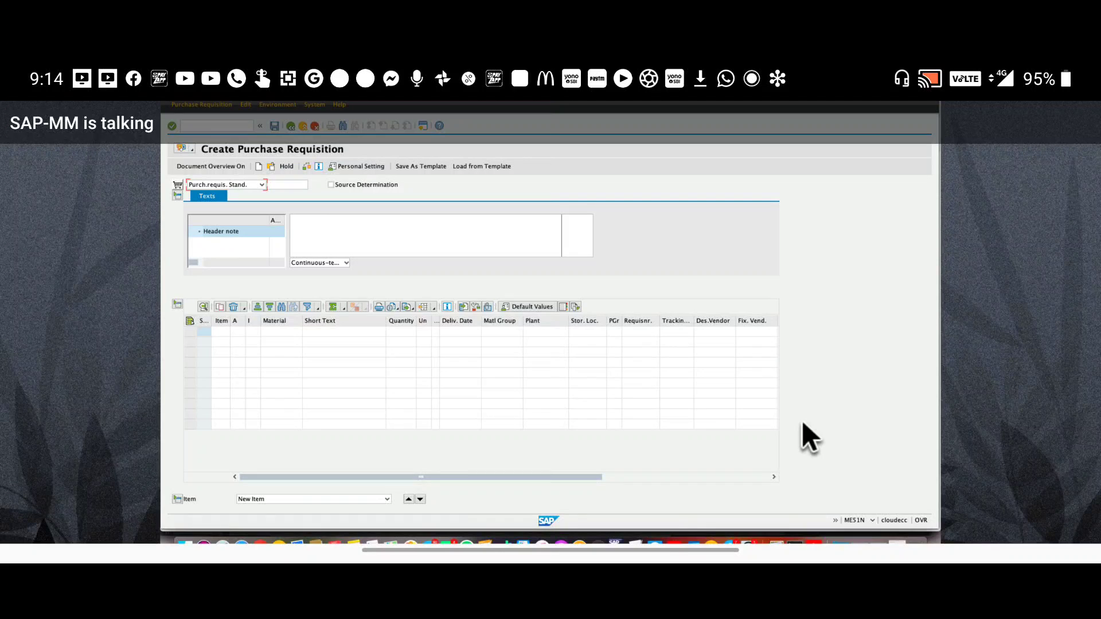
click(720, 424)
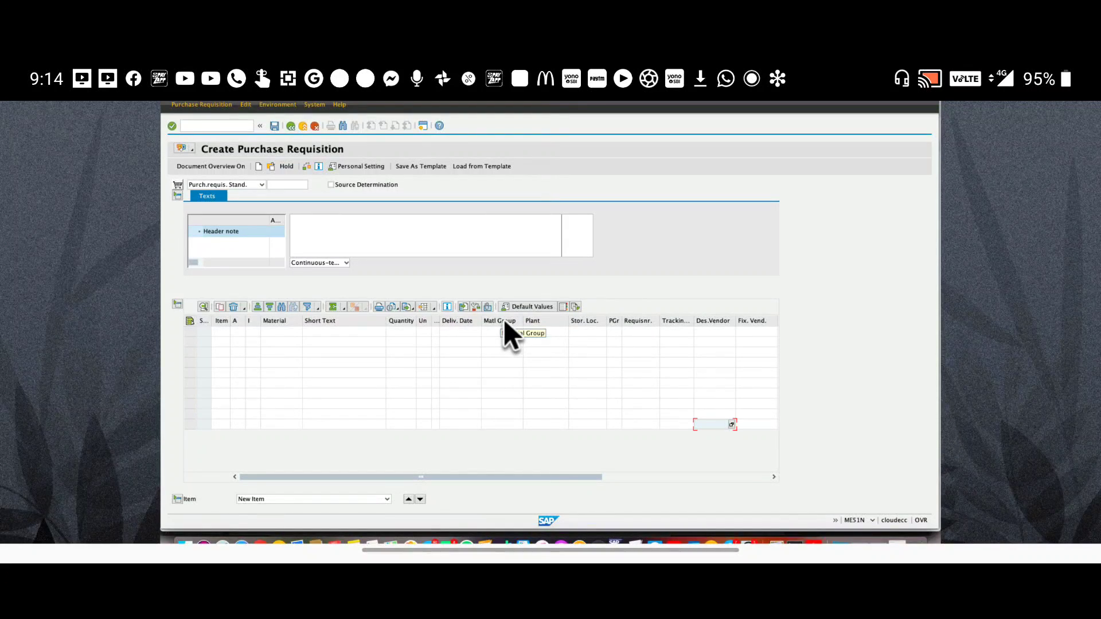
click(286, 332)
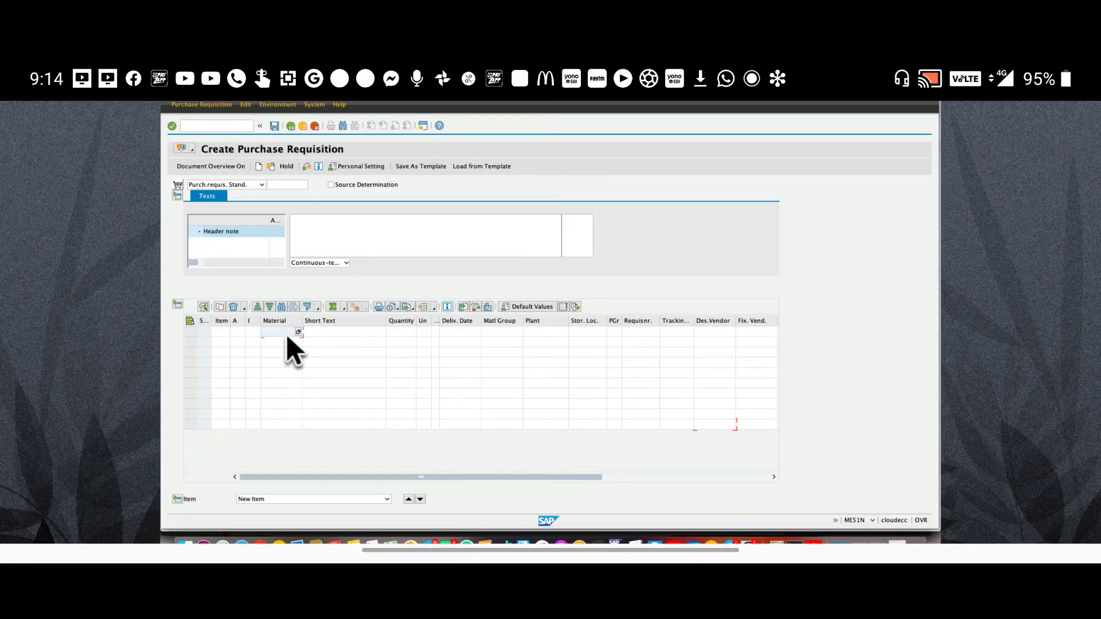
Open Change Material in a new session with /omm02
click(217, 129)
text(/omm0)
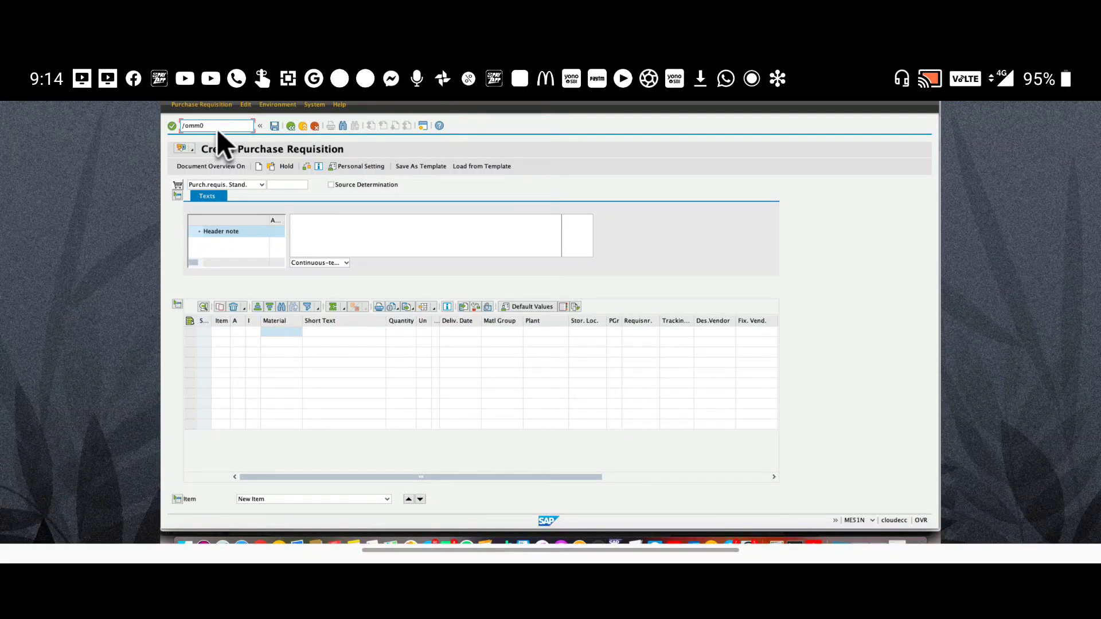
text(2)
key(Return)
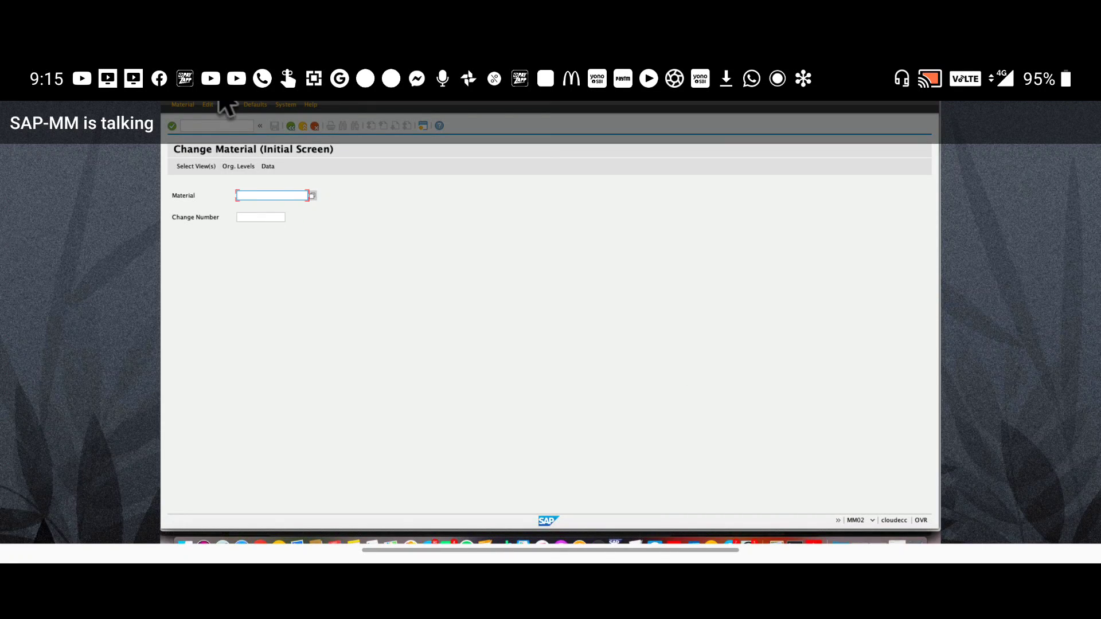
Switch that session to Create Material (MM01), then begin entering /nmmbe
click(206, 128)
text(/nmm01)
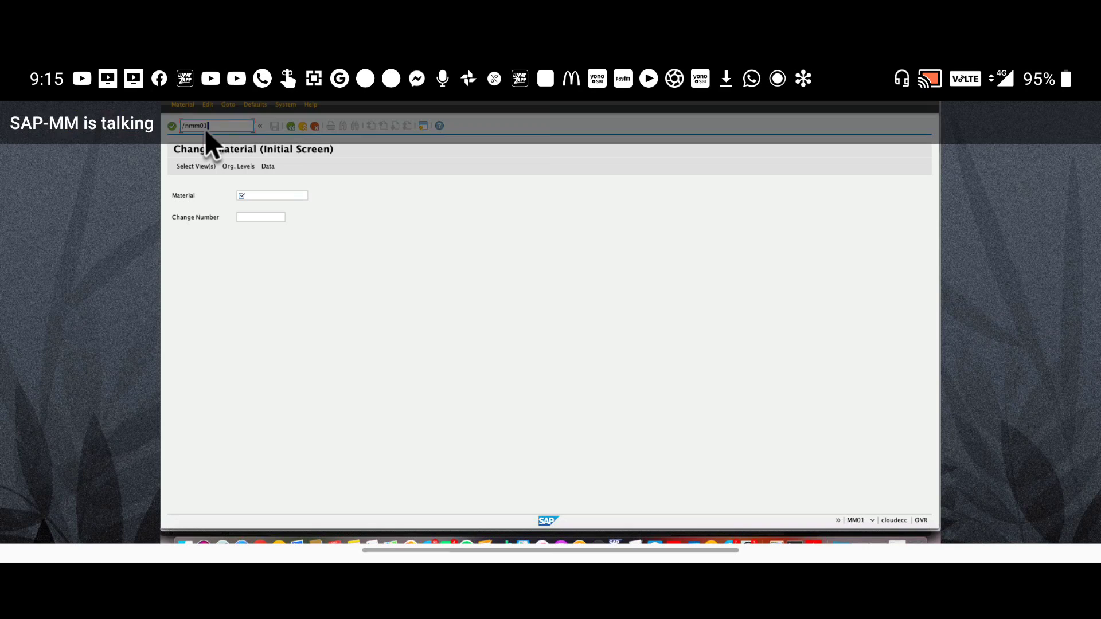
key(Return)
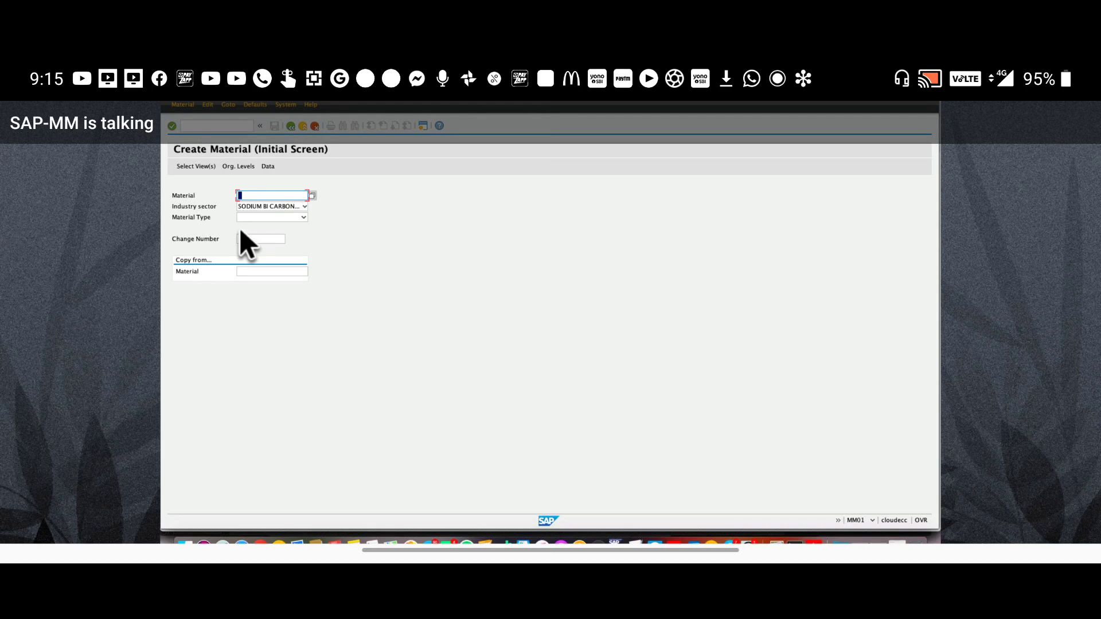
click(264, 197)
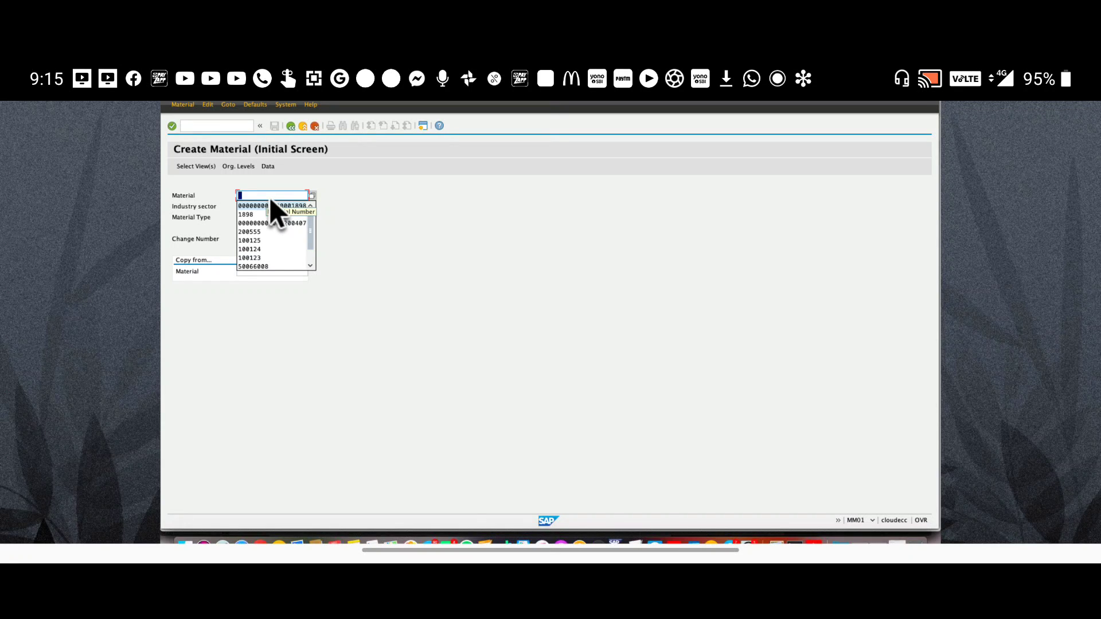
click(221, 128)
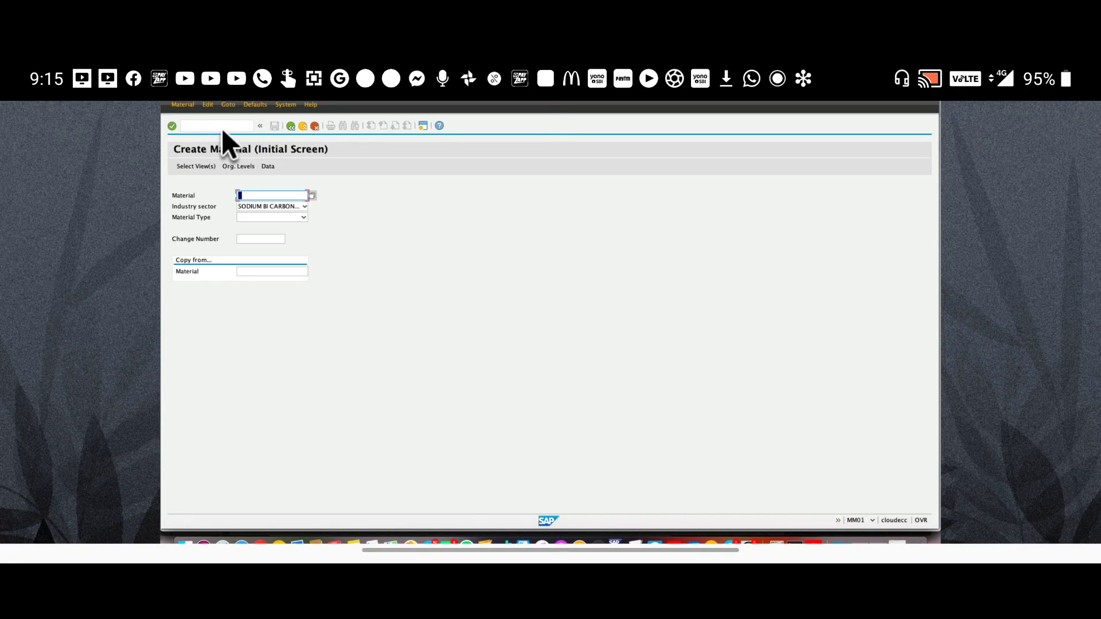
text(/nmmbe)
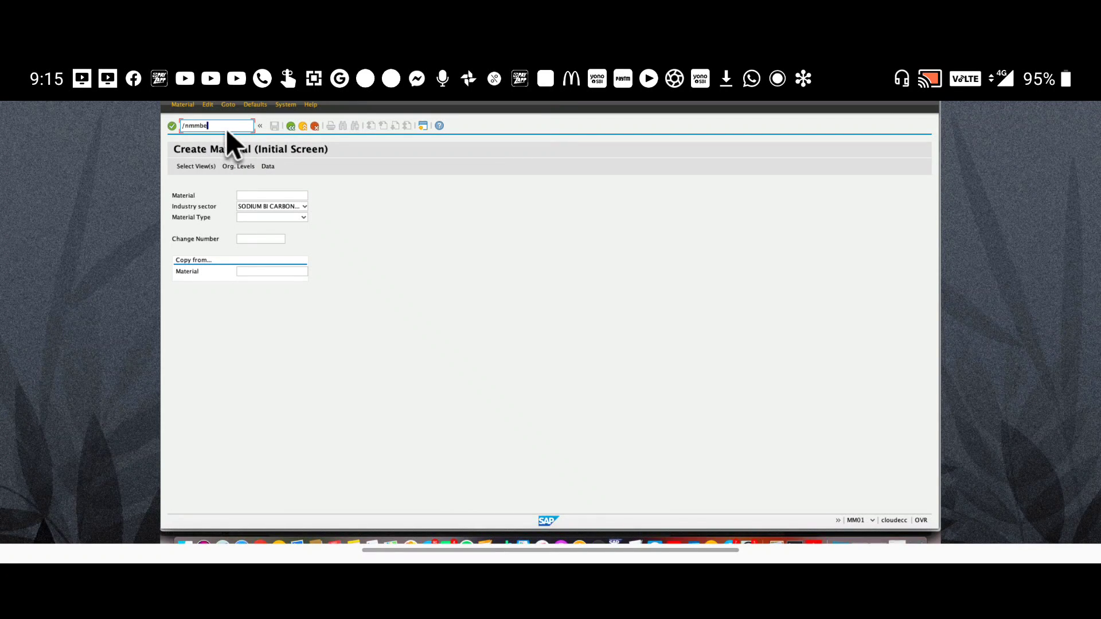
Look up material 200300101 in Stock Overview, copy its number, then return to ME51N
key(Return)
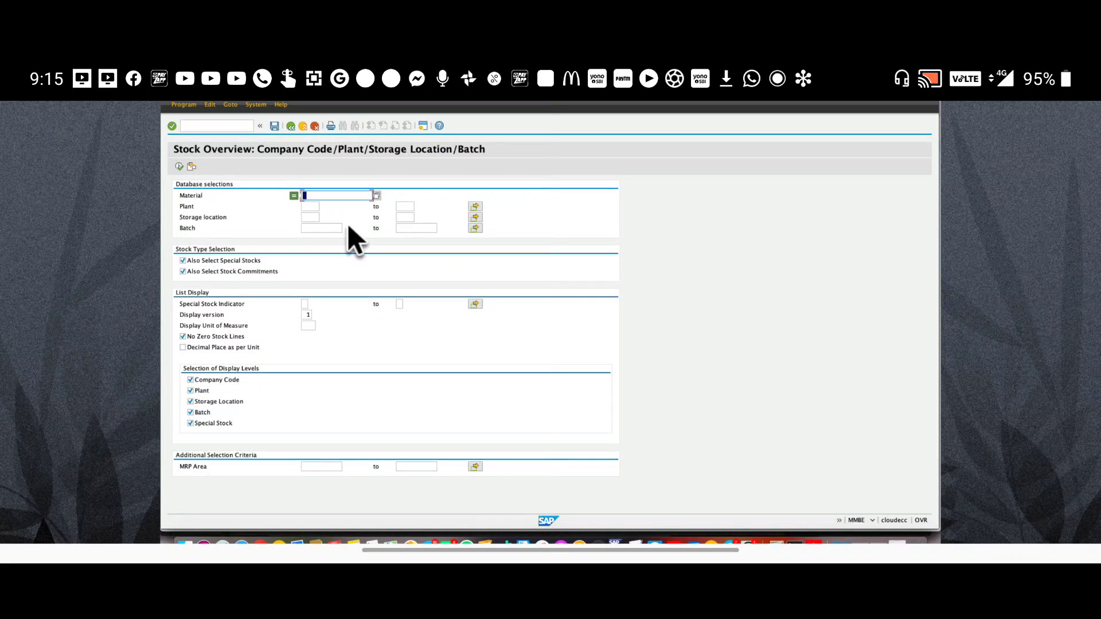
click(331, 206)
key(super+a)
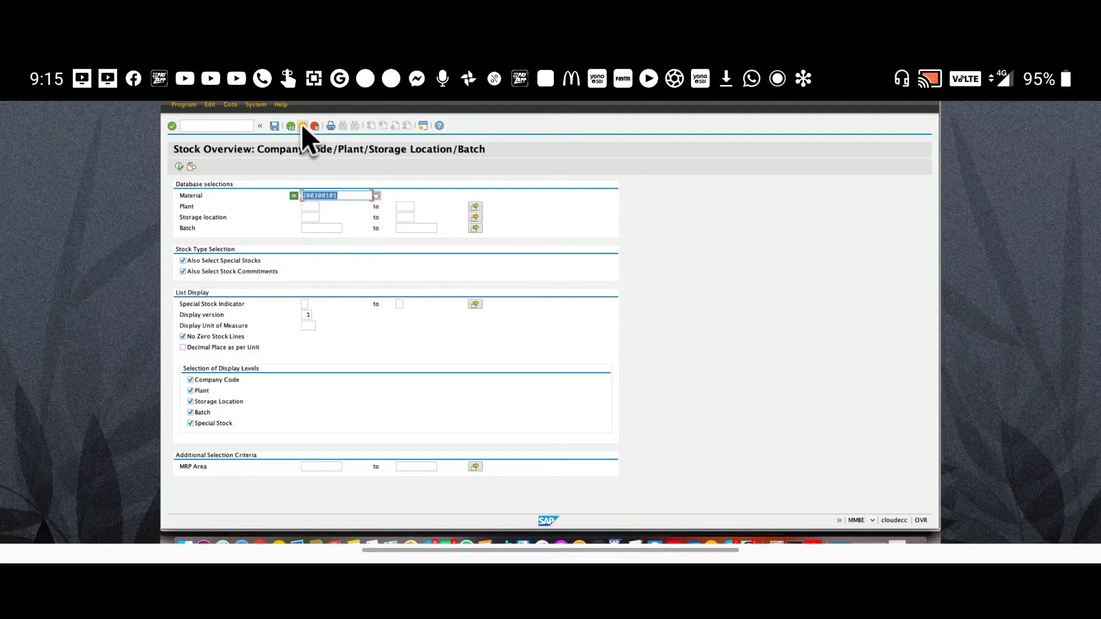
click(316, 126)
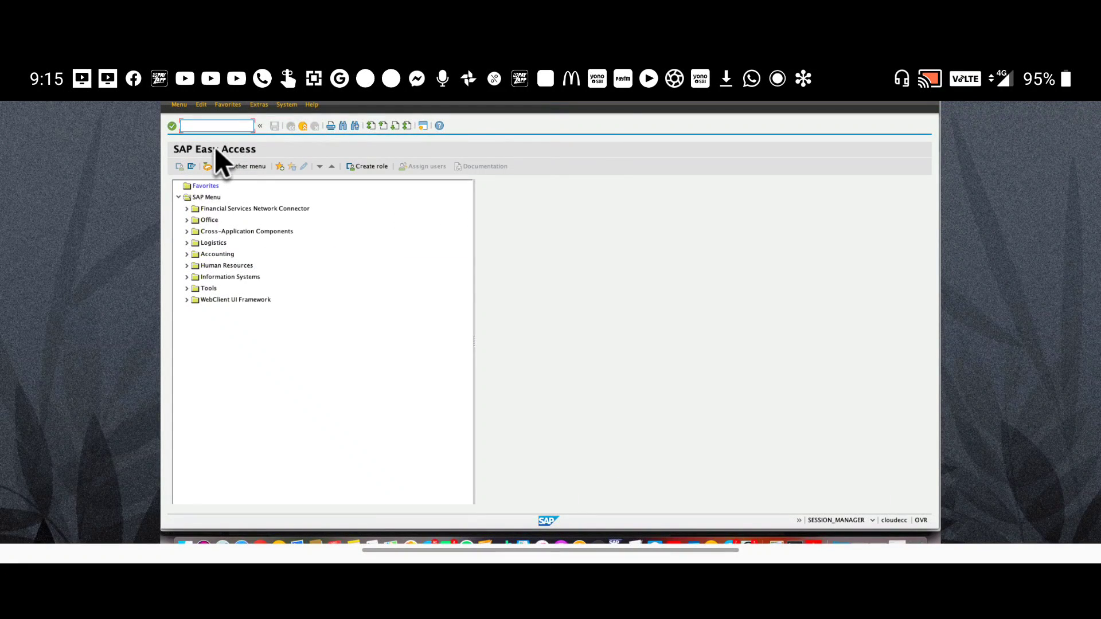
text(me51n)
key(Return)
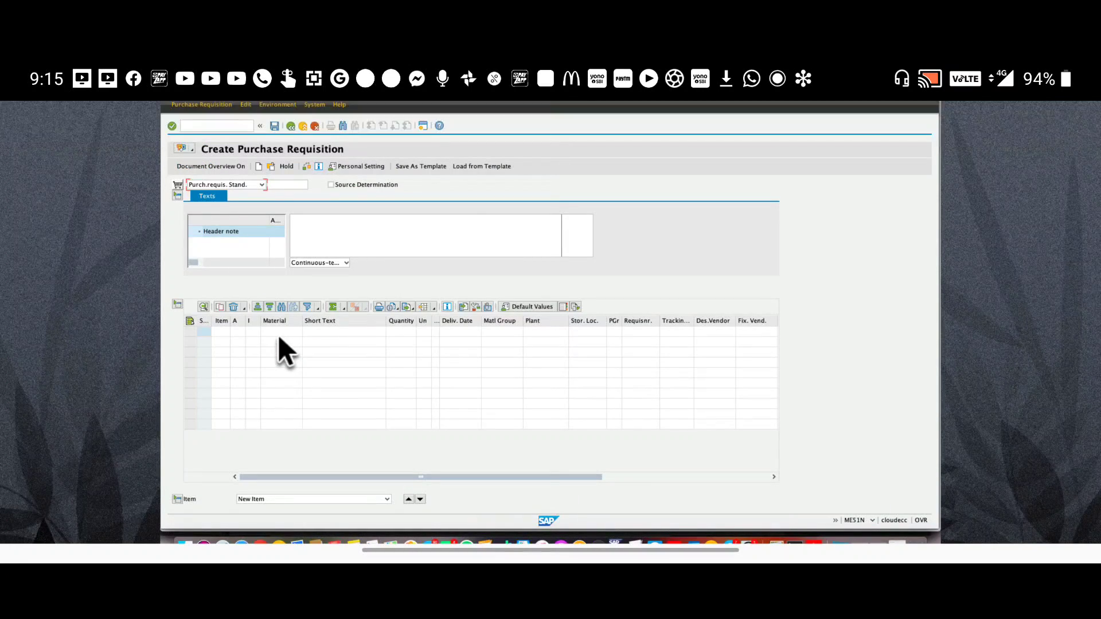
Enter item 10: material 200300101, quantity 100, plant enr1, storage location 0001
click(279, 335)
text(200300101)
key(Tab)
key(Tab)
text(100)
key(Tab)
key(Tab)
key(Tab)
key(Tab)
text(enr1)
key(Tab)
text(0001)
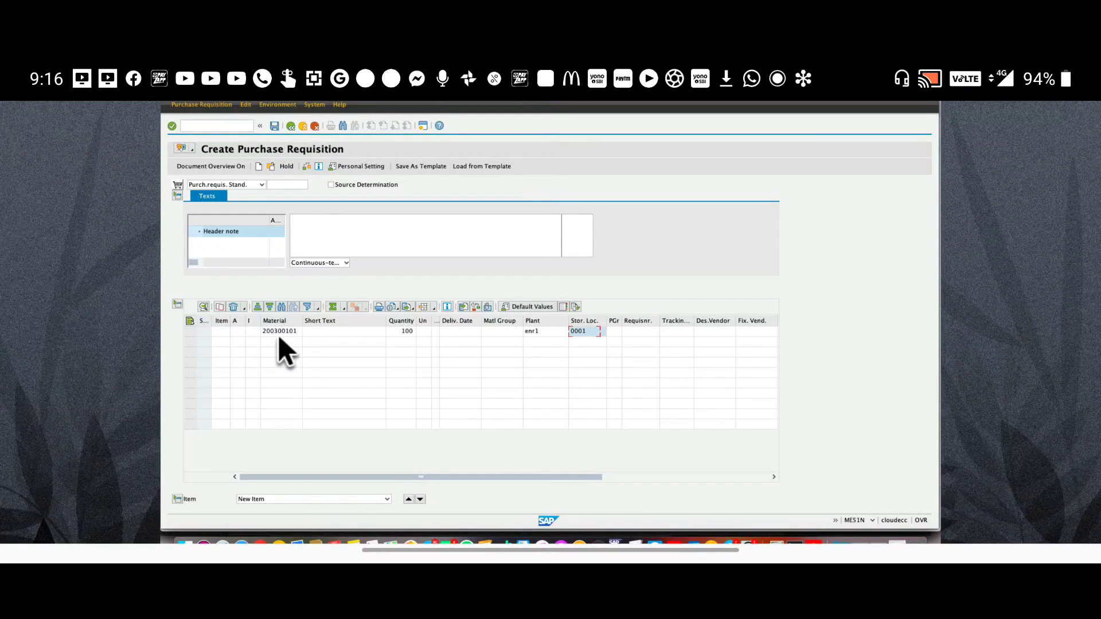
key(Return)
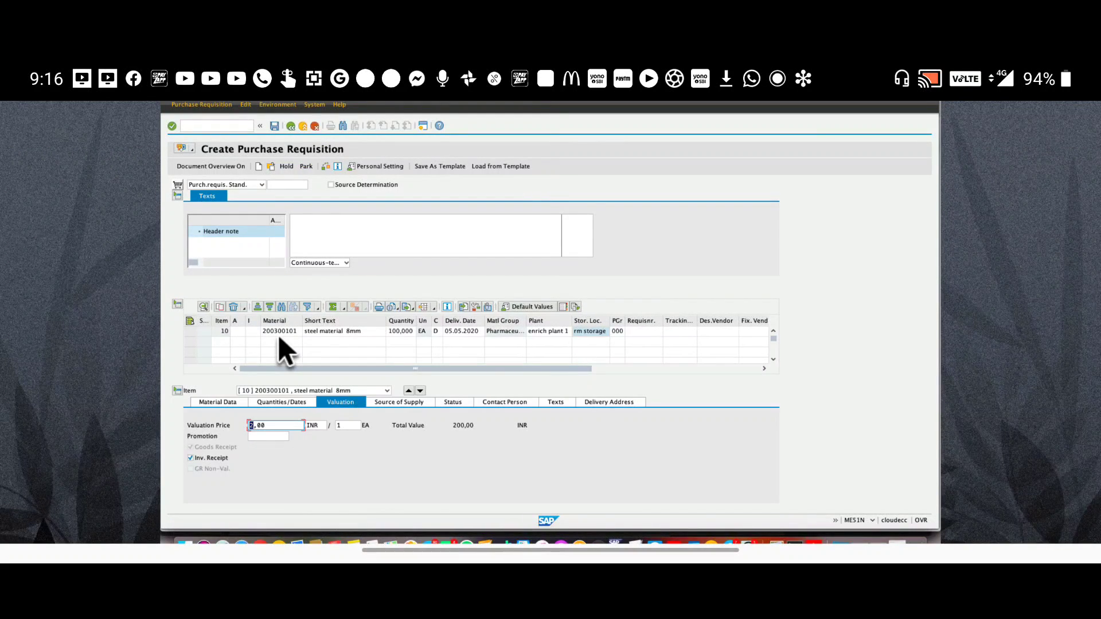
Save the requisition and copy the new PR number from the creation message's long text
click(274, 126)
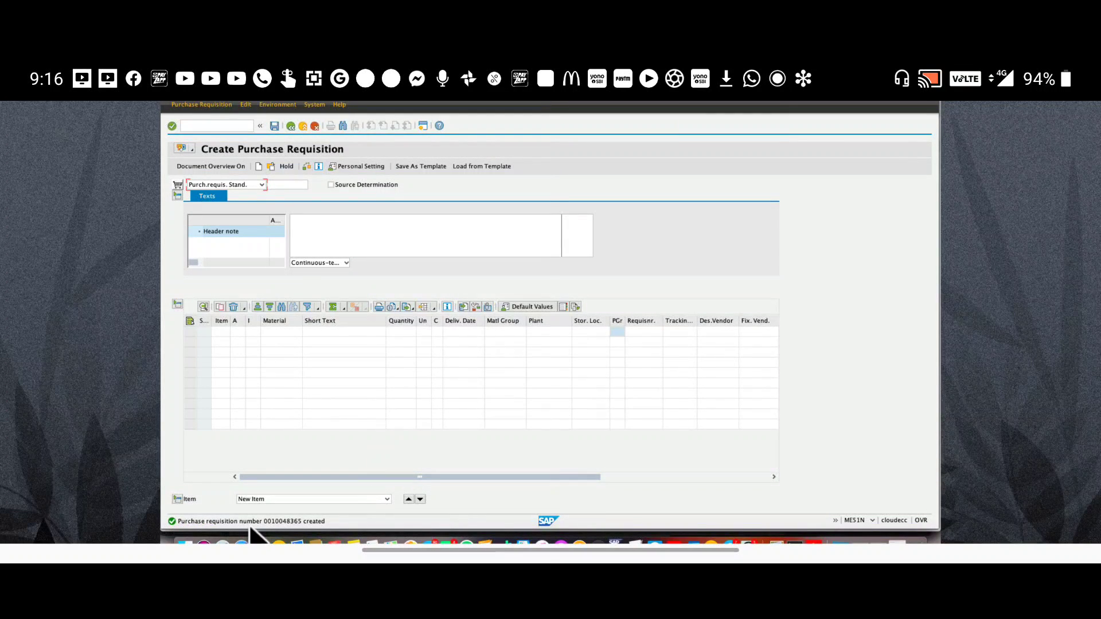
double_click(250, 526)
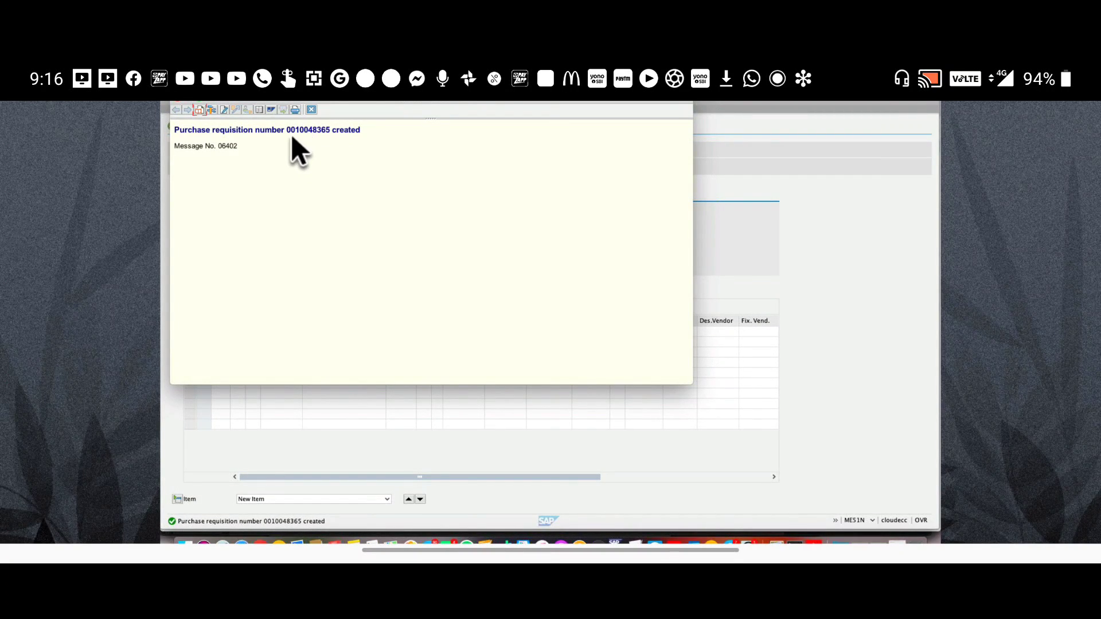
double_click(330, 130)
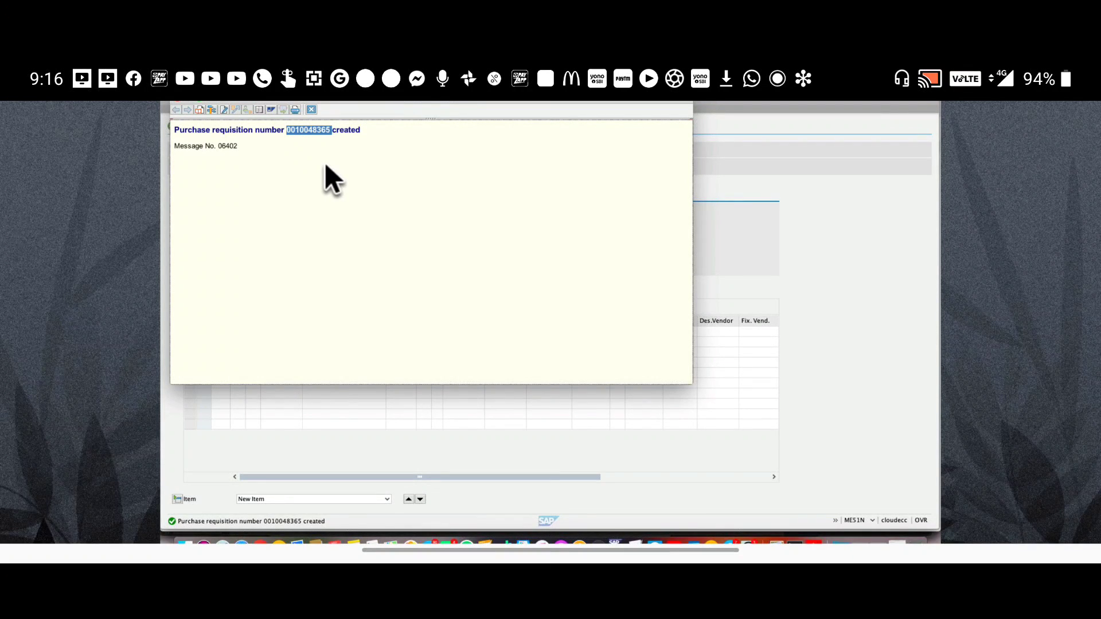
click(180, 102)
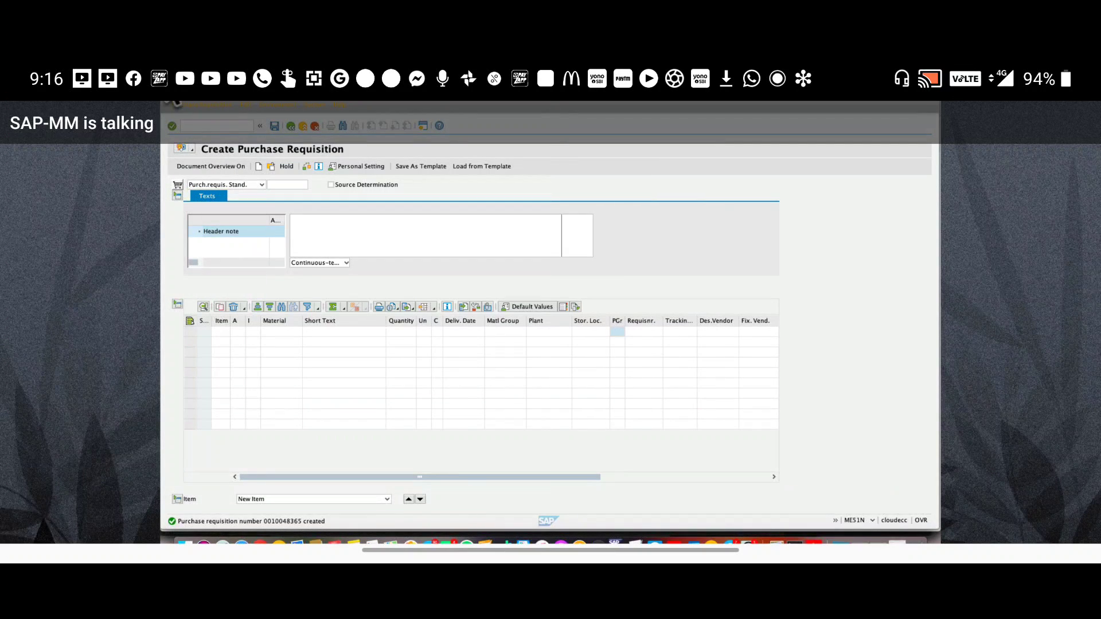
Exit ME51N to SAP Easy Access with the /n command
click(197, 129)
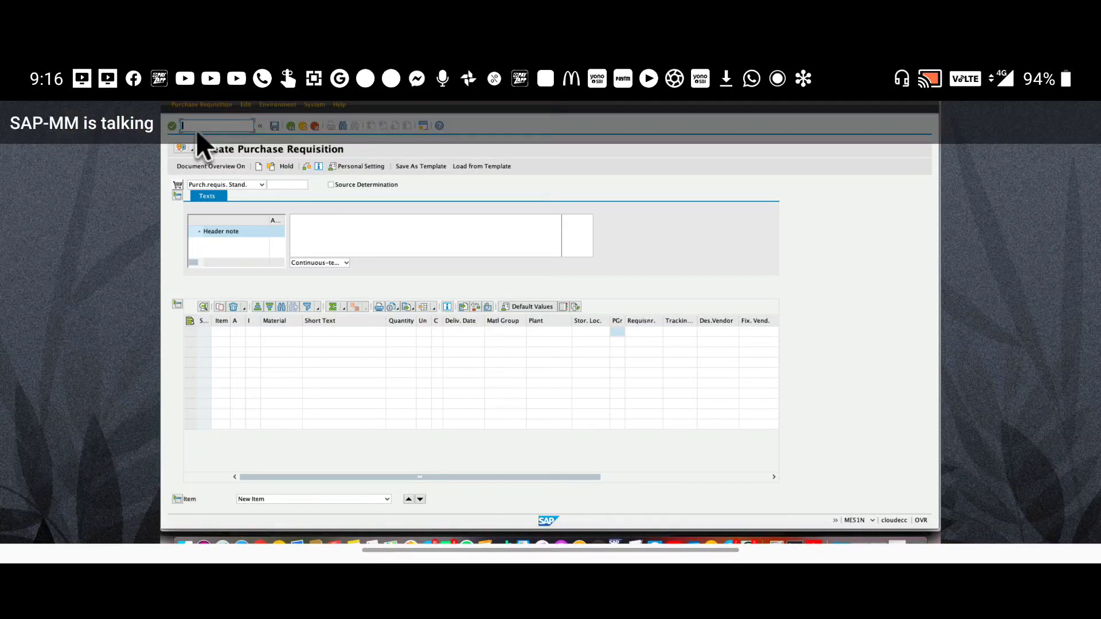
text(/n)
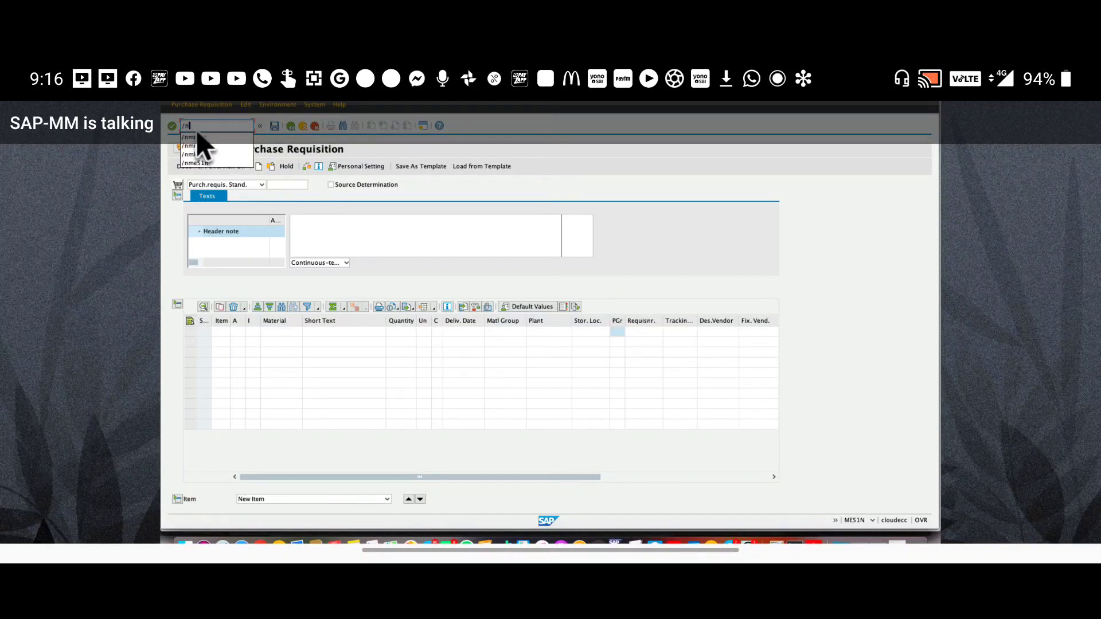
key(Return)
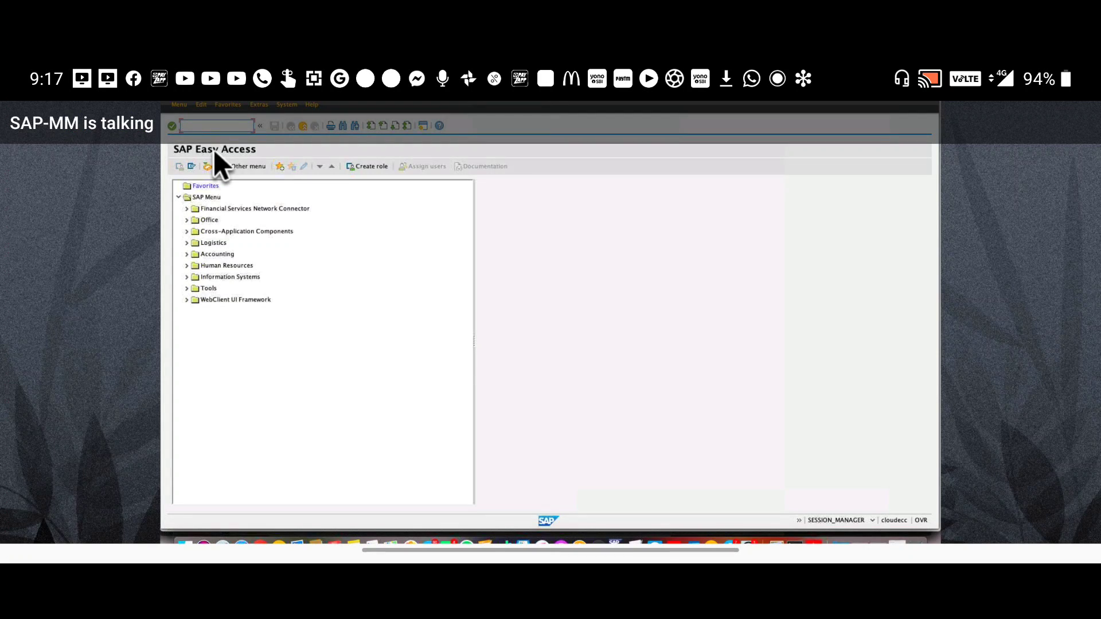
Expand the SAP Menu through Logistics and Materials Management to Purchasing
click(208, 197)
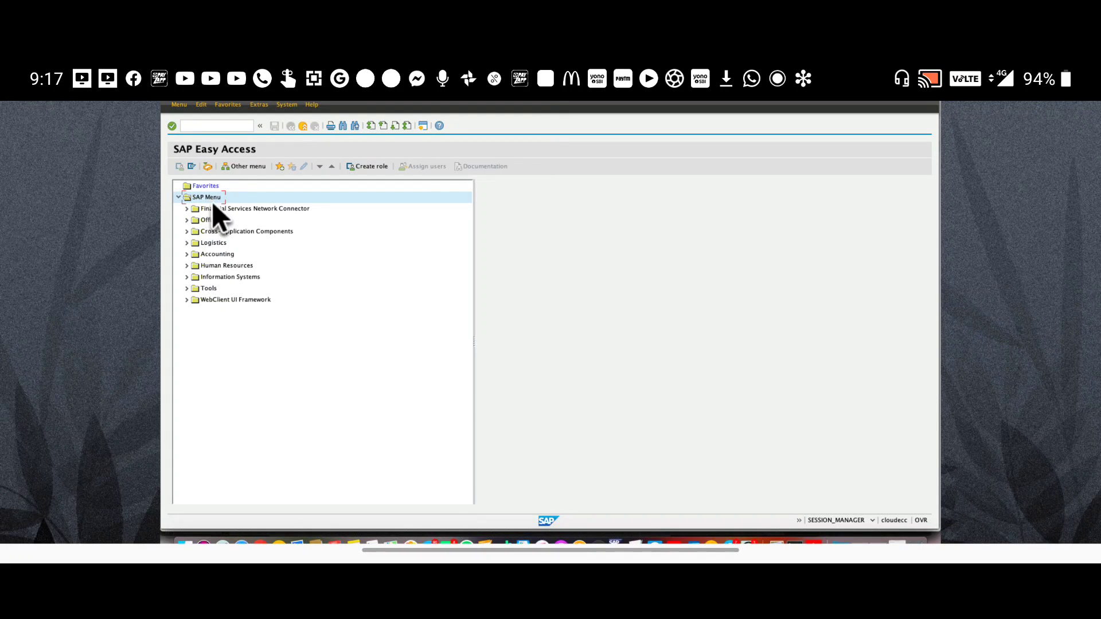
click(211, 232)
key(Down)
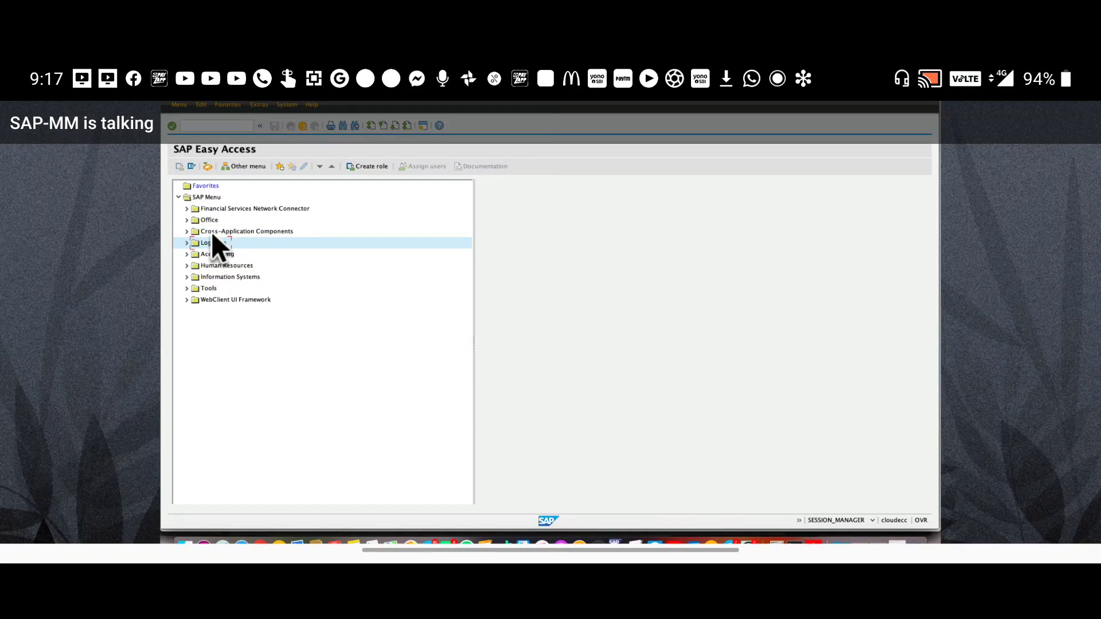
key(Right)
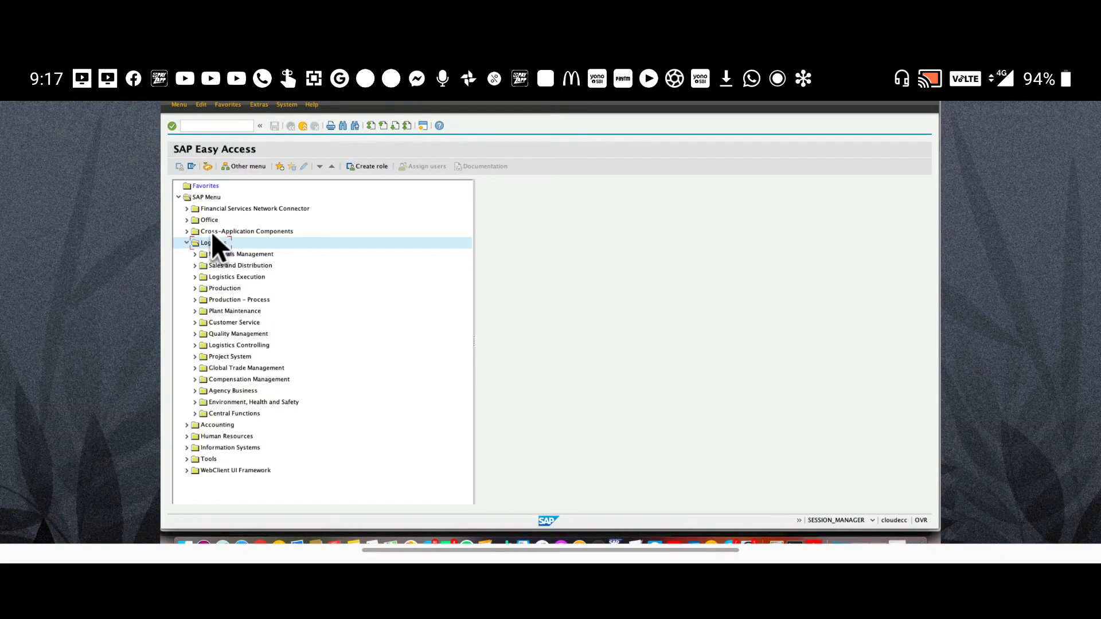
click(222, 254)
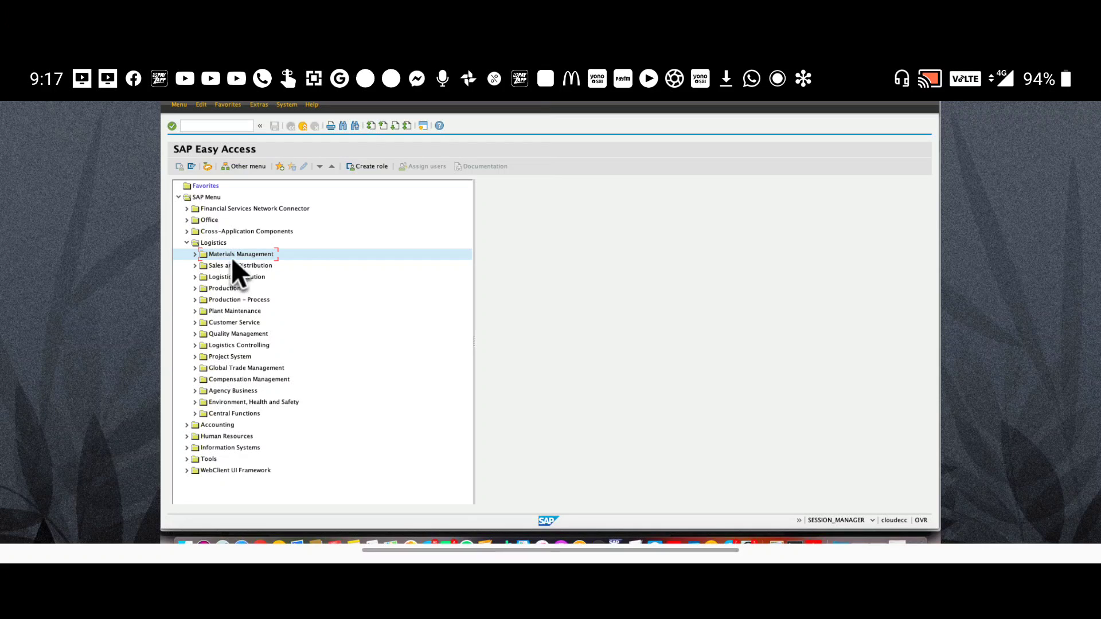
key(Right)
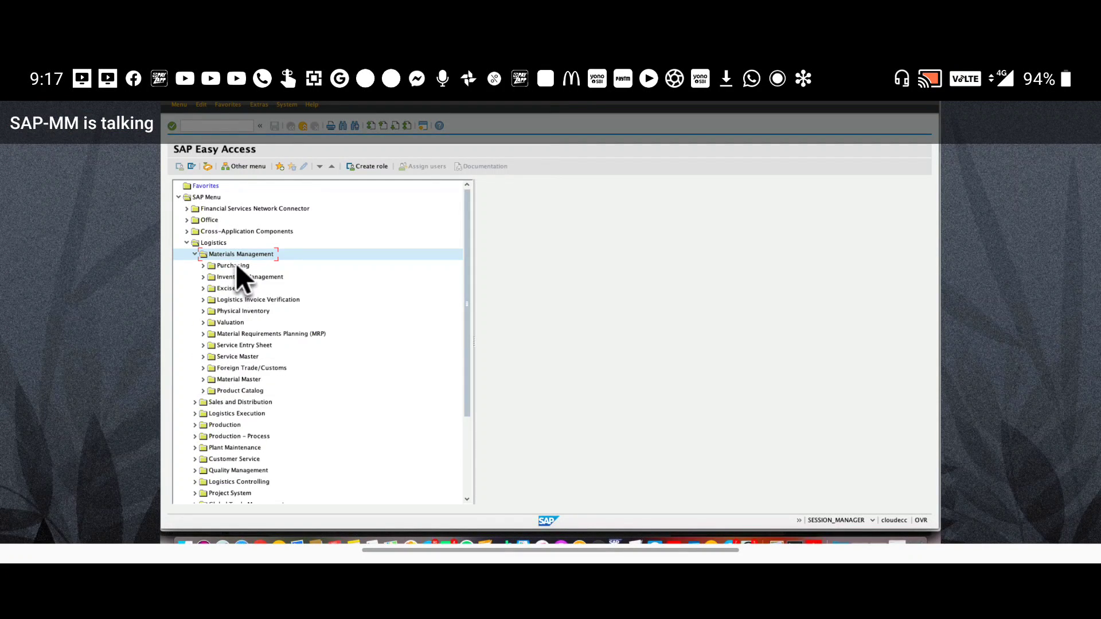
click(236, 264)
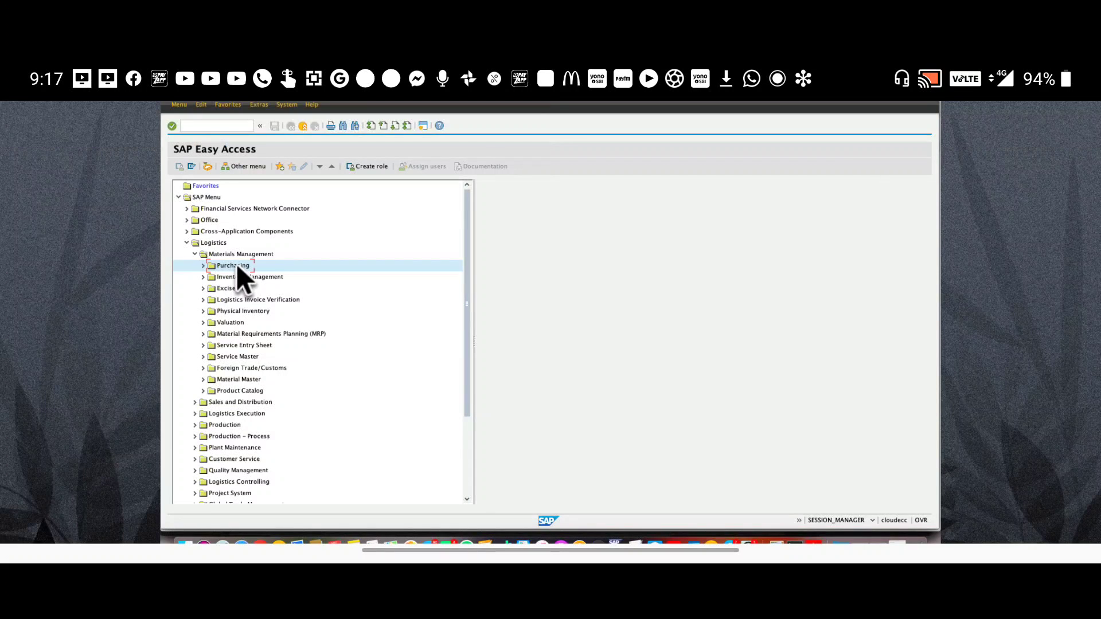
key(Right)
Expand RFQ/Quotation > Request for Quotation and select Create
click(253, 312)
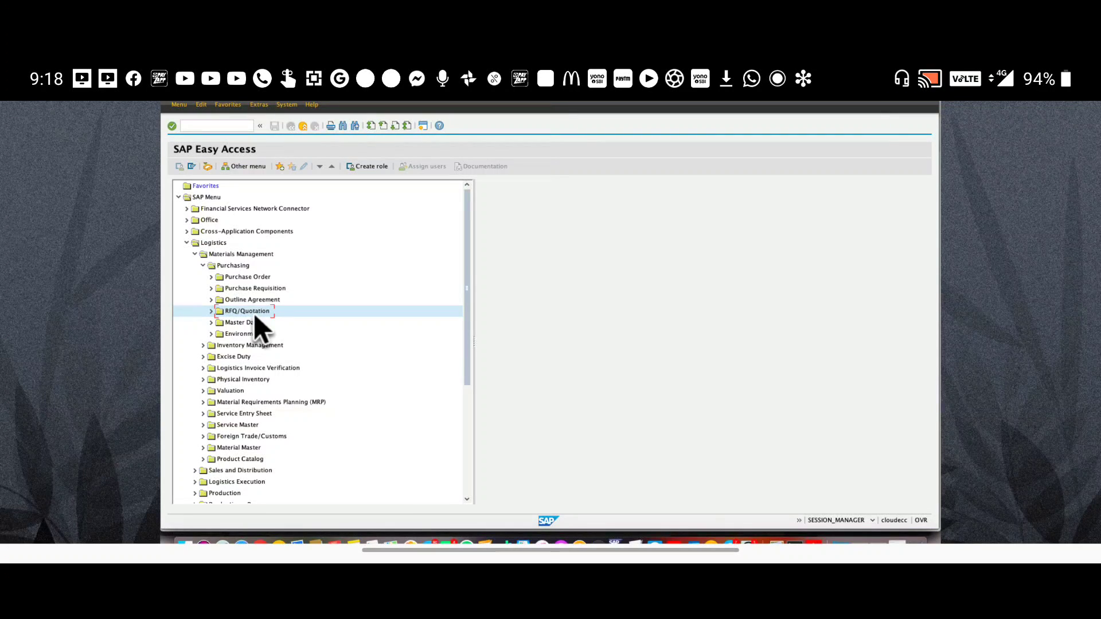
click(211, 312)
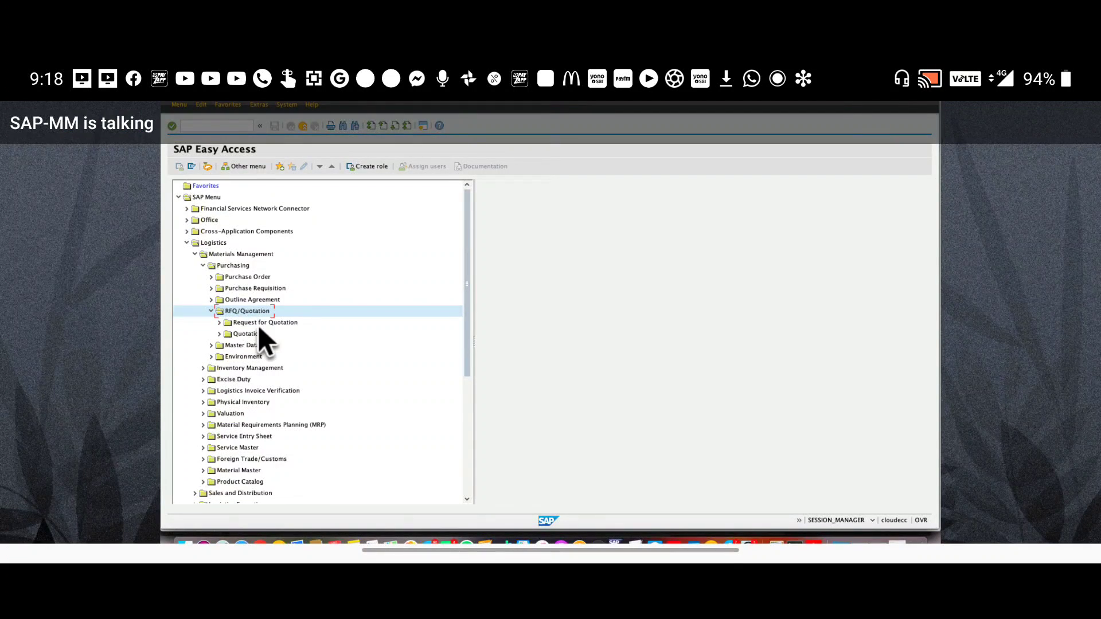
click(258, 323)
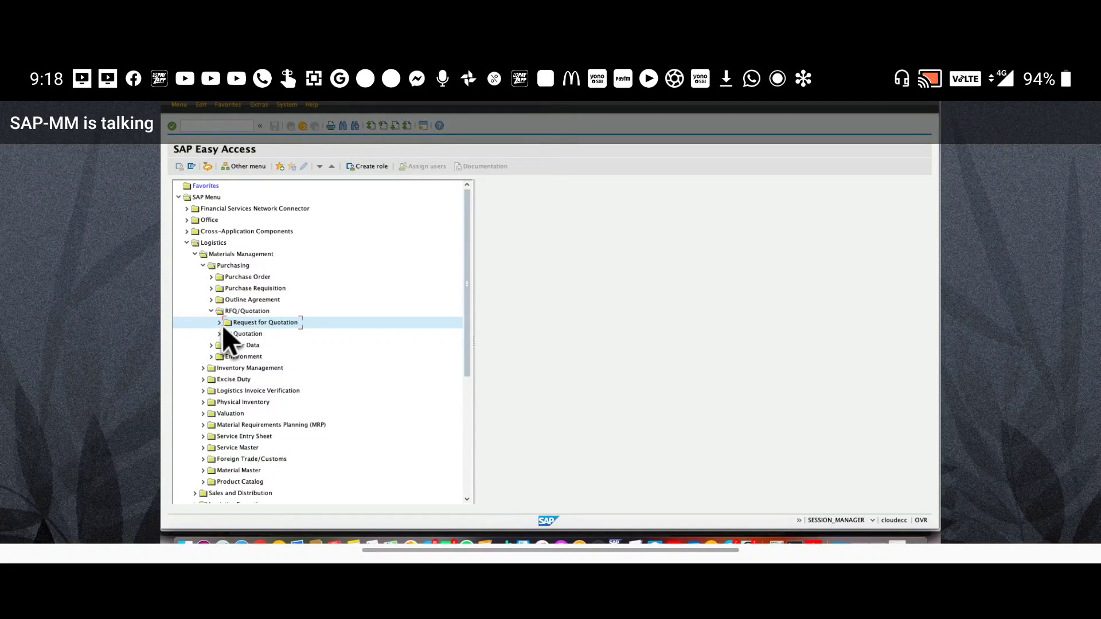
click(219, 322)
click(252, 336)
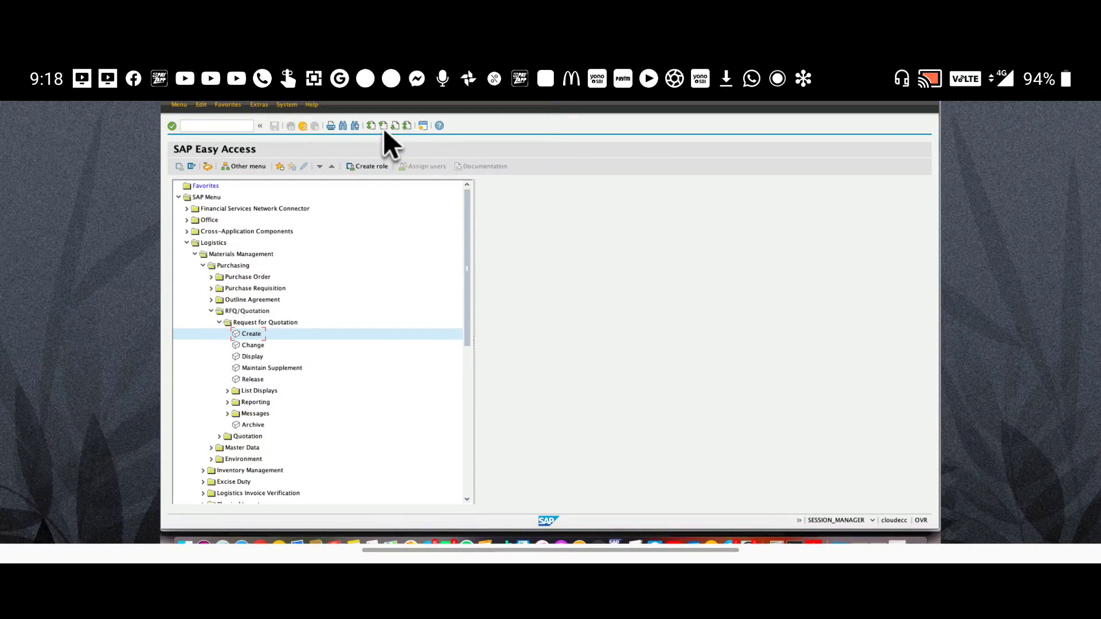
Enable Display Technical Names under Extras > Settings
click(262, 107)
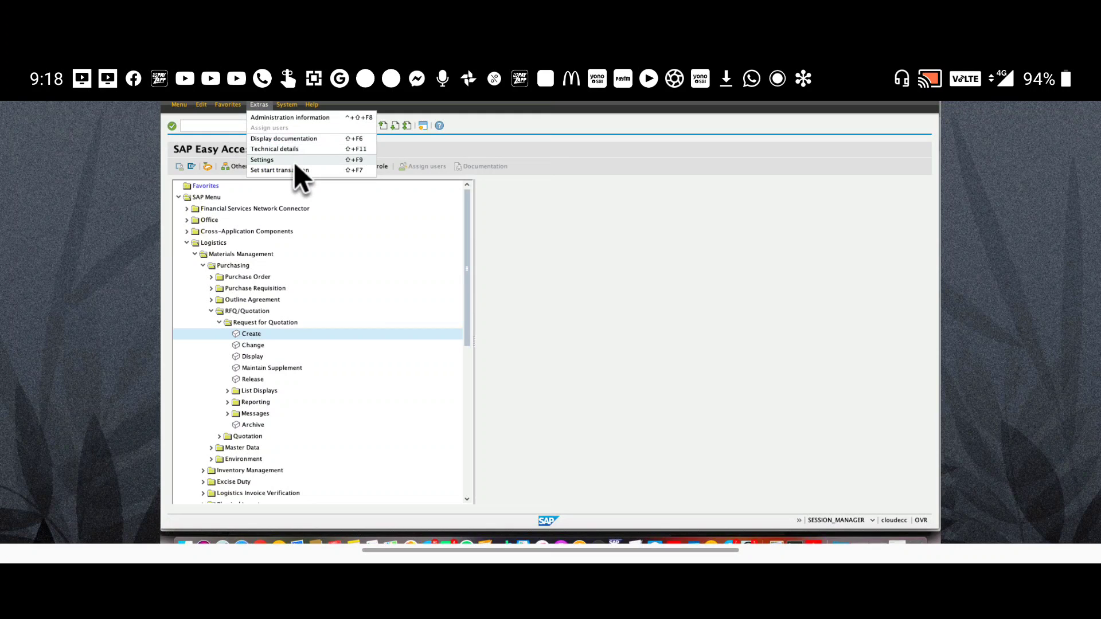
click(295, 163)
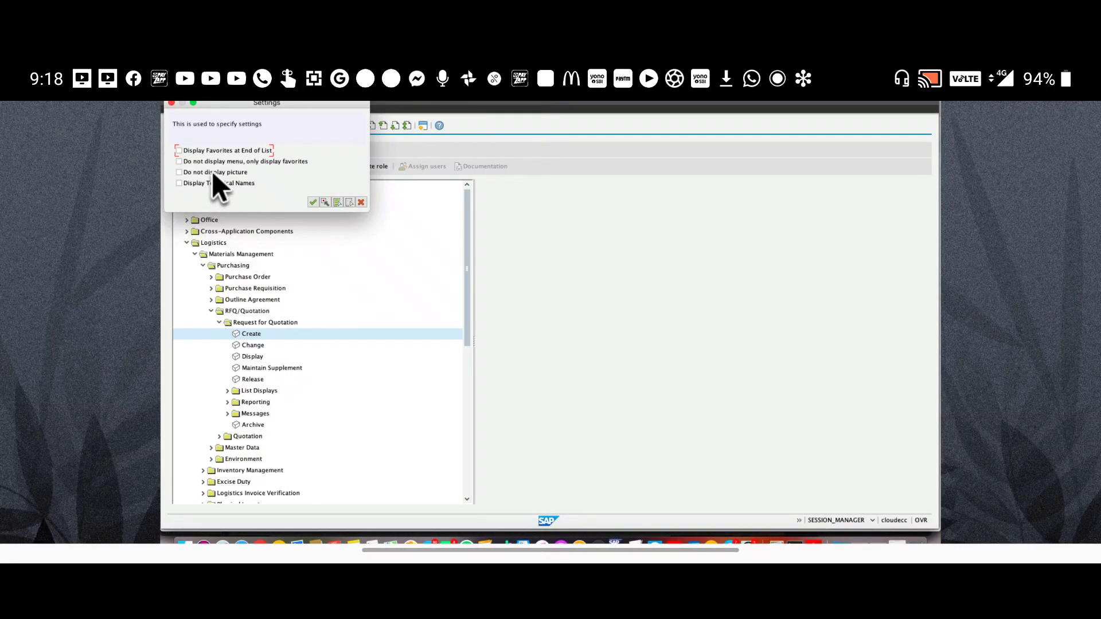
click(215, 183)
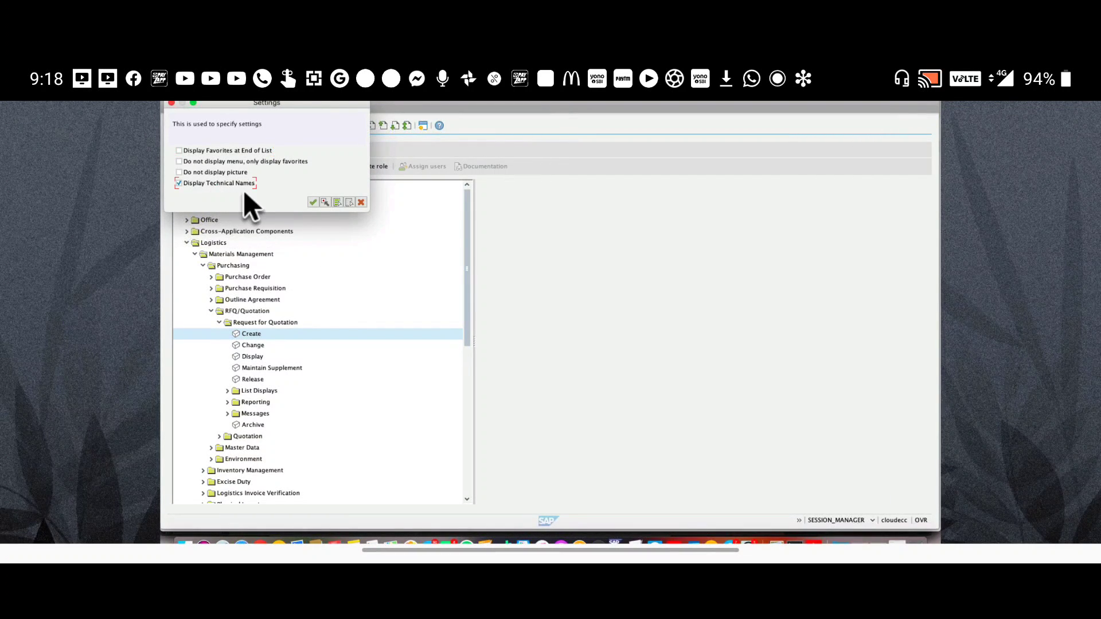
click(313, 202)
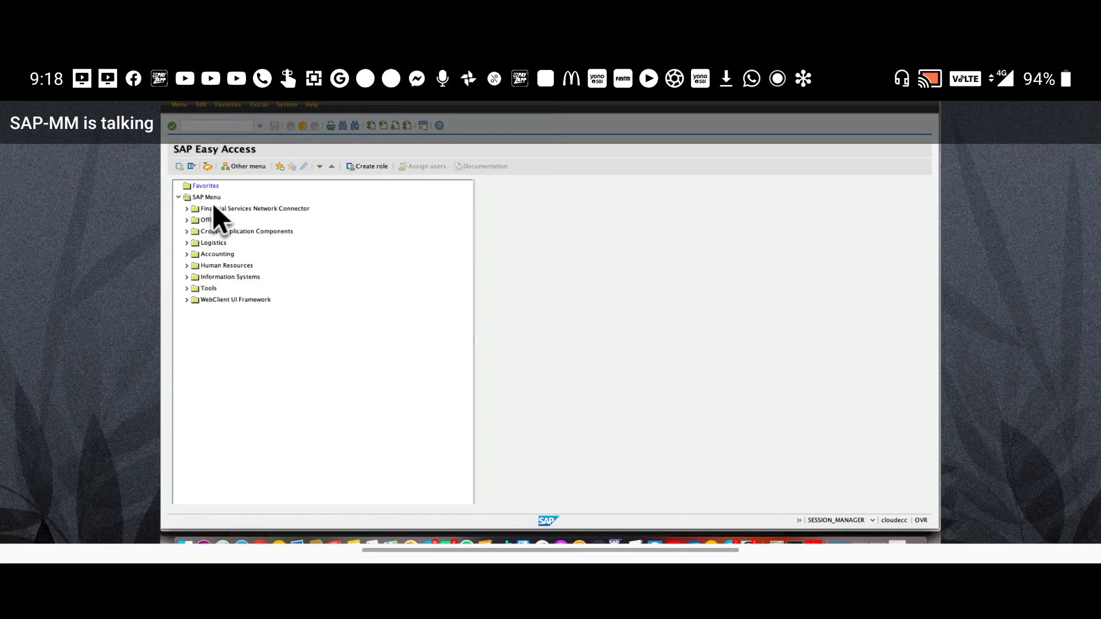
Re-expand Logistics > Materials Management > Purchasing down to the Request for Quotation folder
key(Down)
key(Down)
key(Down)
key(Down)
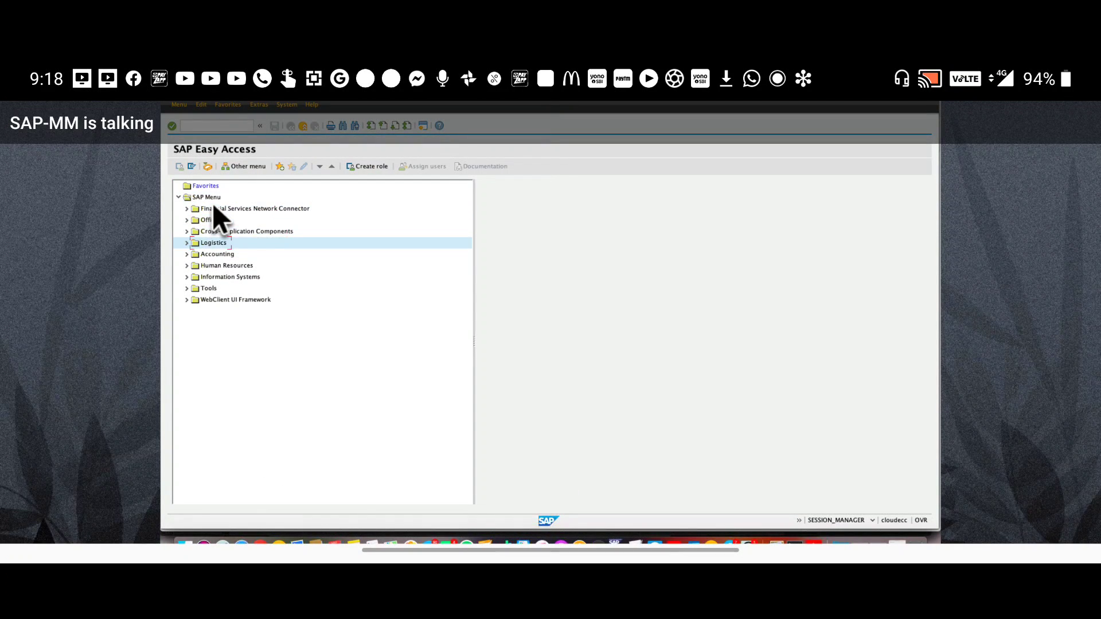
key(Right)
key(Down)
key(Right)
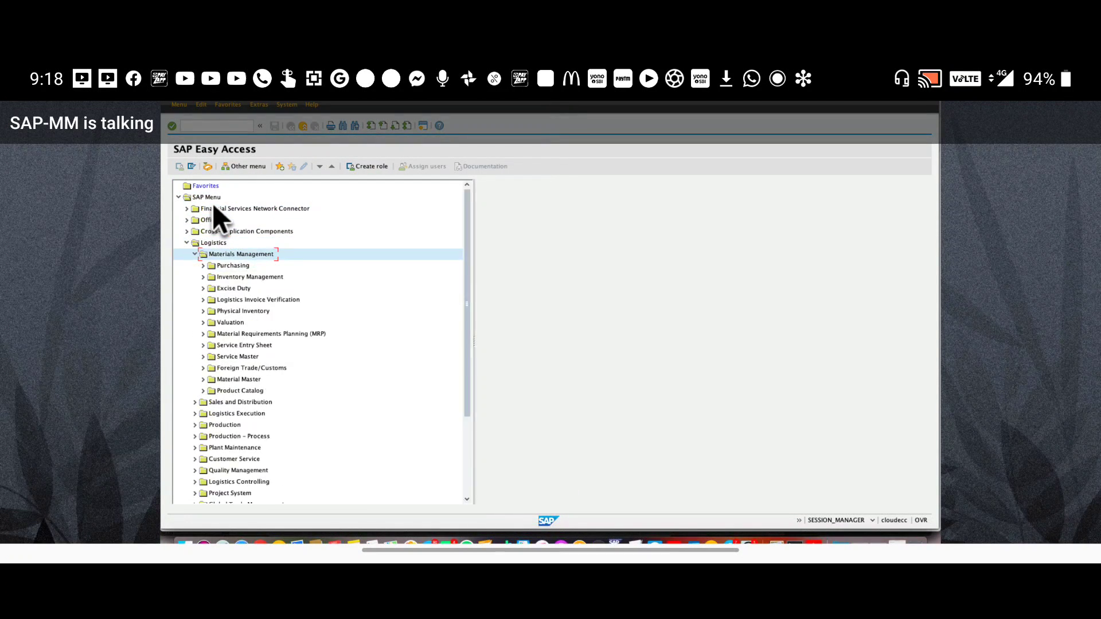
key(Down)
key(Right)
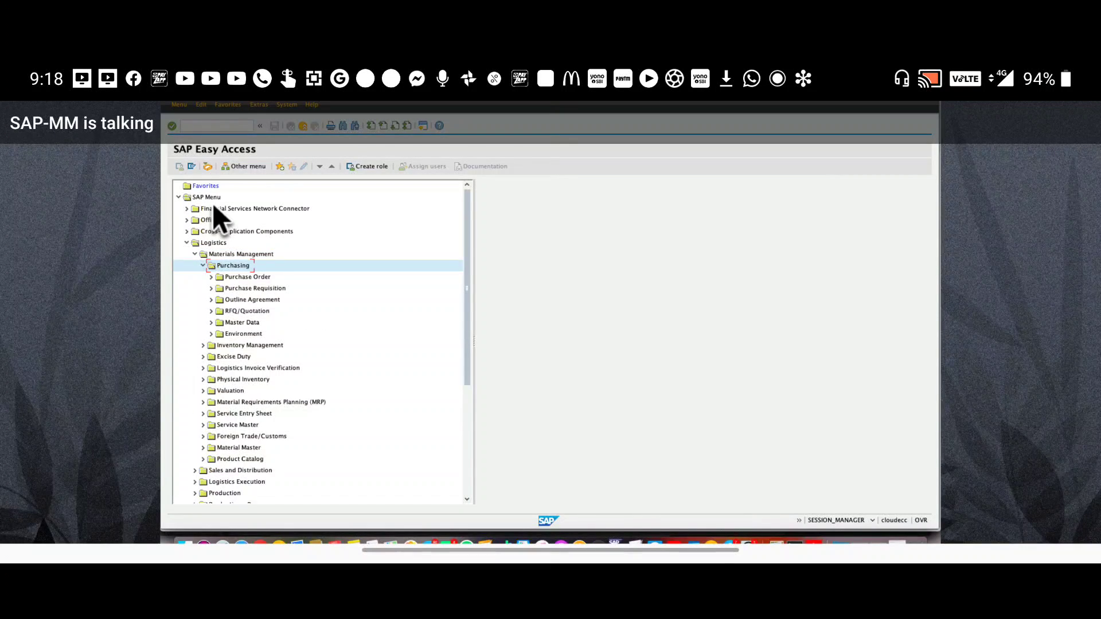
key(Down)
key(Down)
key(Down)
key(Down)
key(Right)
key(Down)
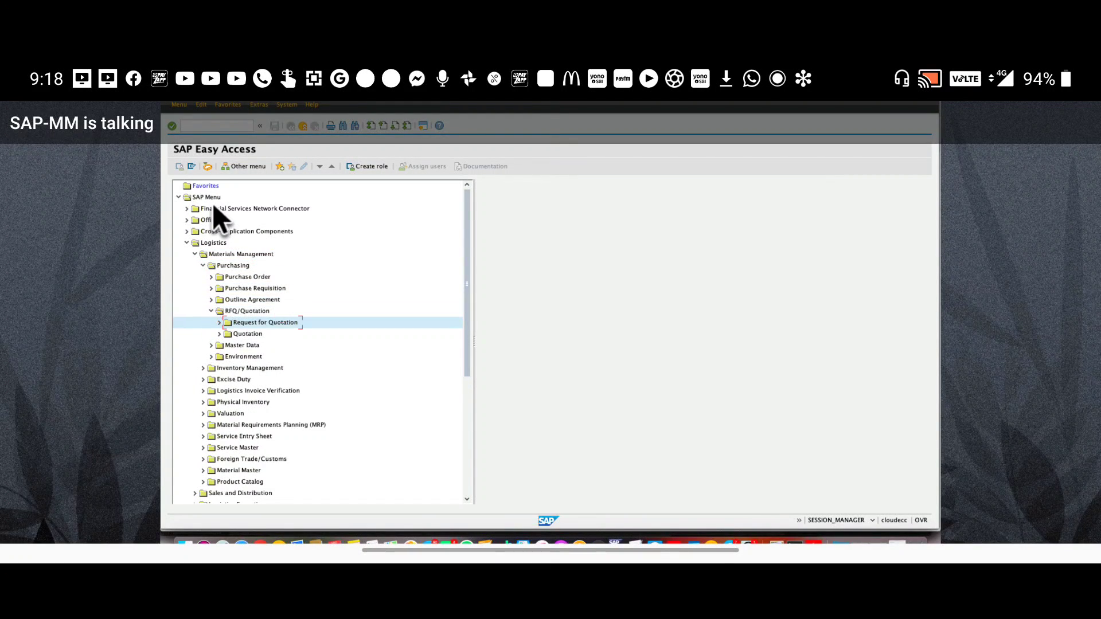
Run ME41 - Create, opening RFQ type AN dated 05.05.2020
key(Right)
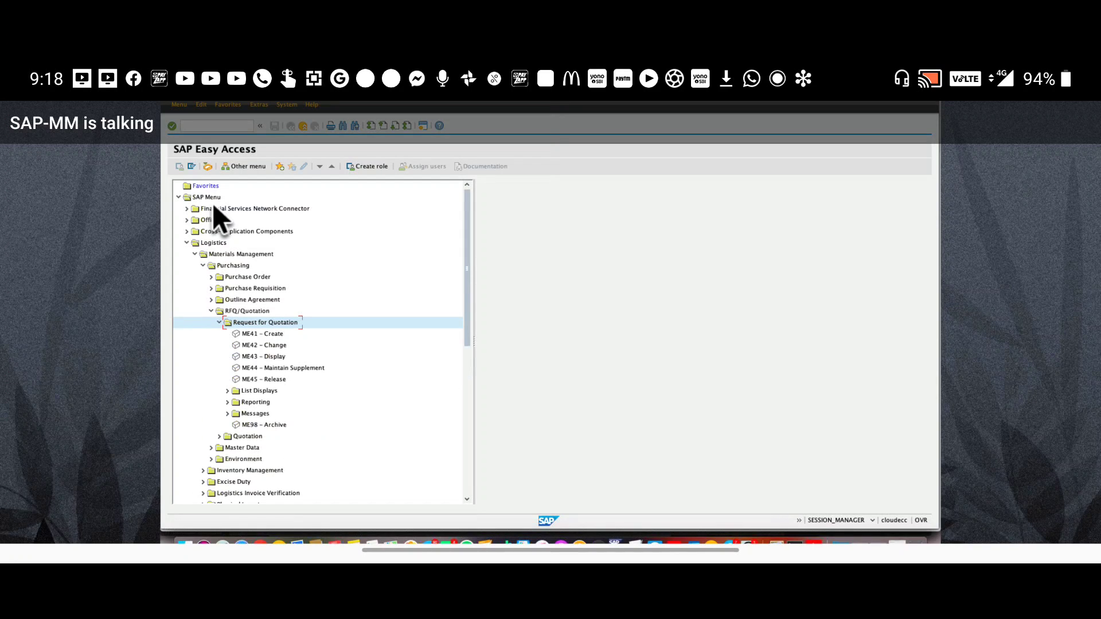
key(Down)
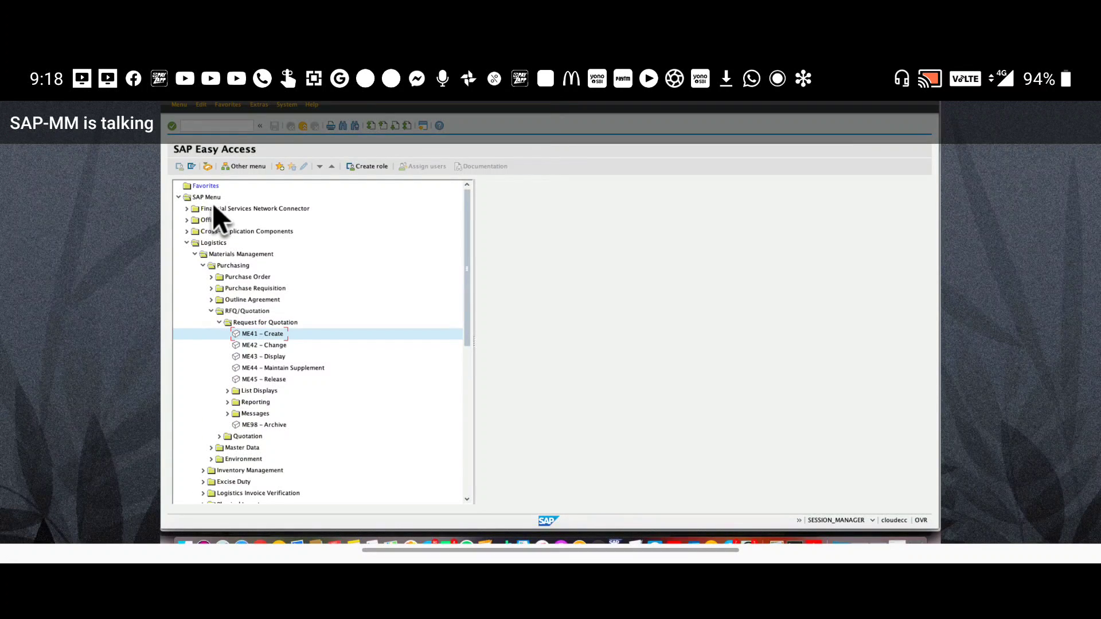
key(Return)
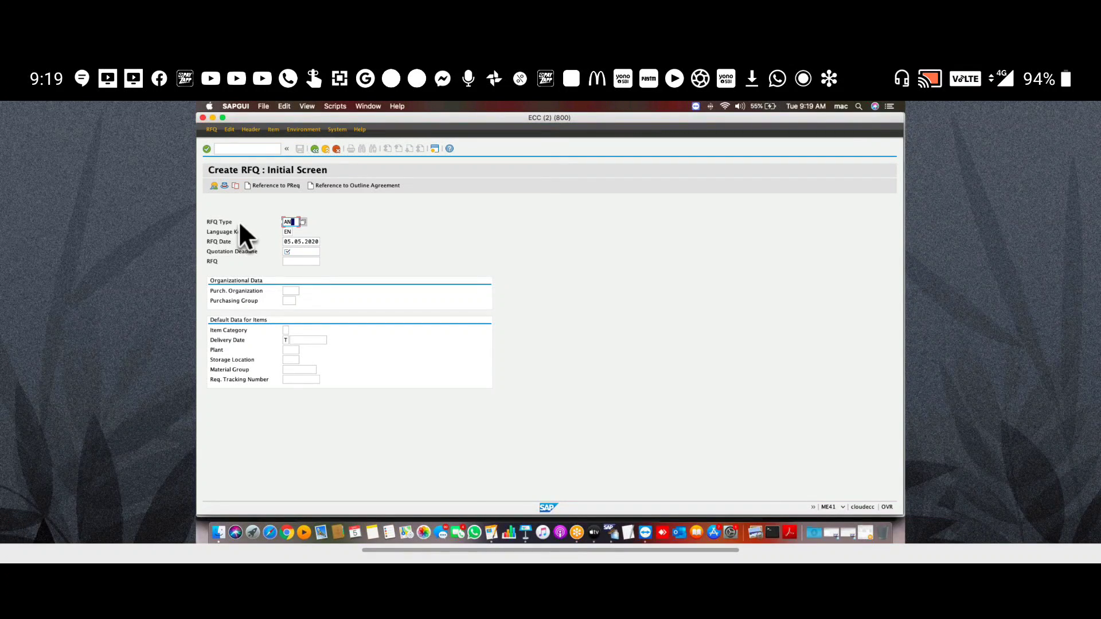
Replace the default RFQ type with zdrq and enter quotation deadline 10052020 on the ME41 screen
scroll(517, 308, up, 1)
scroll(517, 308, down, 1)
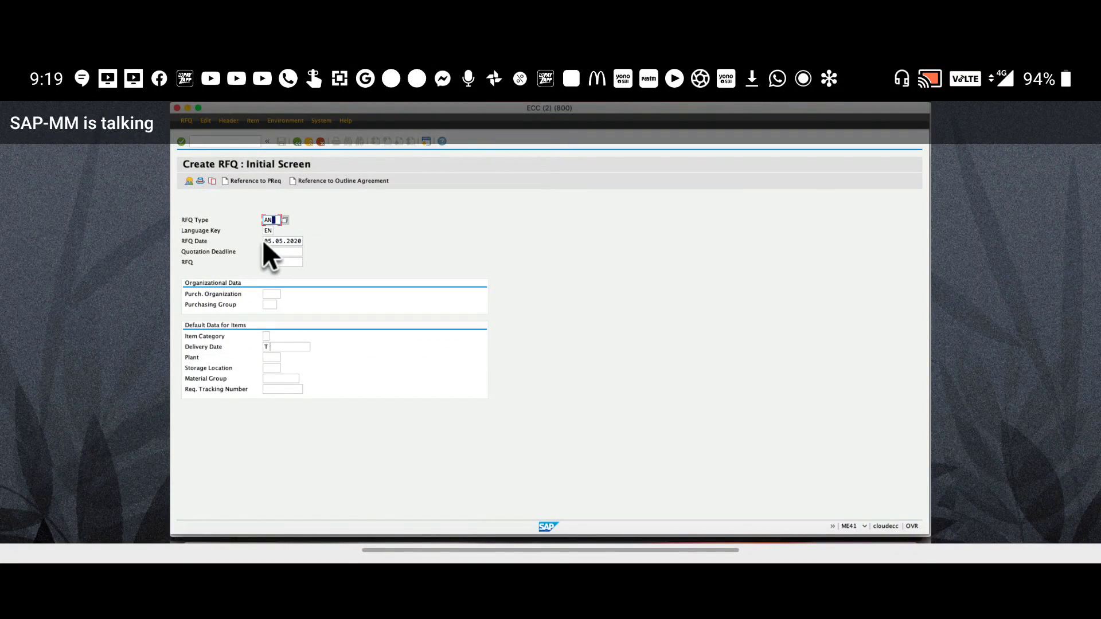
key(BackSpace)
key(Tab)
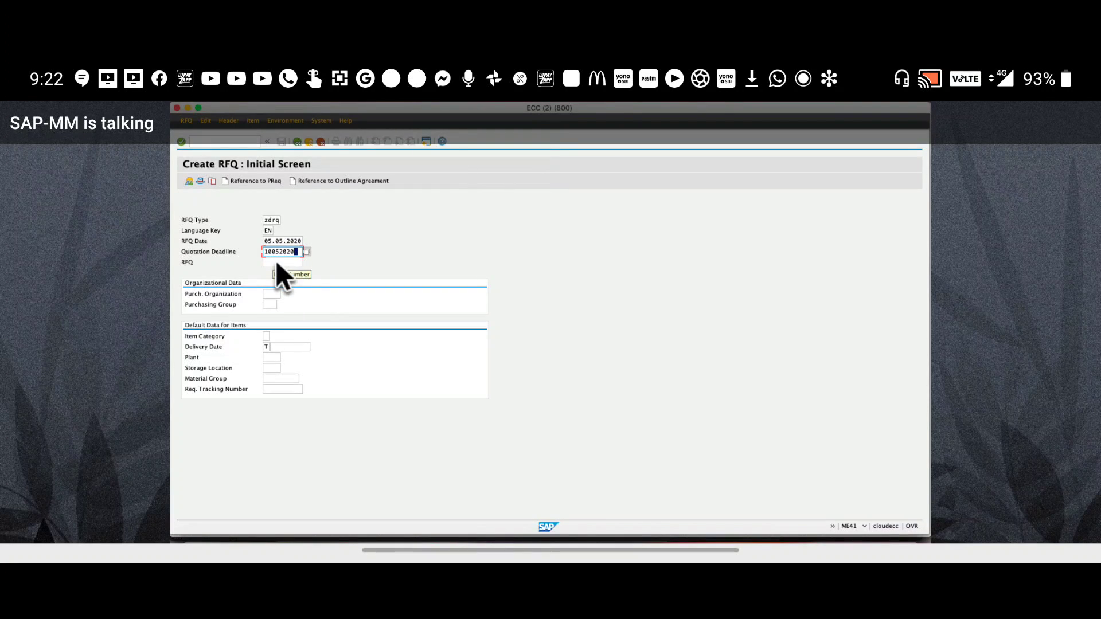
click(273, 264)
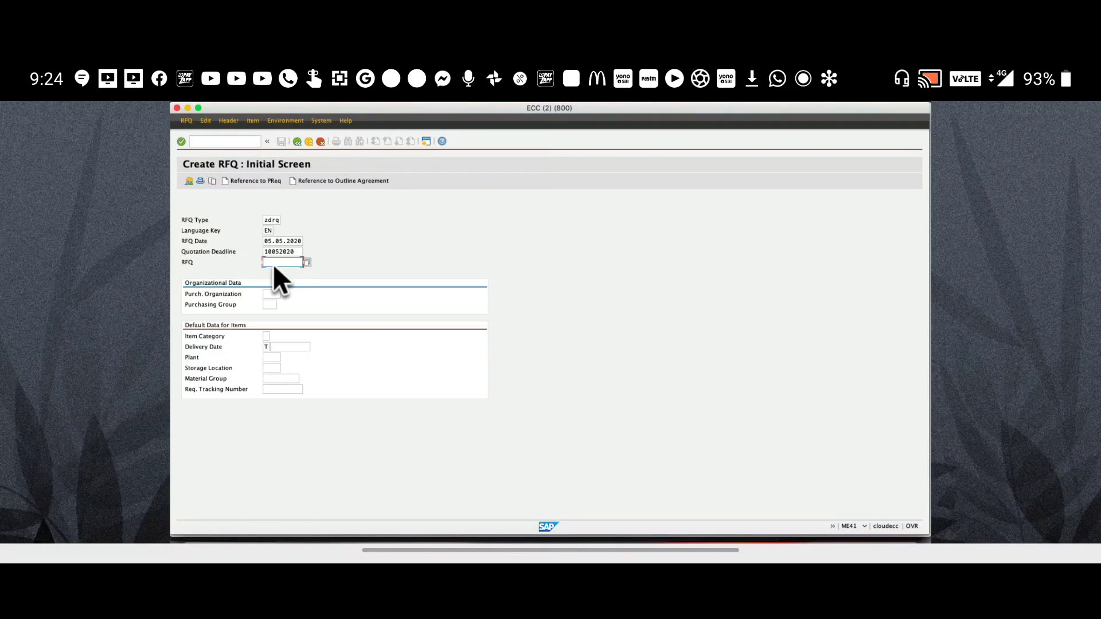
Enter purchasing organization enrp and purchasing group 000 on the Create RFQ initial screen
click(274, 295)
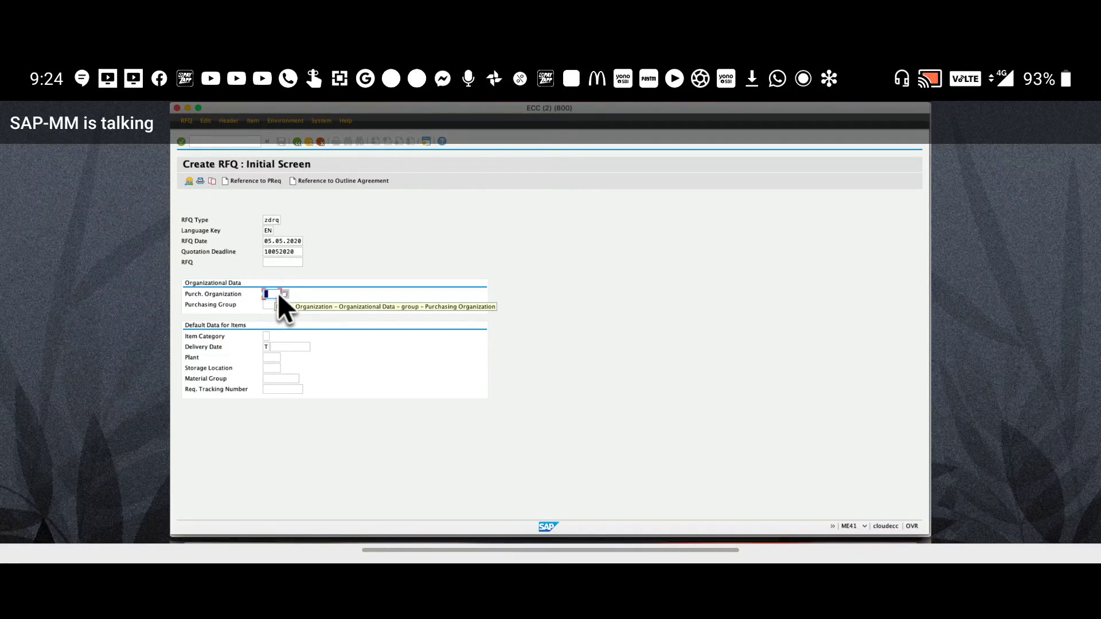
key(Tab)
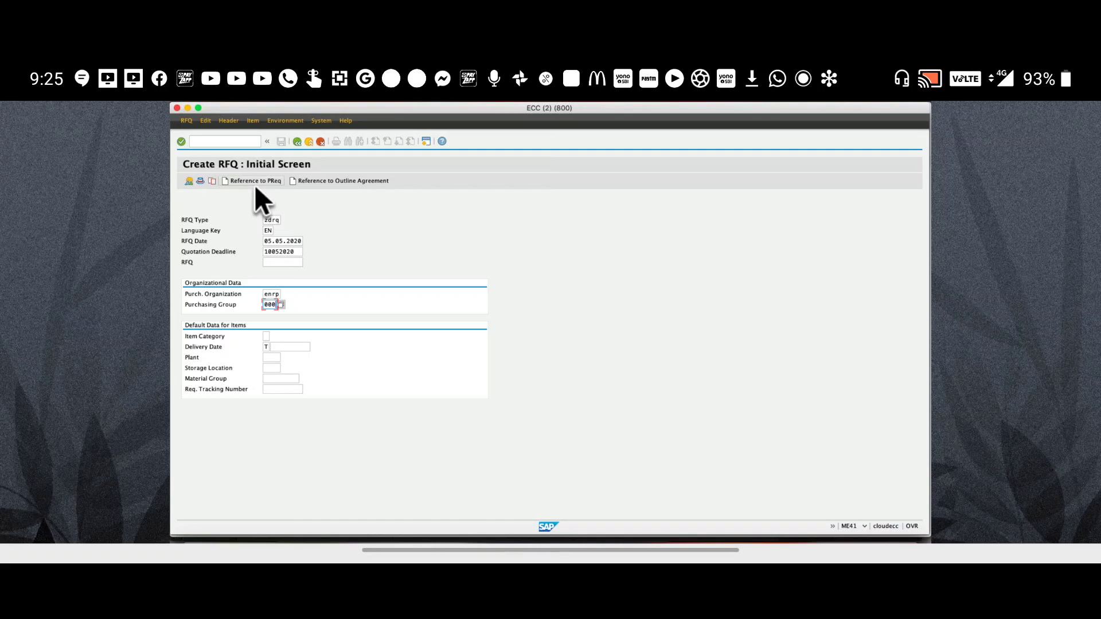
click(246, 183)
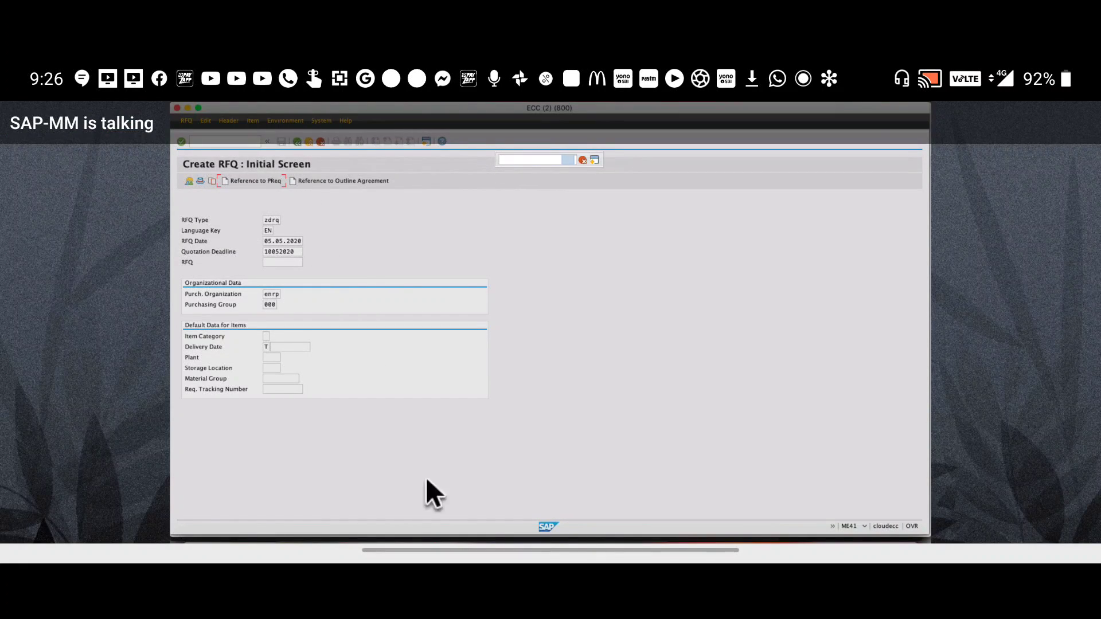
Bring the SAP connections window forward and dismiss the Connection closed error
right_click(616, 540)
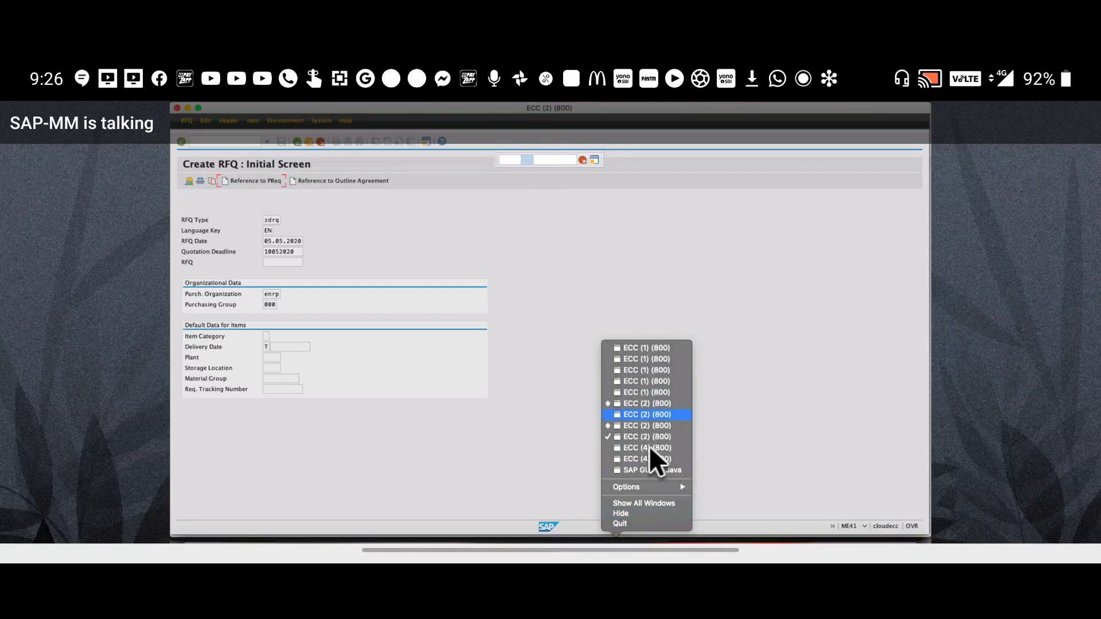
click(642, 471)
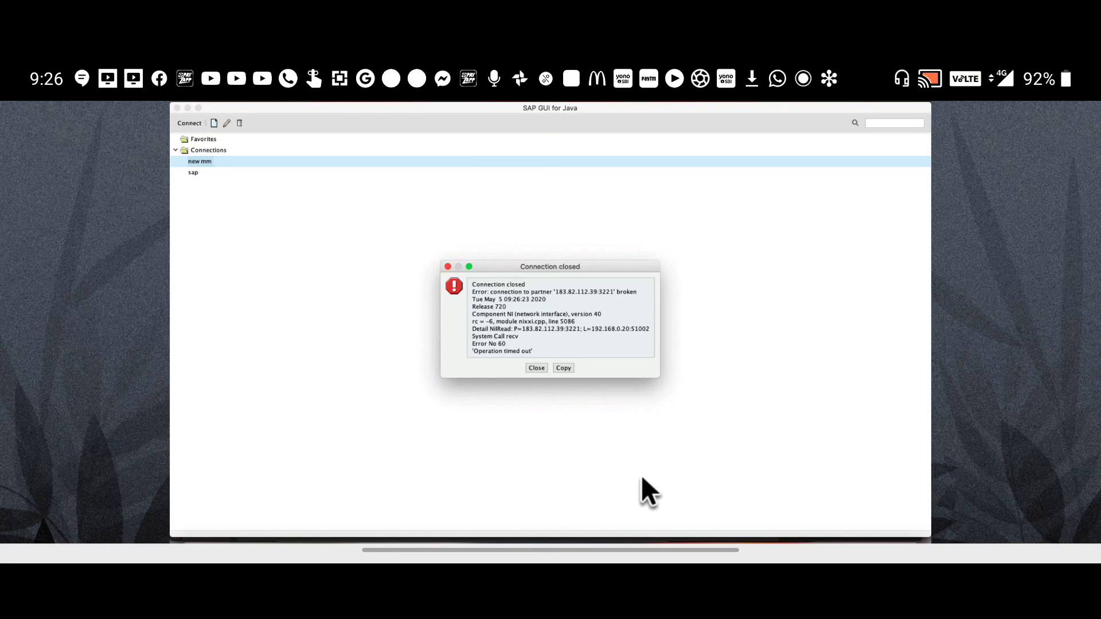
click(537, 369)
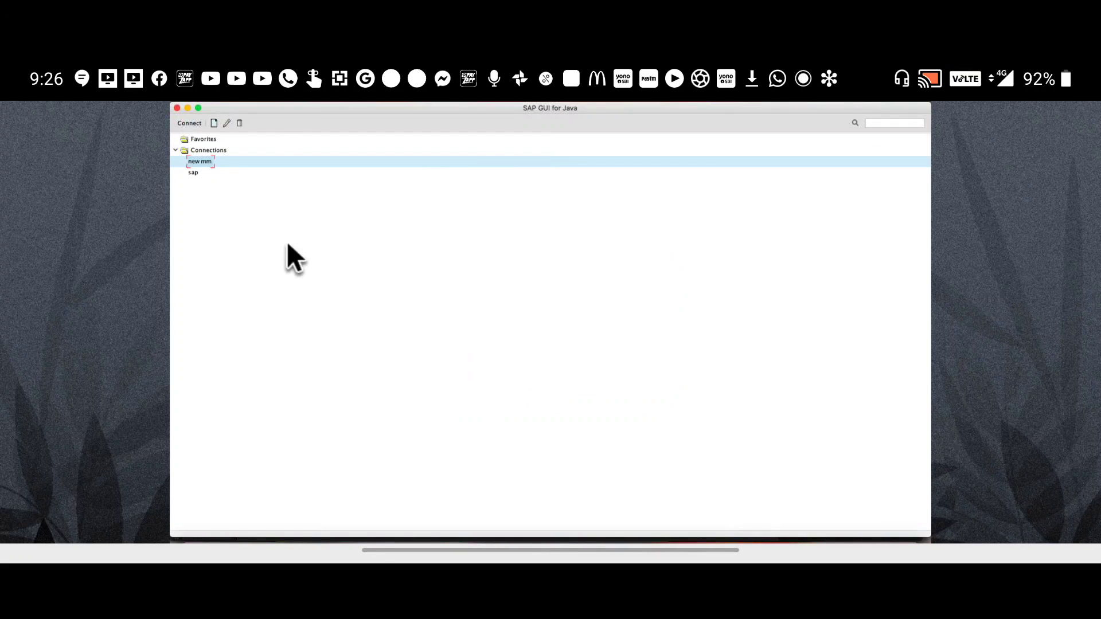
Log on to the mm system with user ID and password, continue this logon, and start ME41
double_click(206, 162)
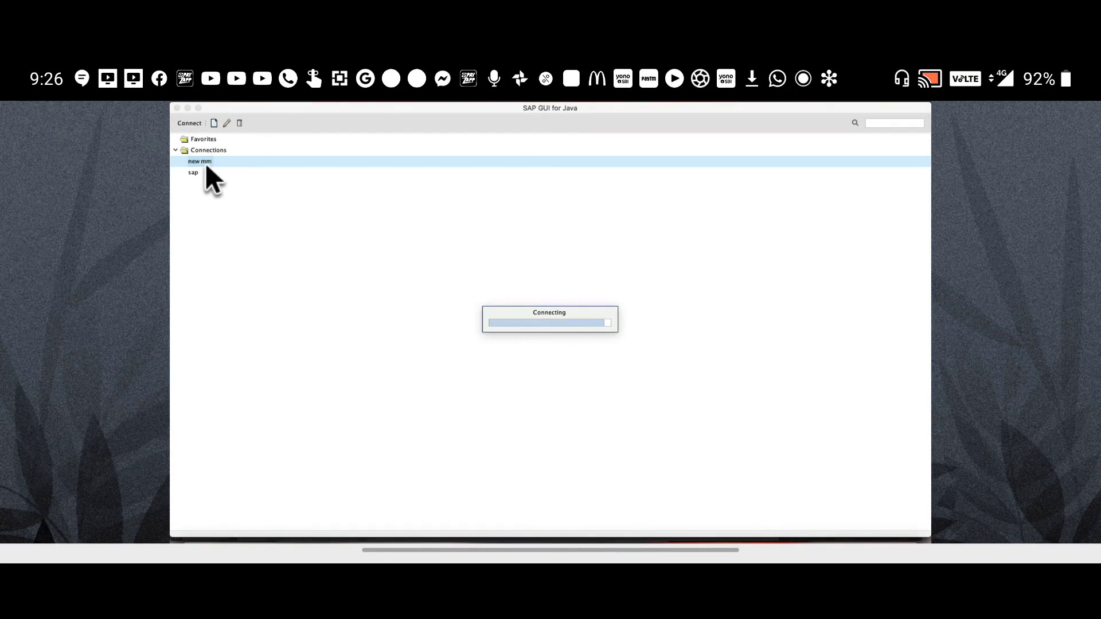
text(21mmuser3)
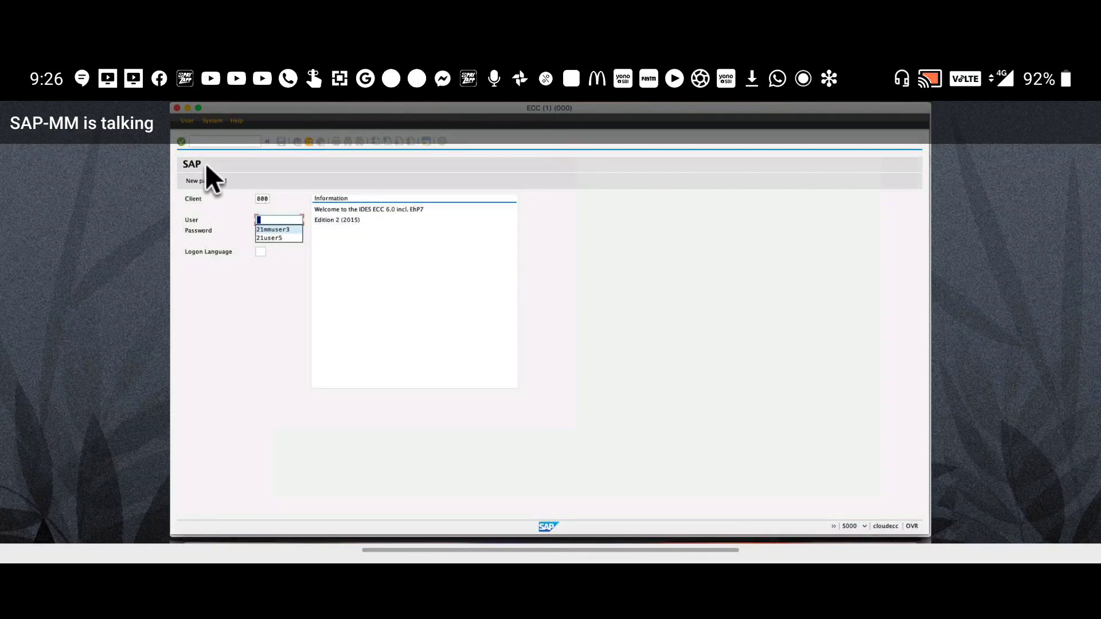
key(Tab)
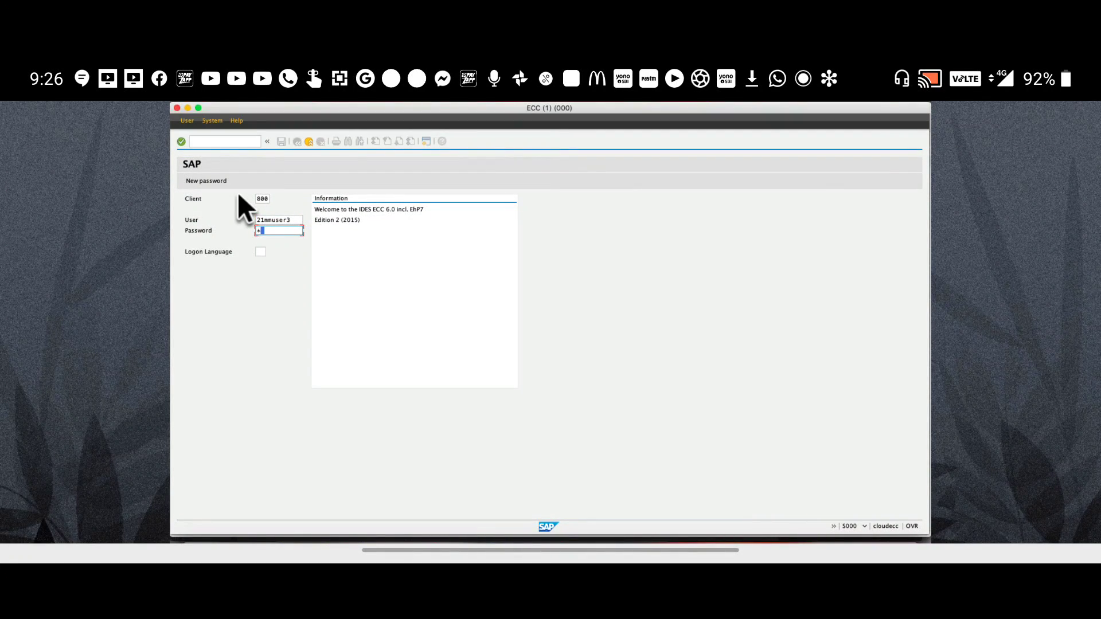
text(*******)
key(Return)
click(278, 313)
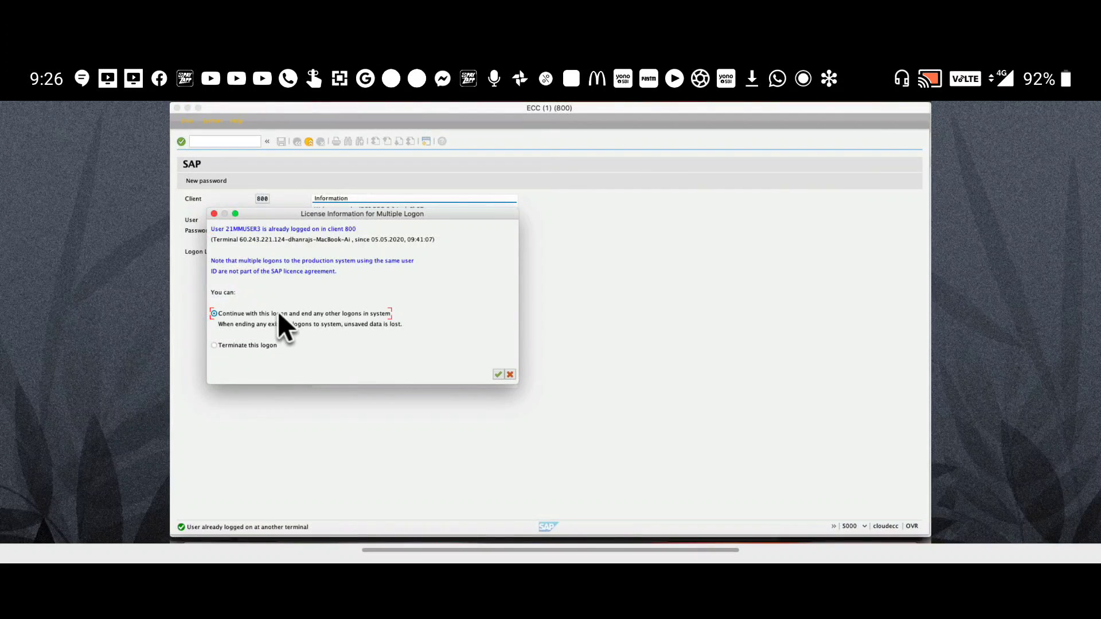
key(Return)
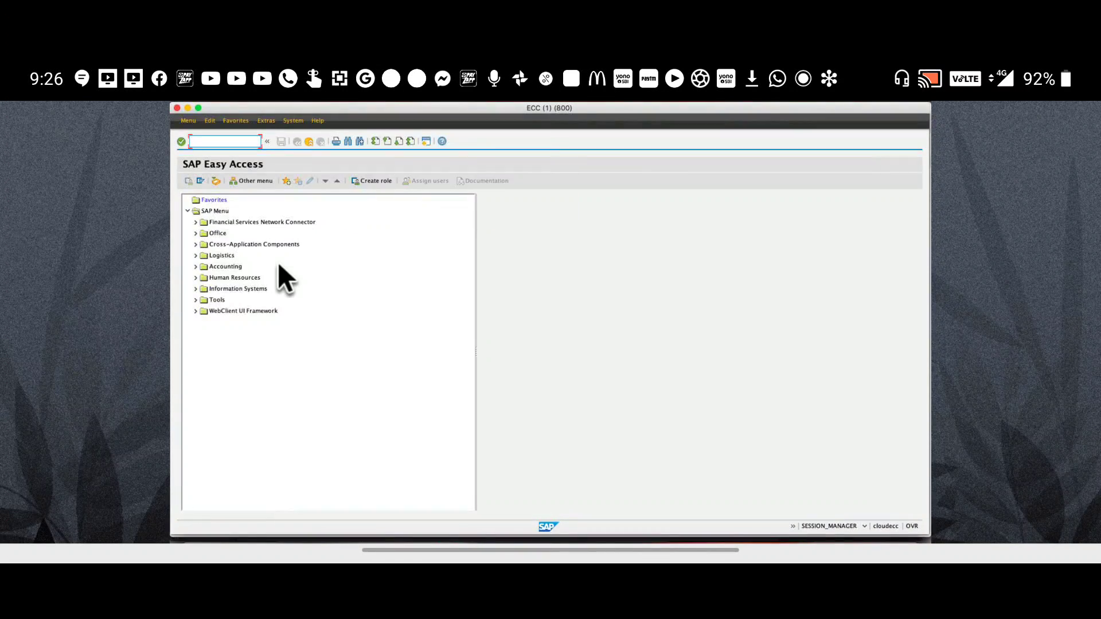
text(me41)
key(Return)
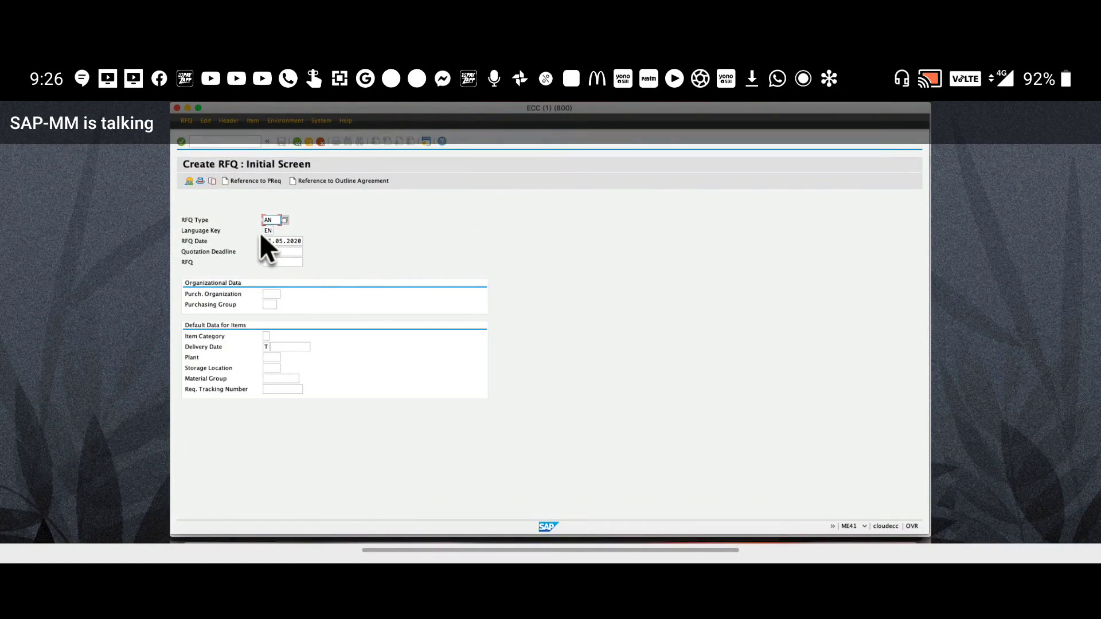
Re-enter zdrq, deadline 10052020, org enrp and group 000, then choose Reference to PReq
key(Tab)
key(Tab)
key(Tab)
key(Tab)
key(shift+Tab)
text(10052020)
click(274, 295)
click(250, 185)
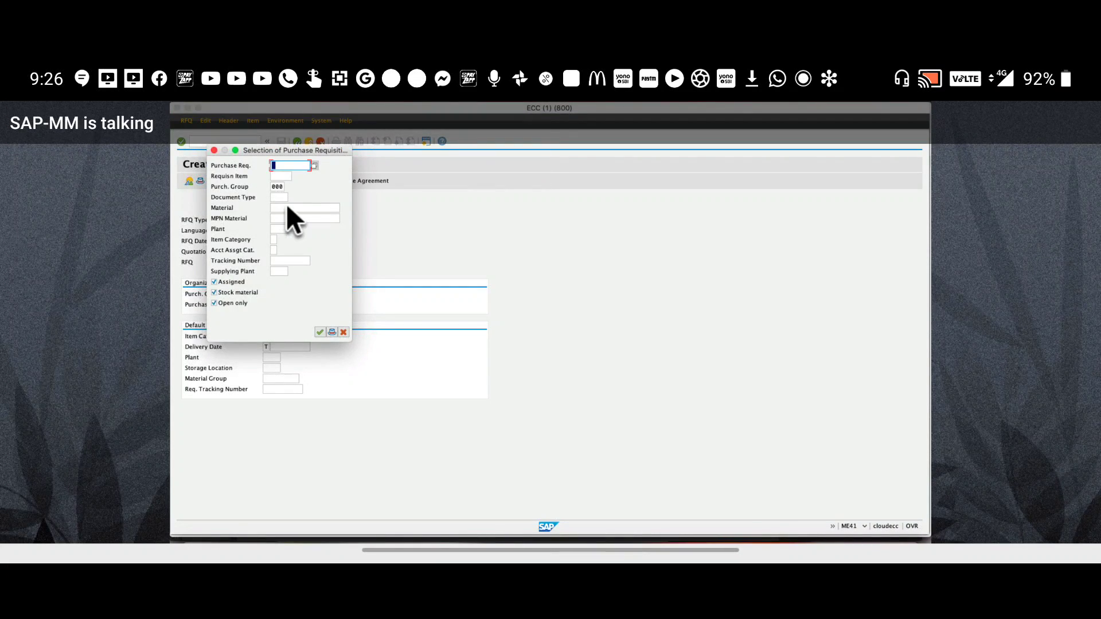
Paste the requisition number into the Purchase Req. field and move the dialog aside
key(super+v)
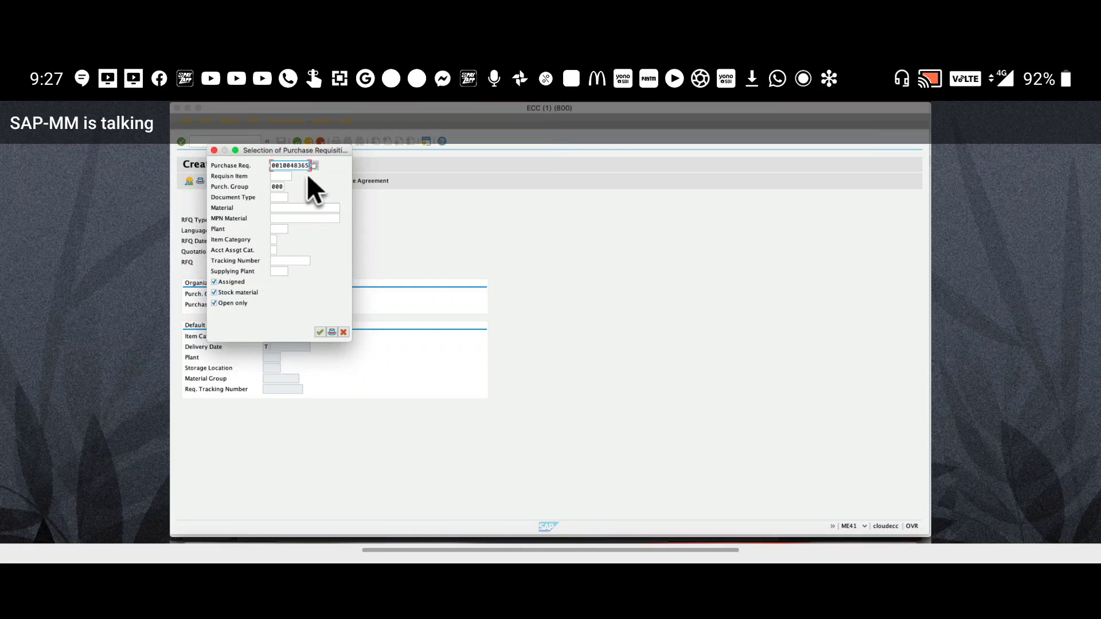
drag(280, 167, 294, 198)
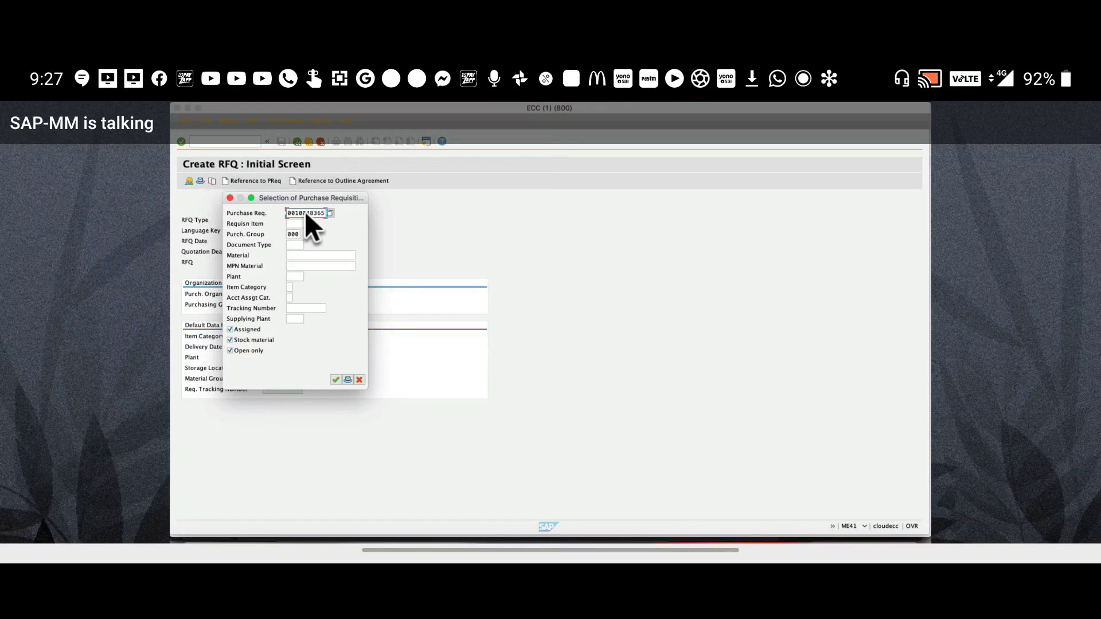
Confirm the requisition selection and enter collective number 1 in the RFQ header
key(Return)
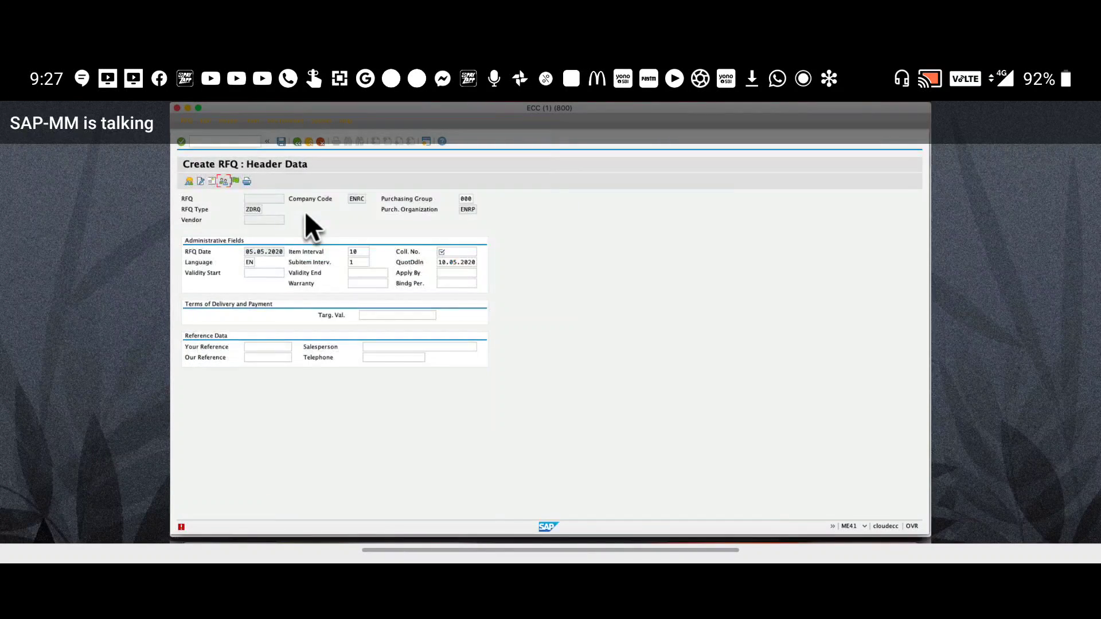
key(Return)
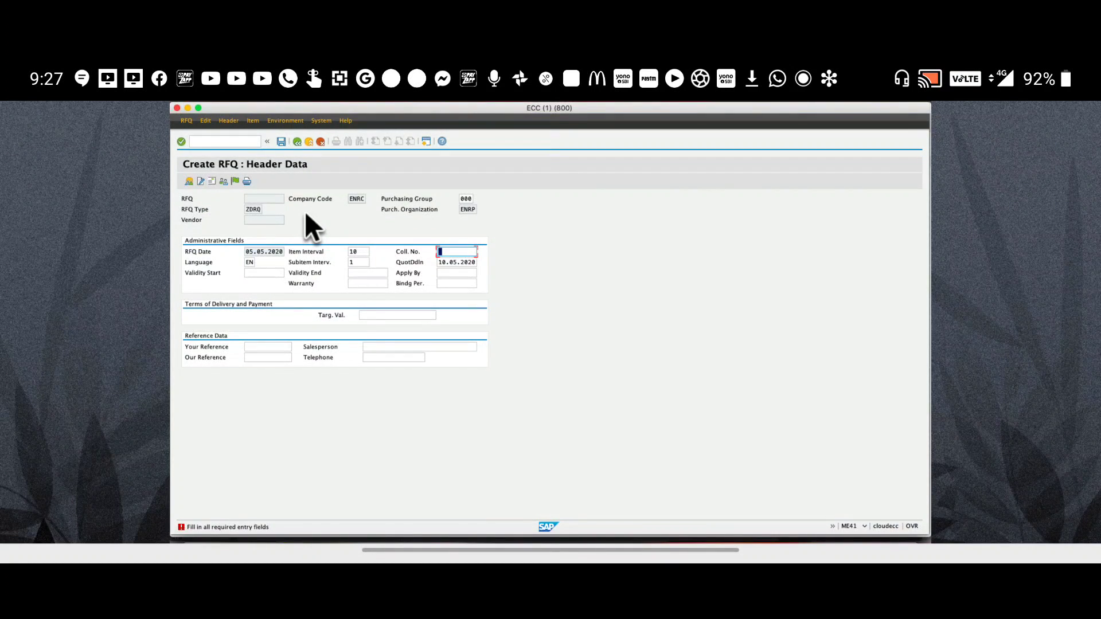
text(1)
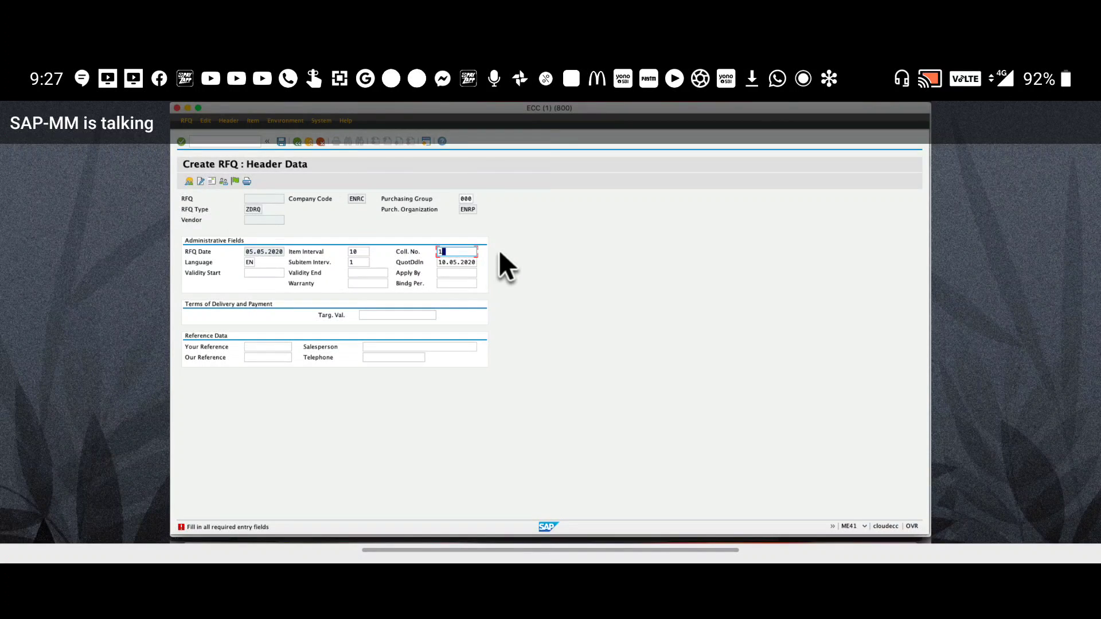
key(Return)
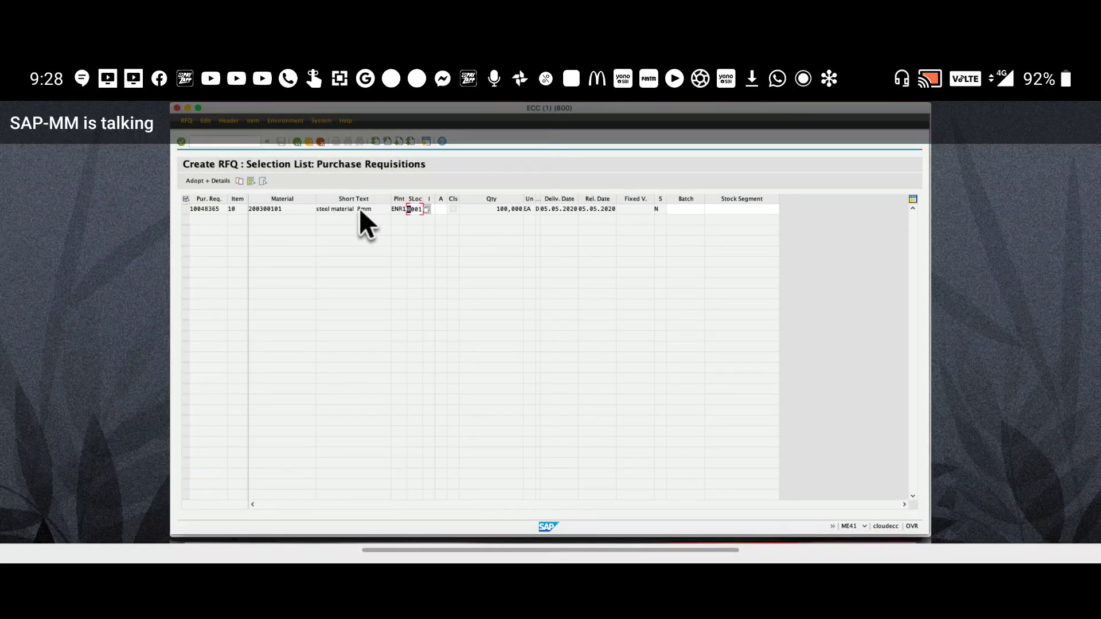
Select requisition item 10 (material 200300101, steel material 8mm, quantity 100) in the list
click(186, 210)
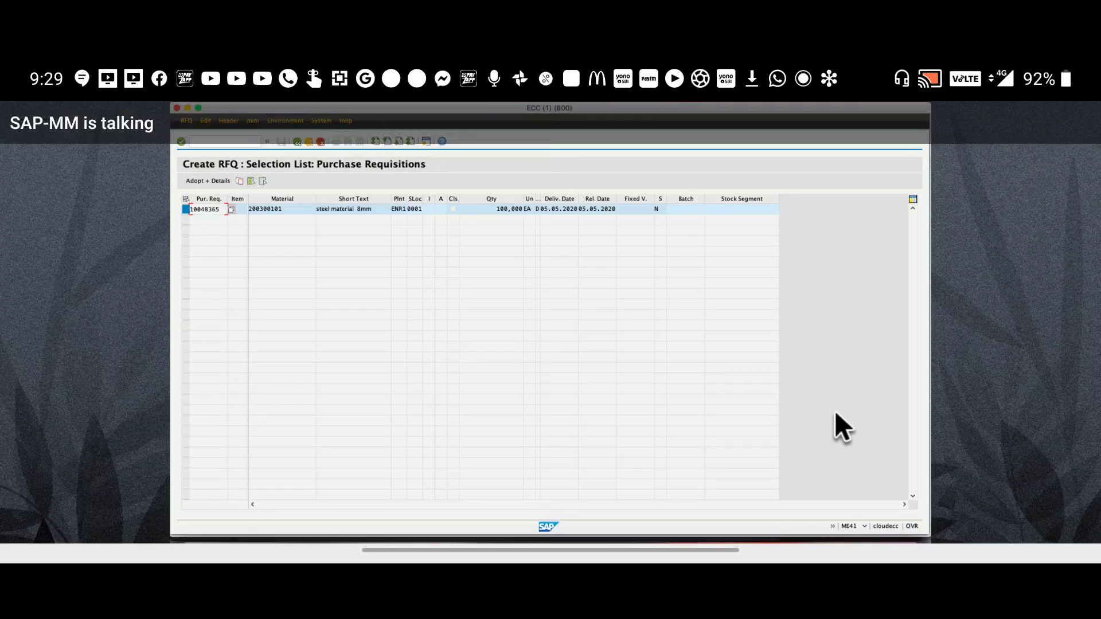
Adopt the requisition item with details and change its delivery date to 15.05.2020
click(213, 182)
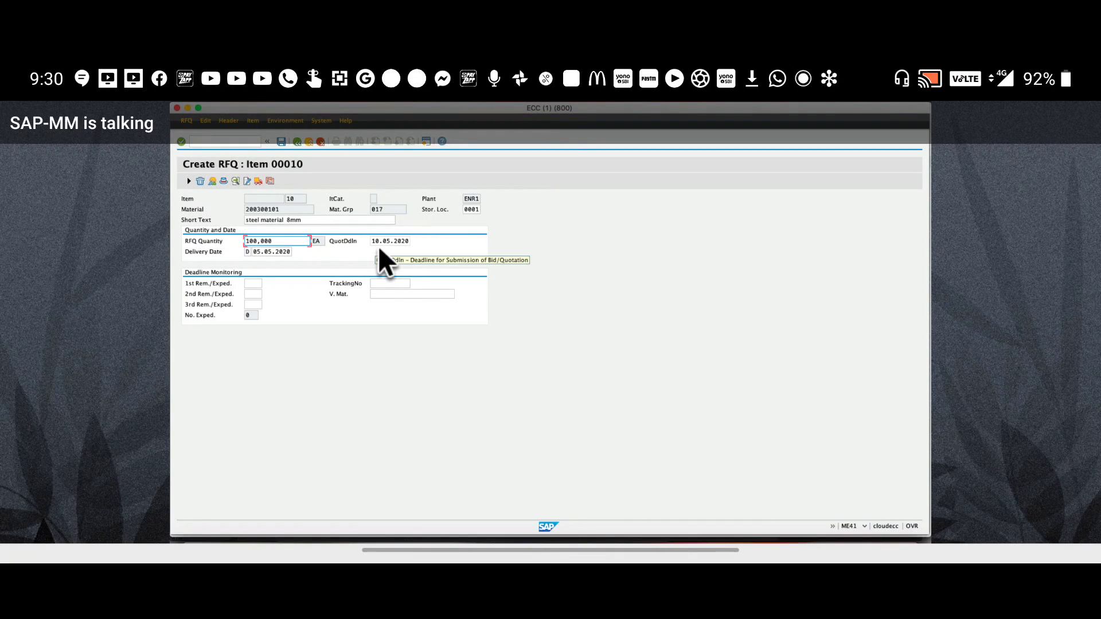
click(263, 256)
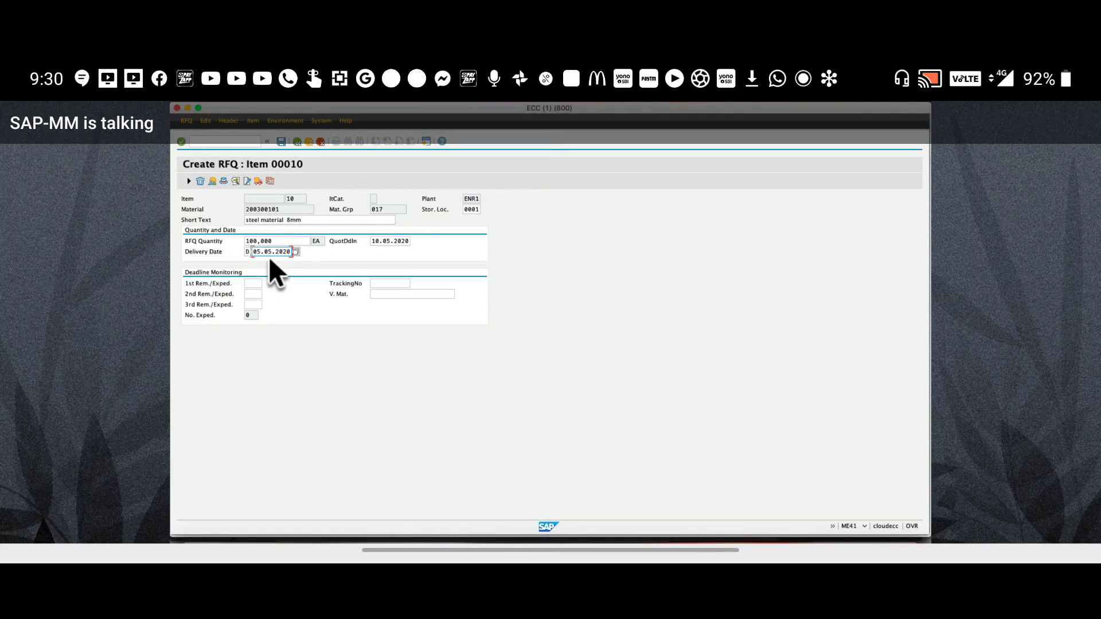
text(1)
Confirm item 10's details with delivery date 15.05.2020 and go back to the item overview
key(Return)
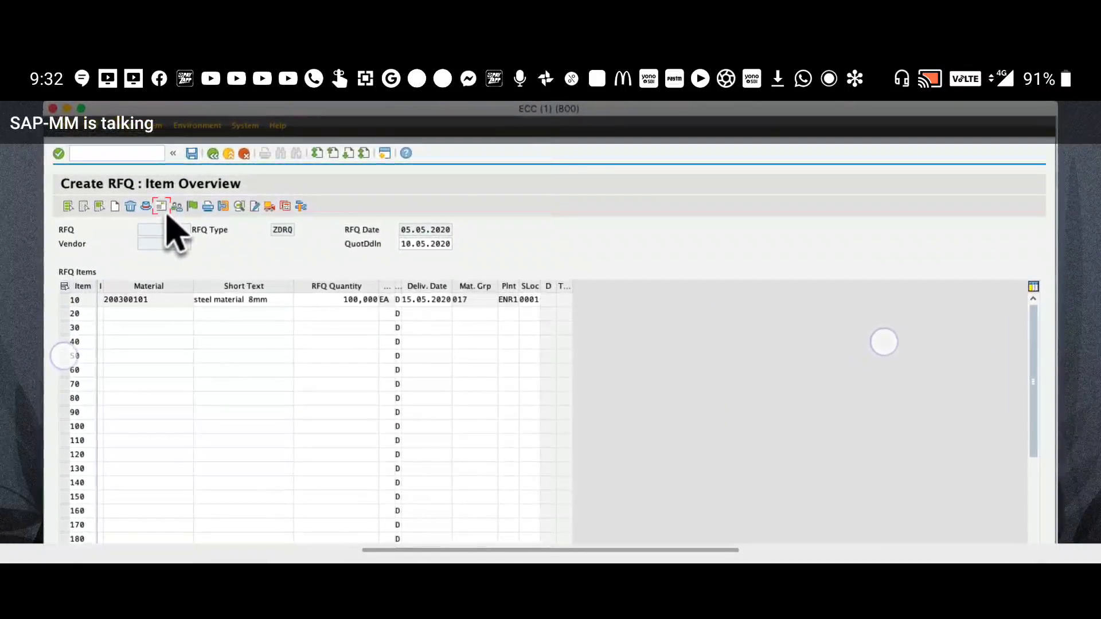
Open the RFQ's vendor address screen and try a tata* vendor search
click(162, 208)
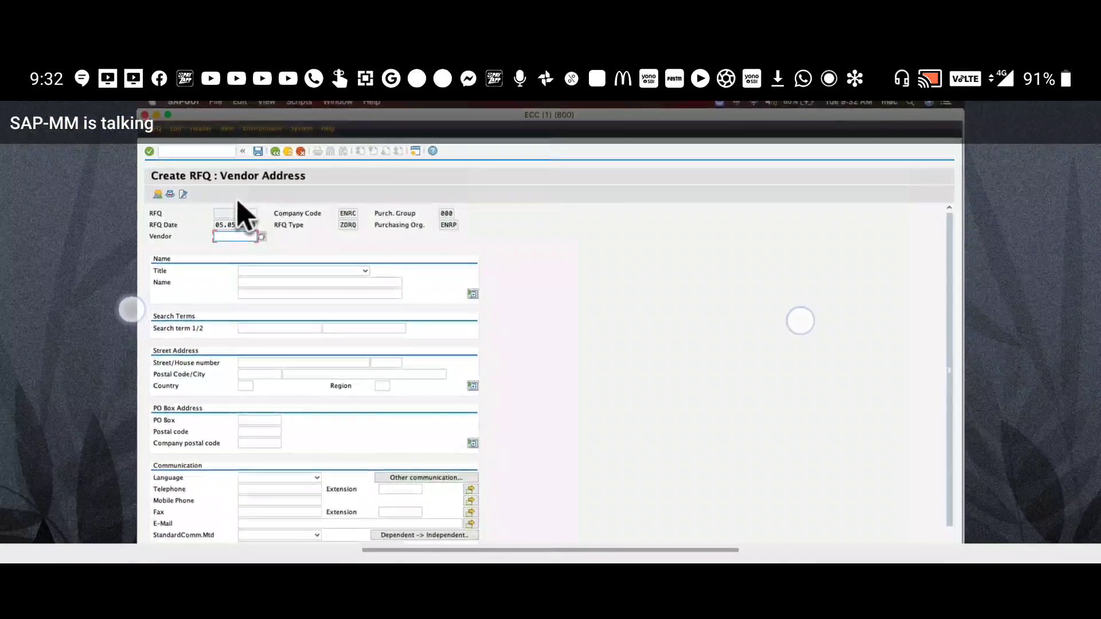
text(t)
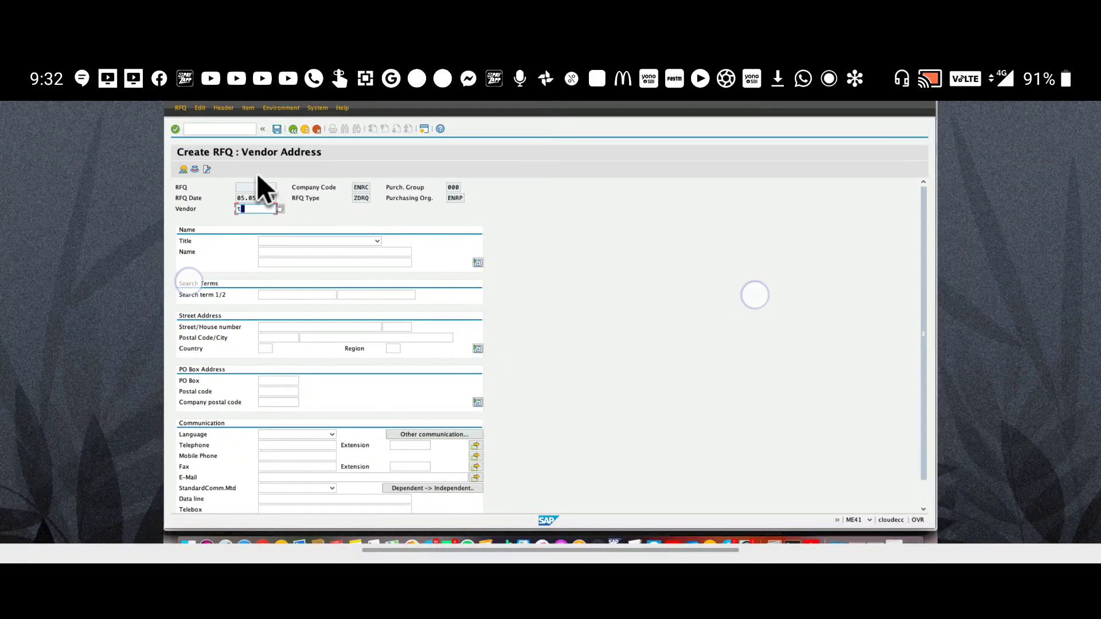
key(BackSpace)
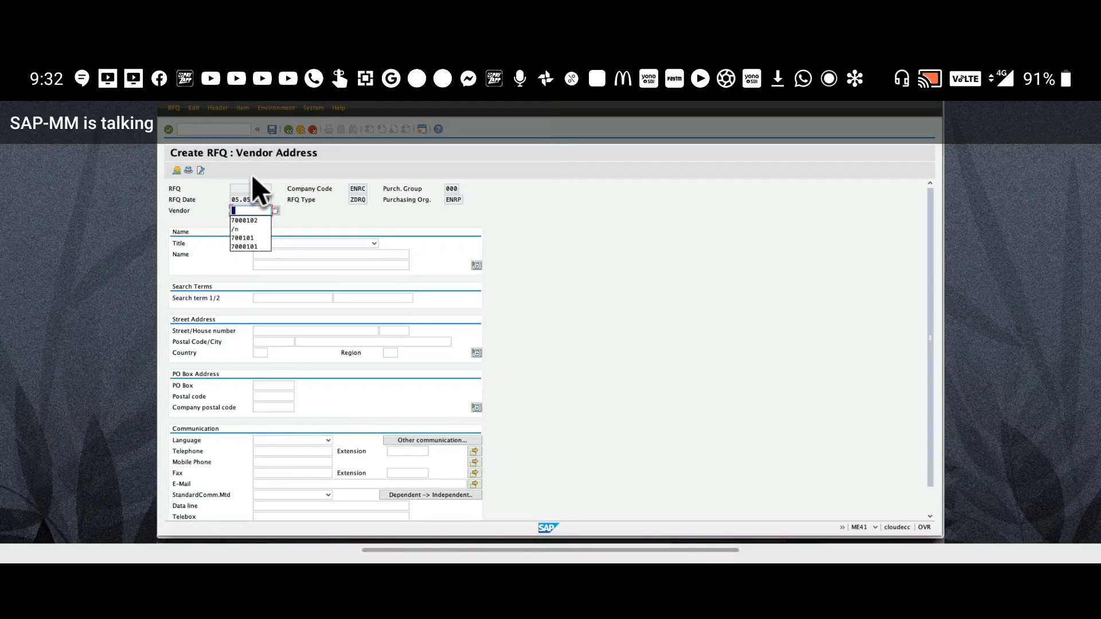
text(tata*)
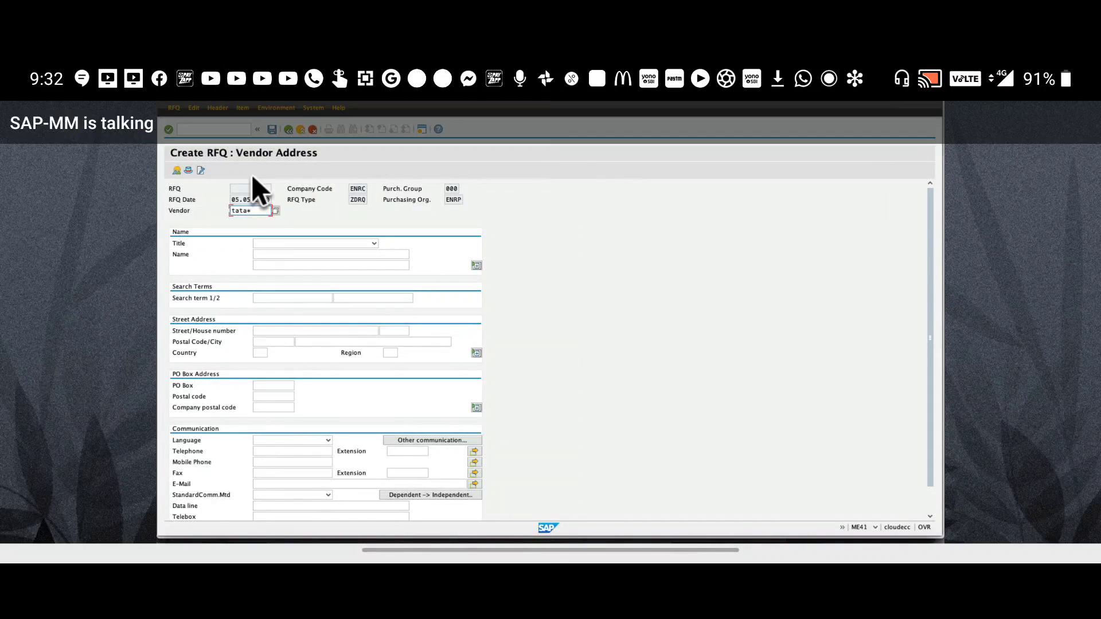
key(Return)
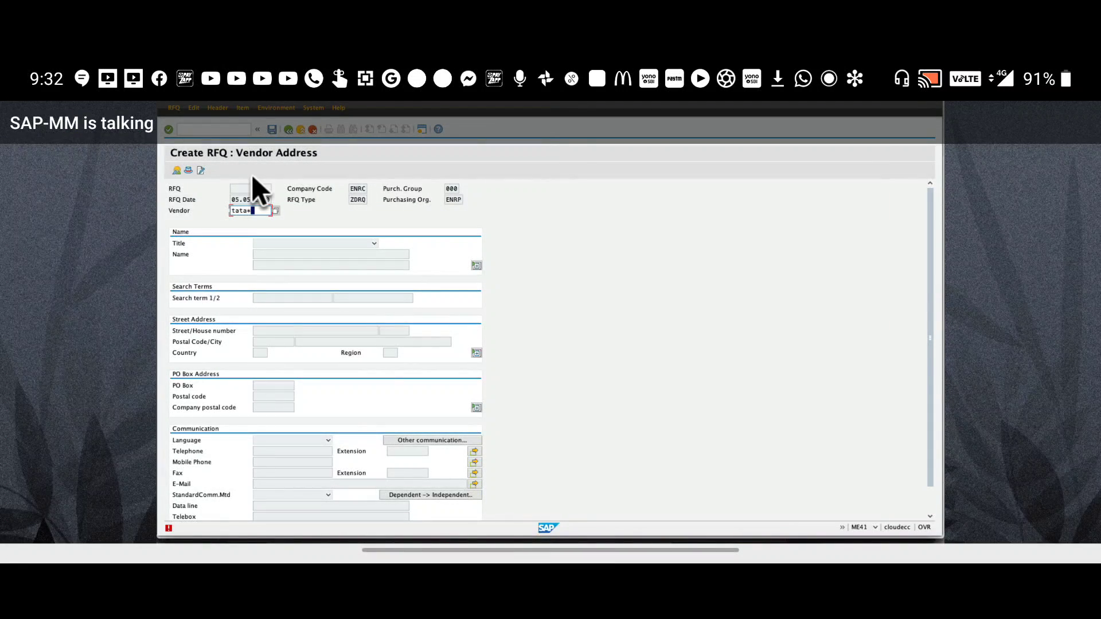
Enter the vendor's number instead so the vendor's name and address load
key(BackSpace)
key(BackSpace)
key(BackSpace)
key(BackSpace)
key(BackSpace)
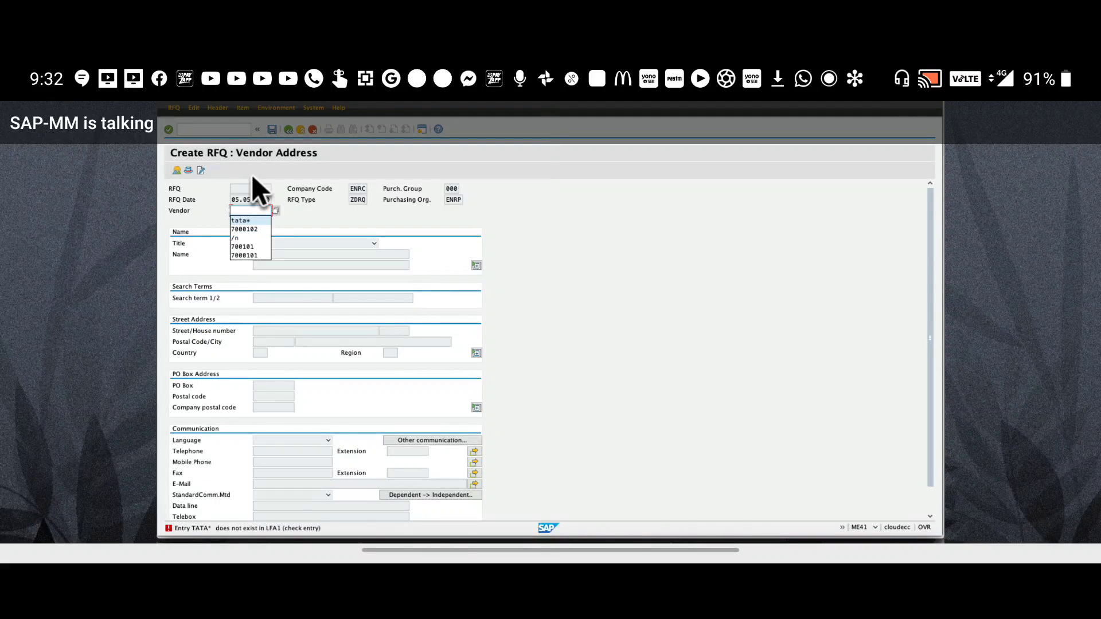
text(900000000)
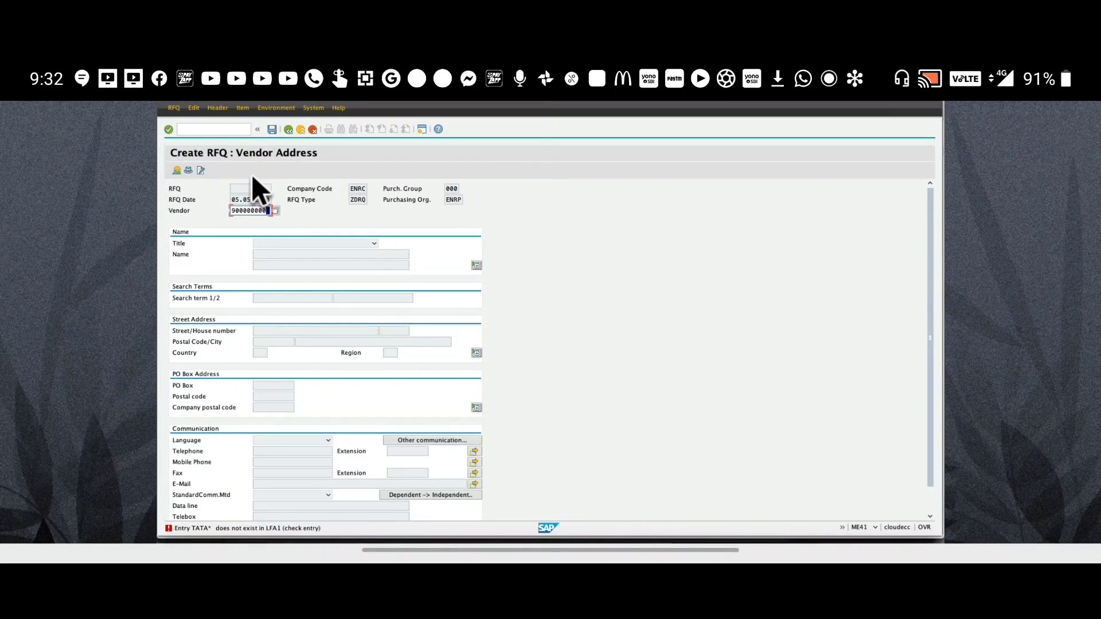
text(1)
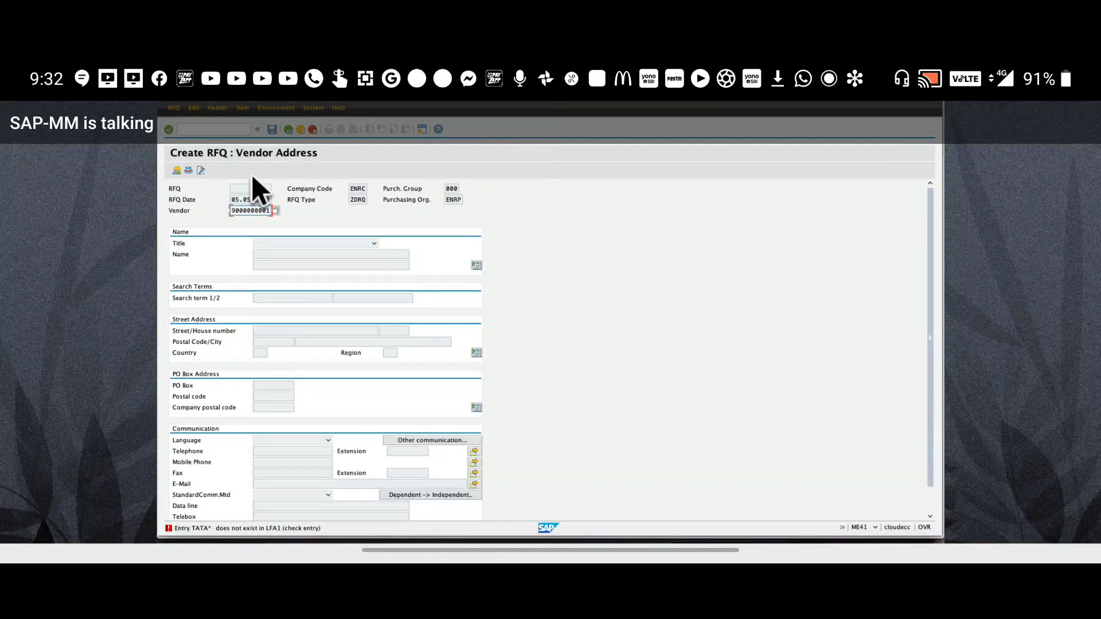
key(Return)
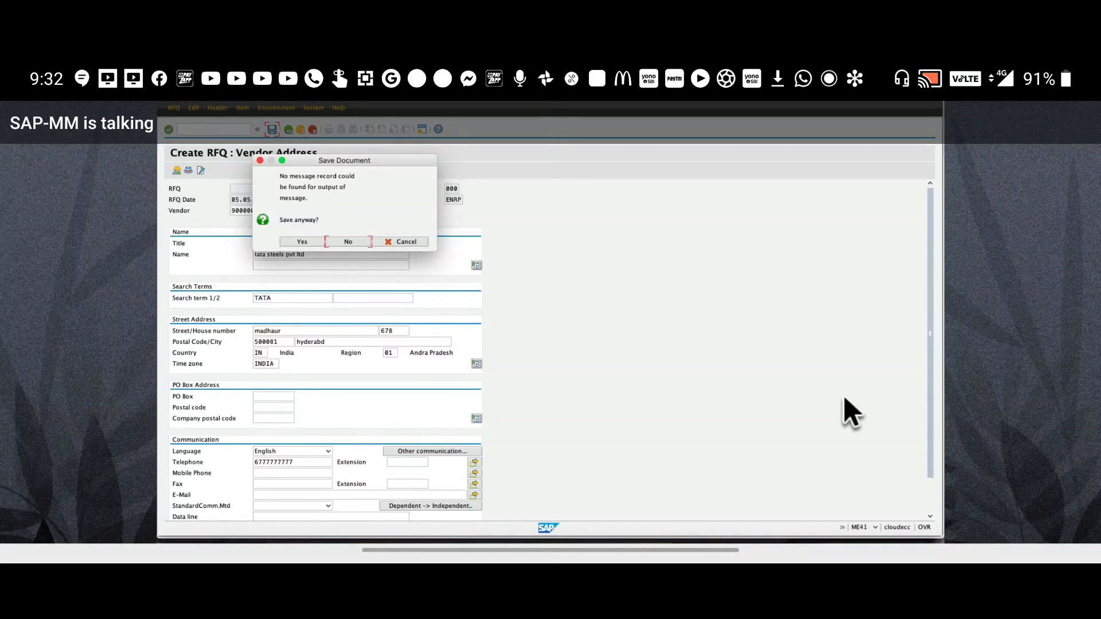
click(302, 242)
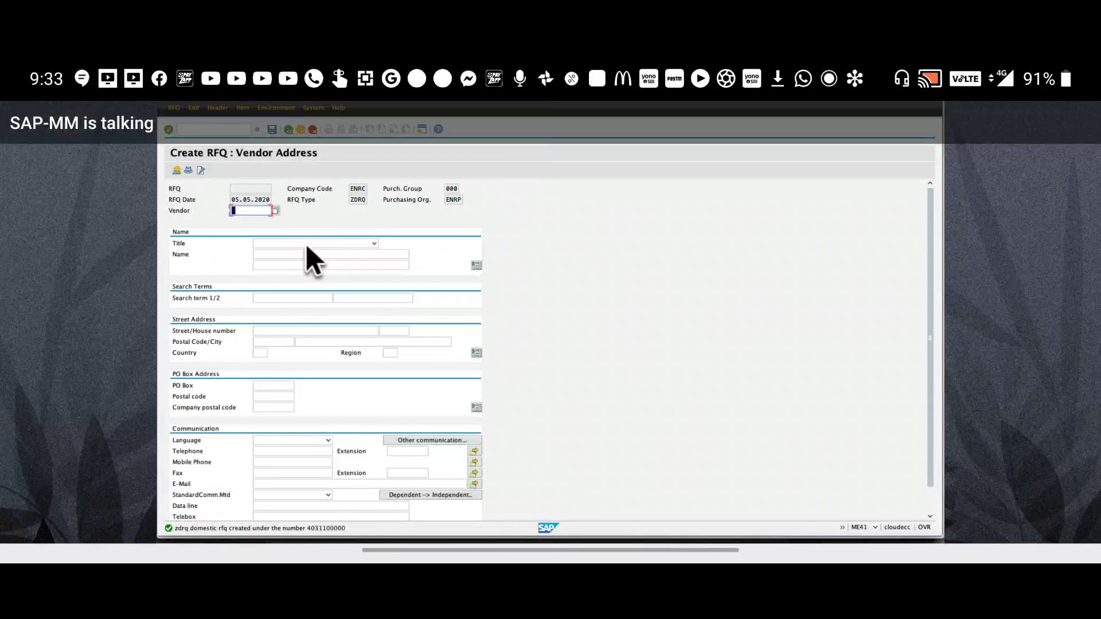
double_click(307, 531)
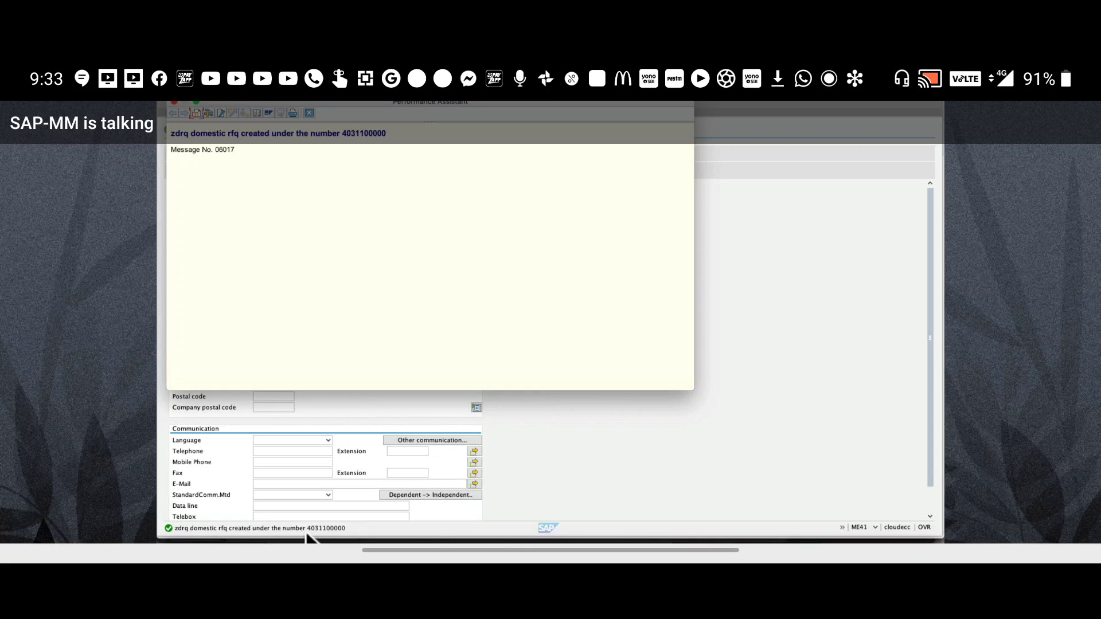
click(309, 114)
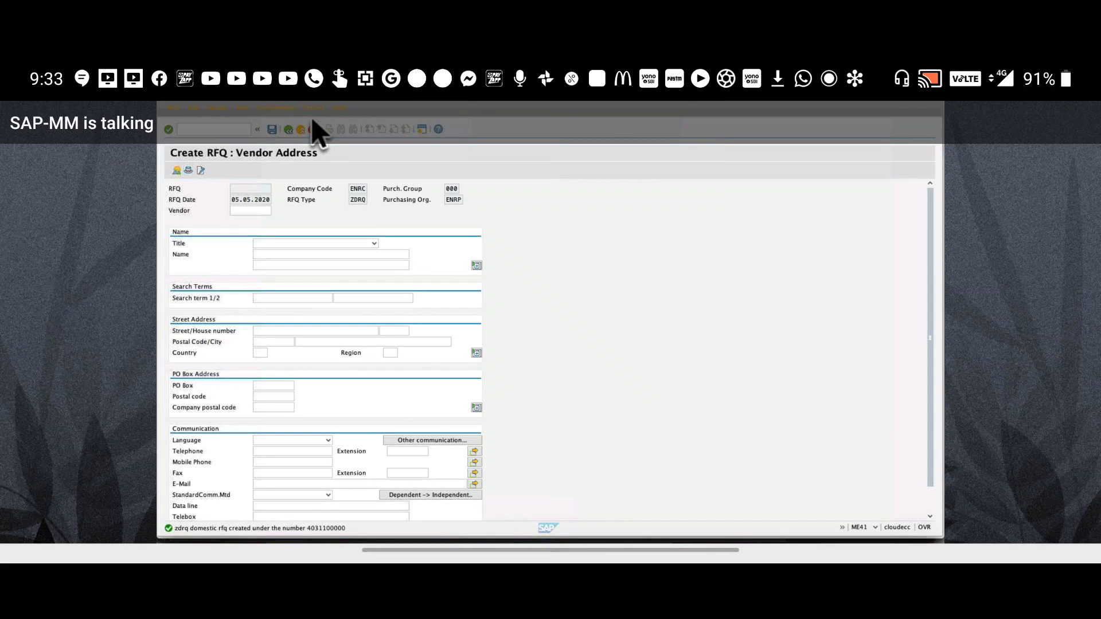
Switch to ME53N and display the RFQ's source purchase requisition by pasting its number
click(226, 138)
click(225, 136)
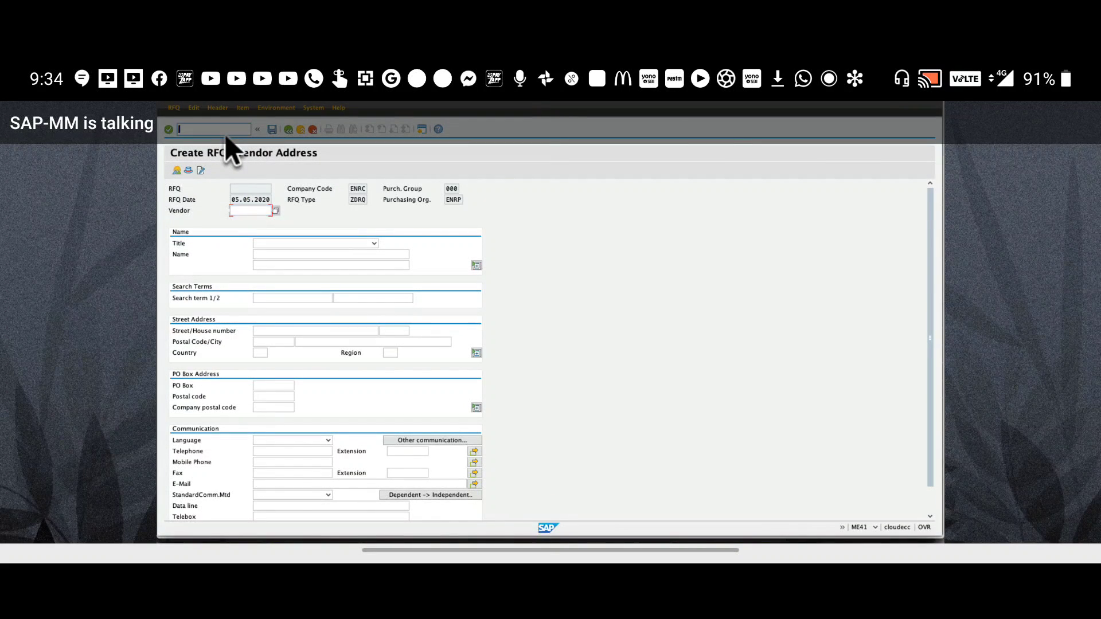
text(/nme53n)
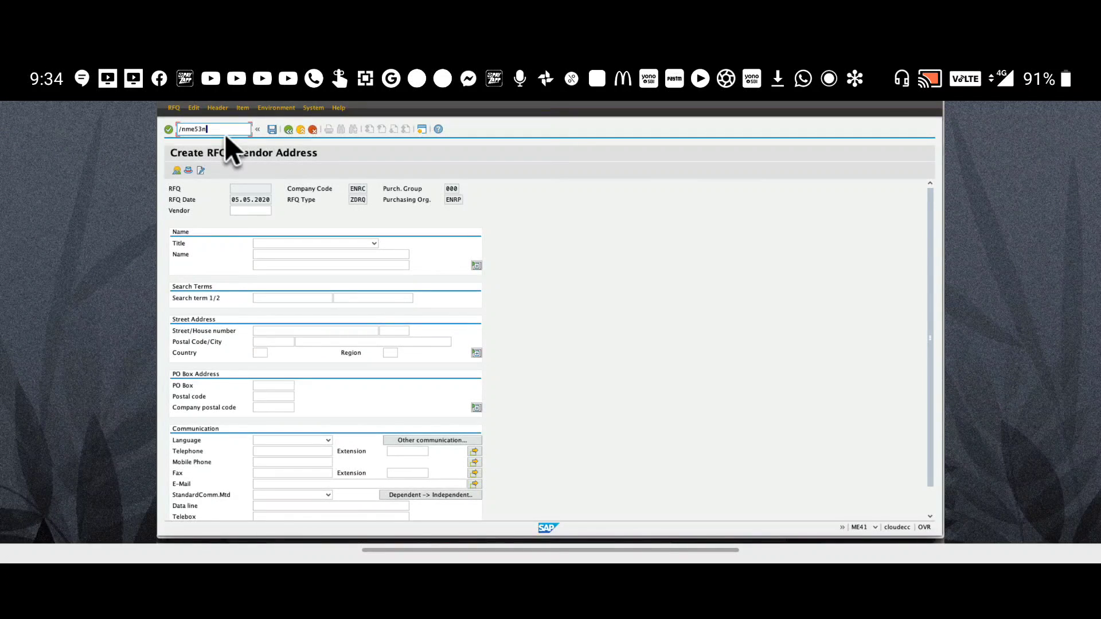
key(Return)
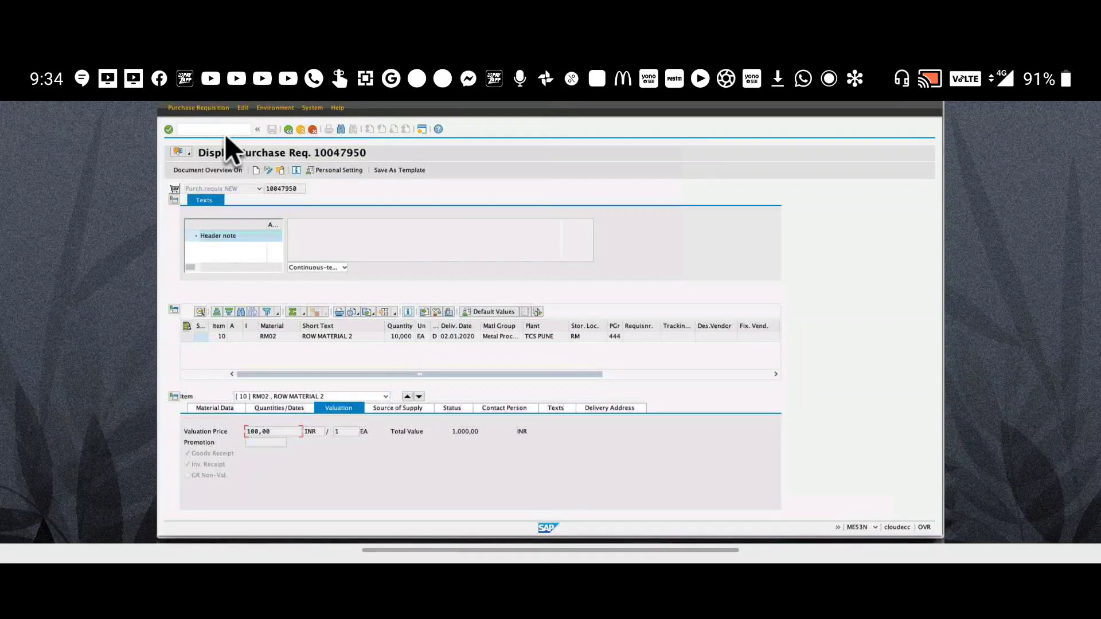
click(281, 171)
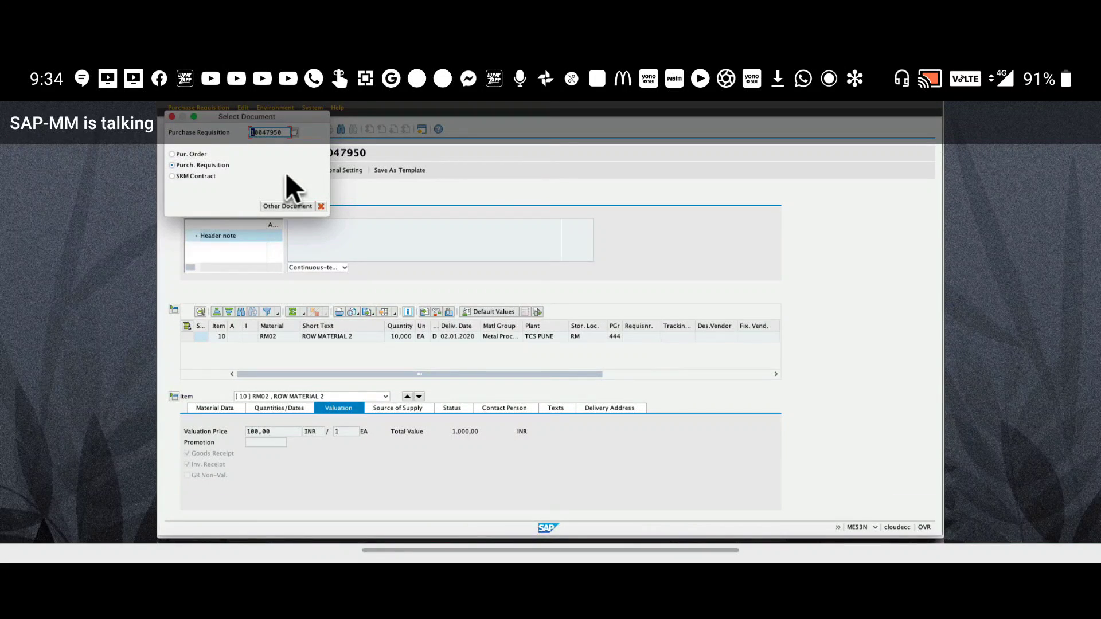
key(super+v)
key(Return)
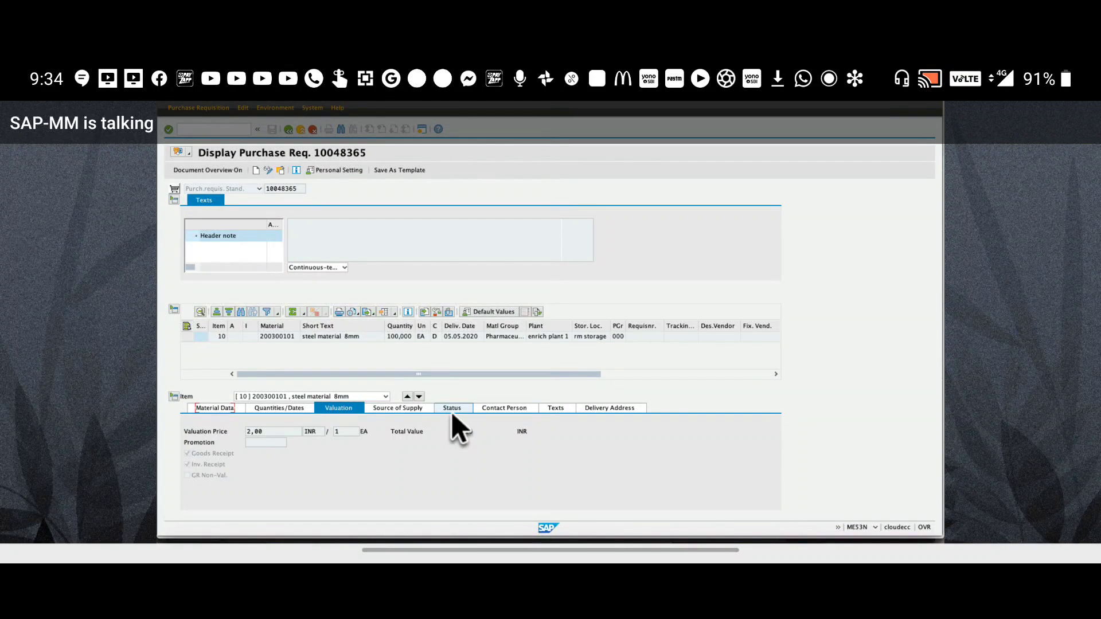
click(453, 408)
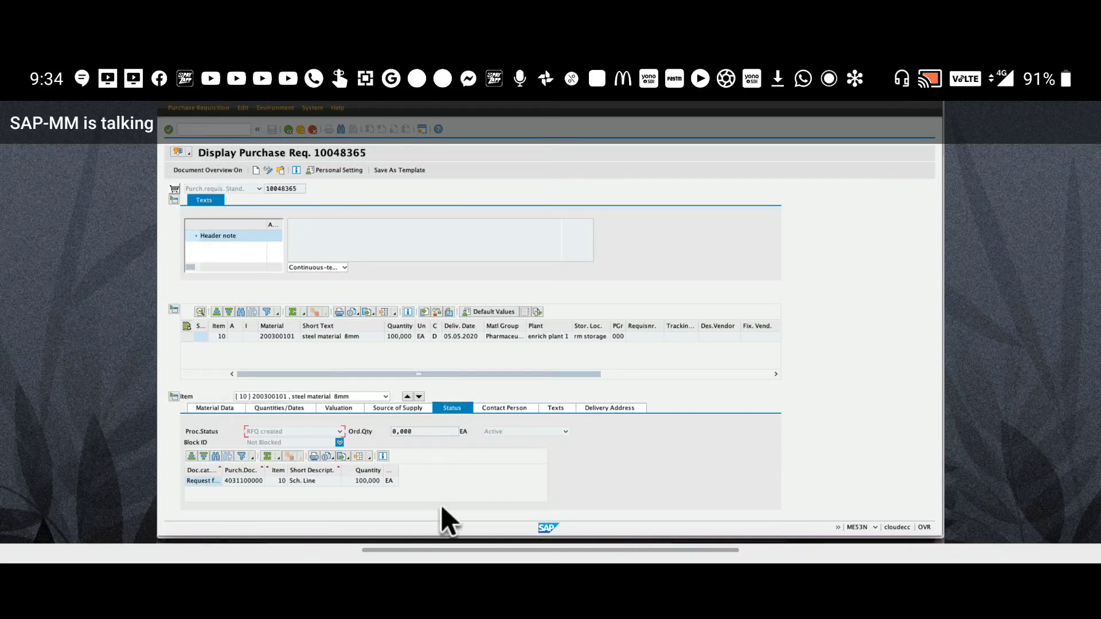
click(245, 485)
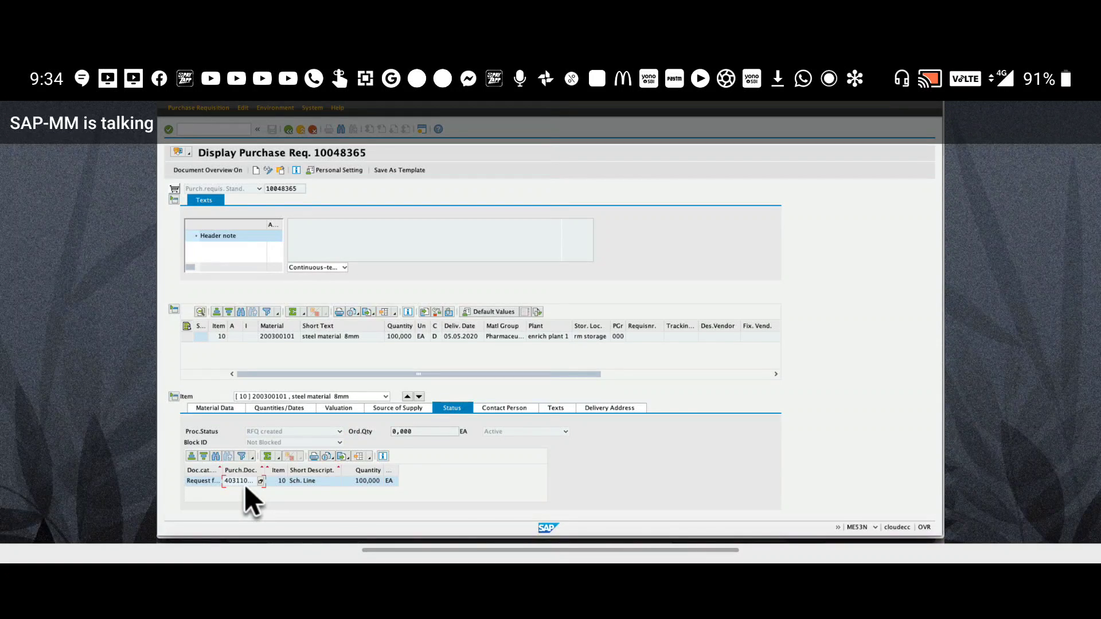
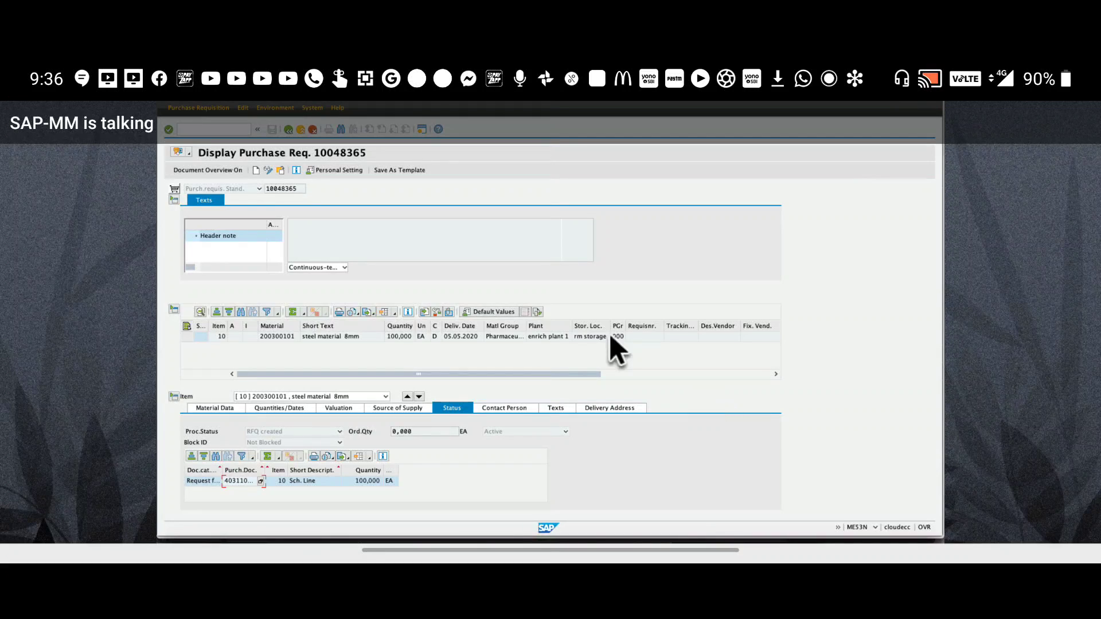
Run /nME41 to reach the Create RFQ initial screen, prefilled with type AN and org ENRP
click(225, 128)
text(/)
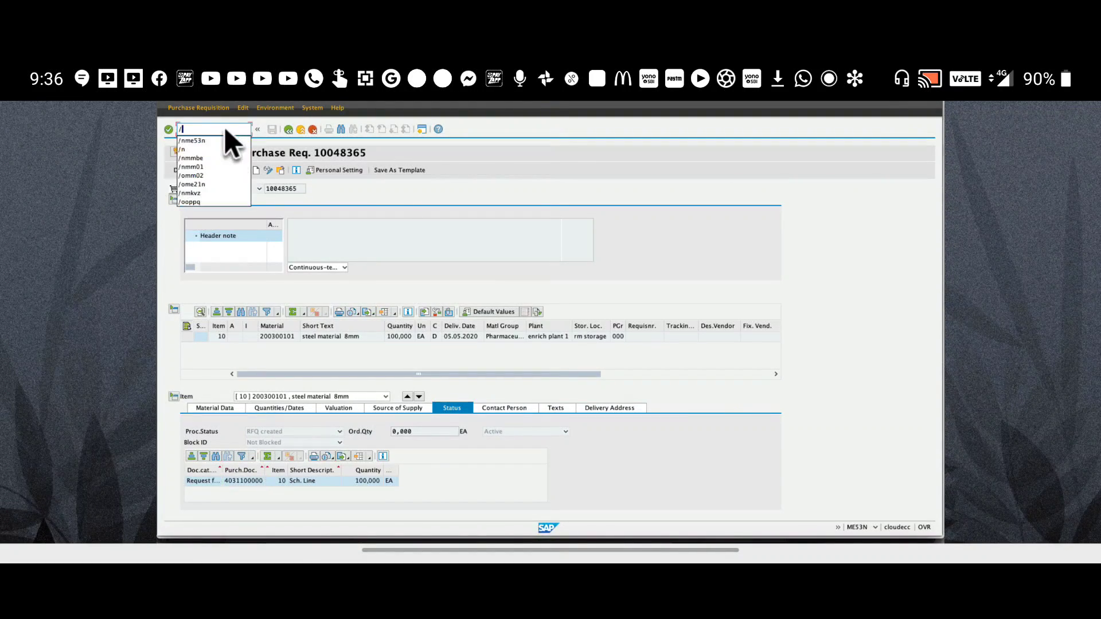
text(nme41)
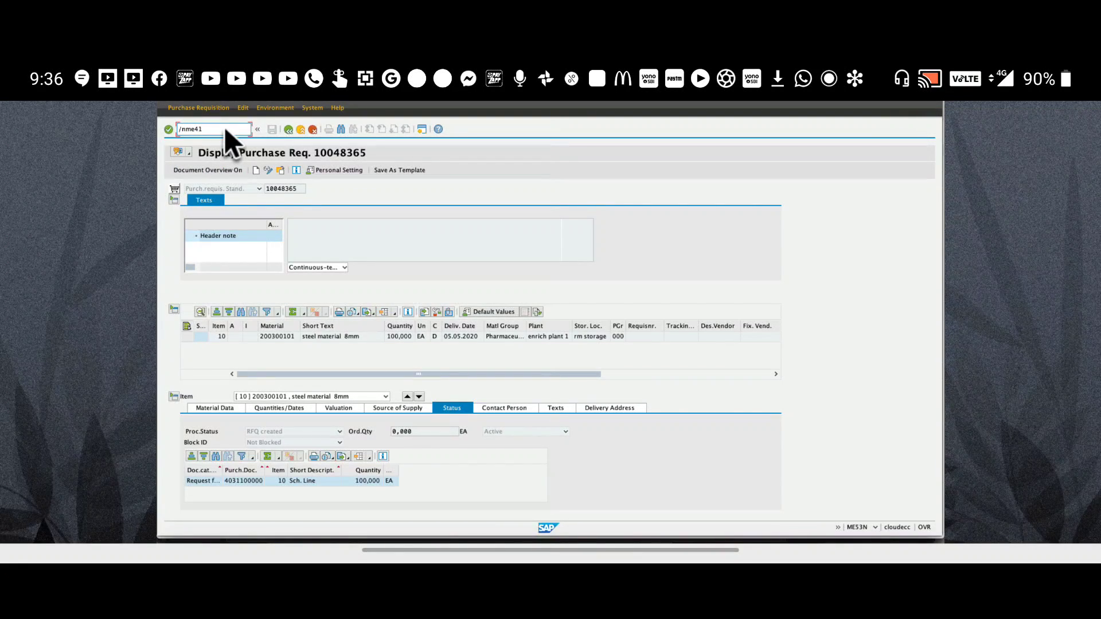
key(Return)
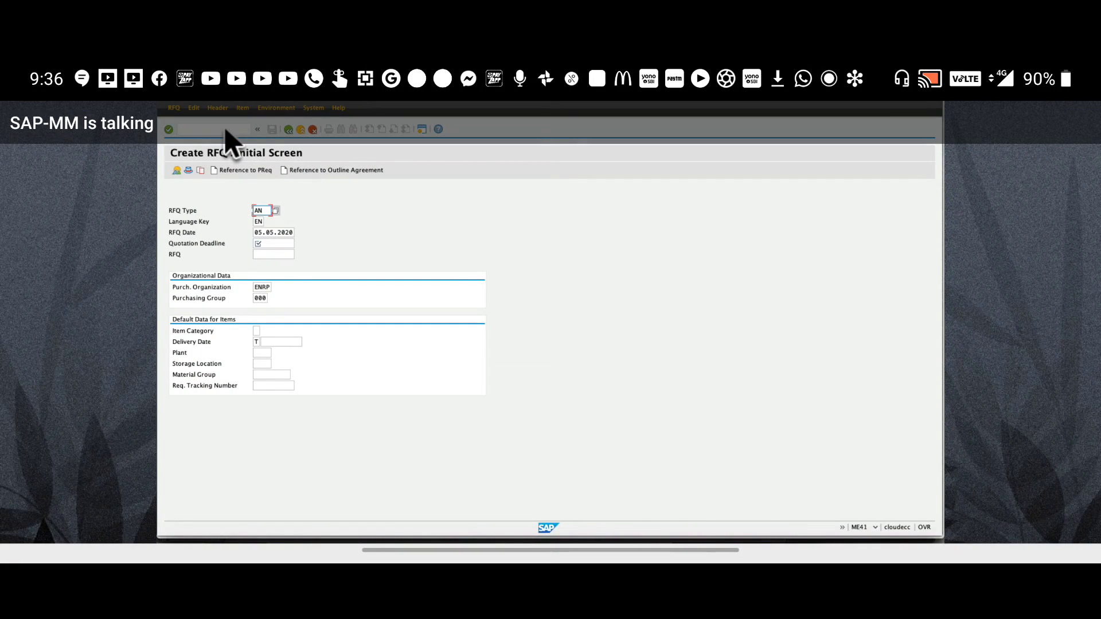
Set RFQ type ZDRQ and quotation deadline 10.05.2020 on the Create RFQ initial screen
text(zdrq)
key(Tab)
key(Tab)
key(Tab)
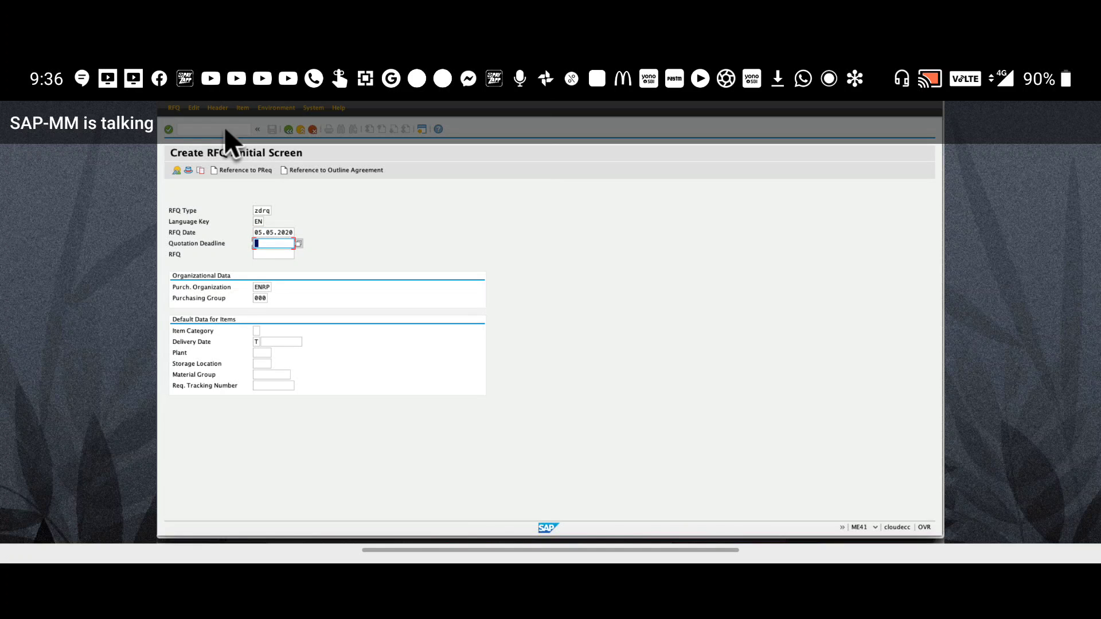
key(Down)
key(Return)
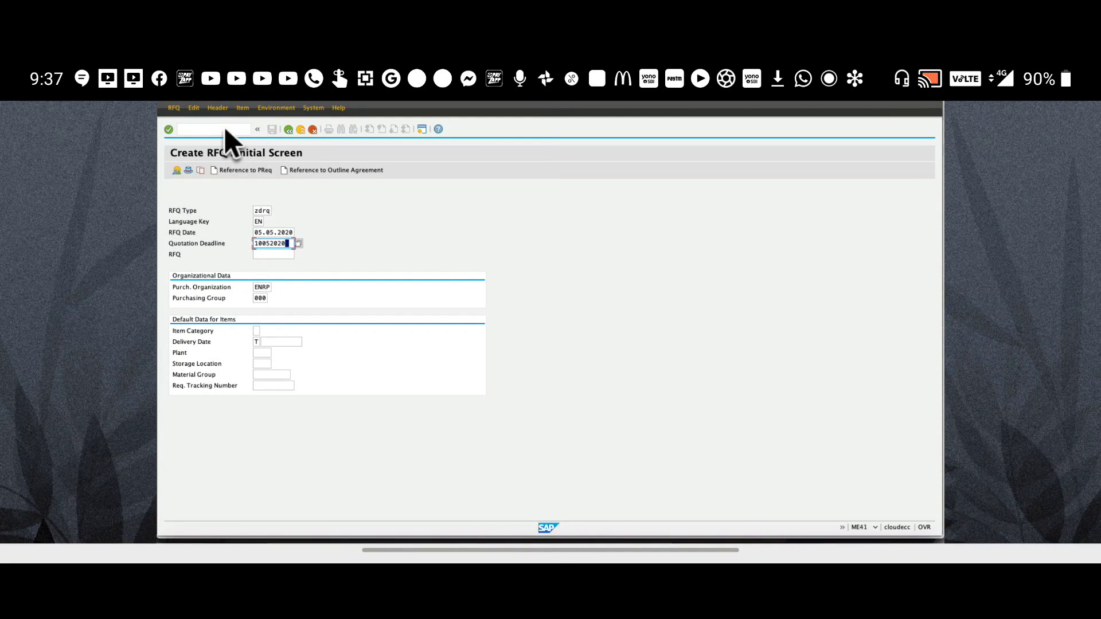
click(267, 255)
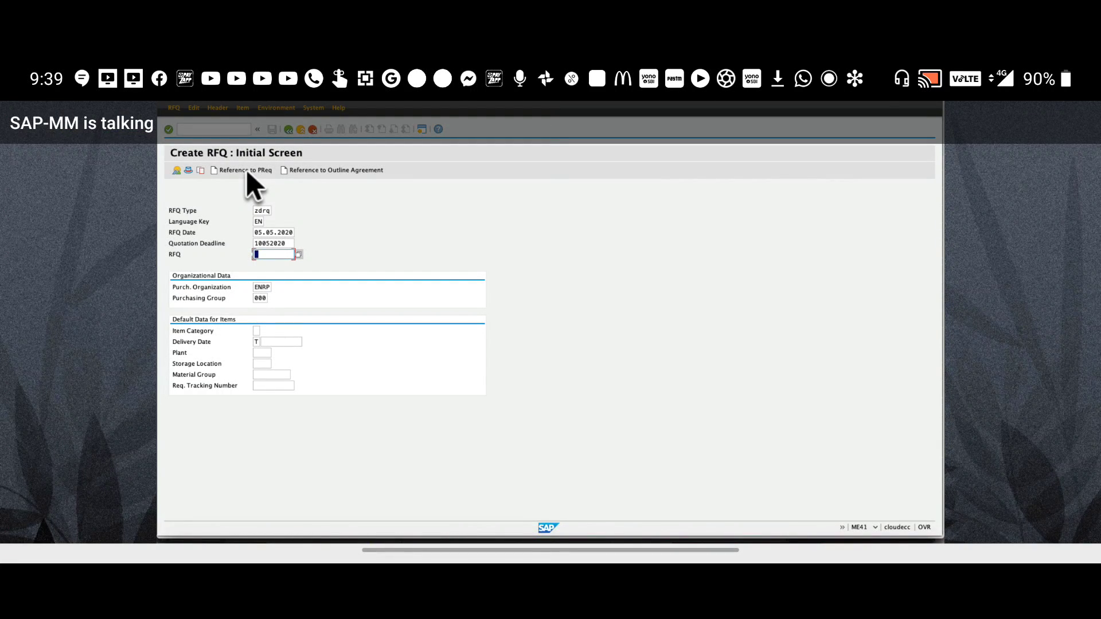
Enter collective number 1 on the RFQ header data and proceed to the item overview
key(Return)
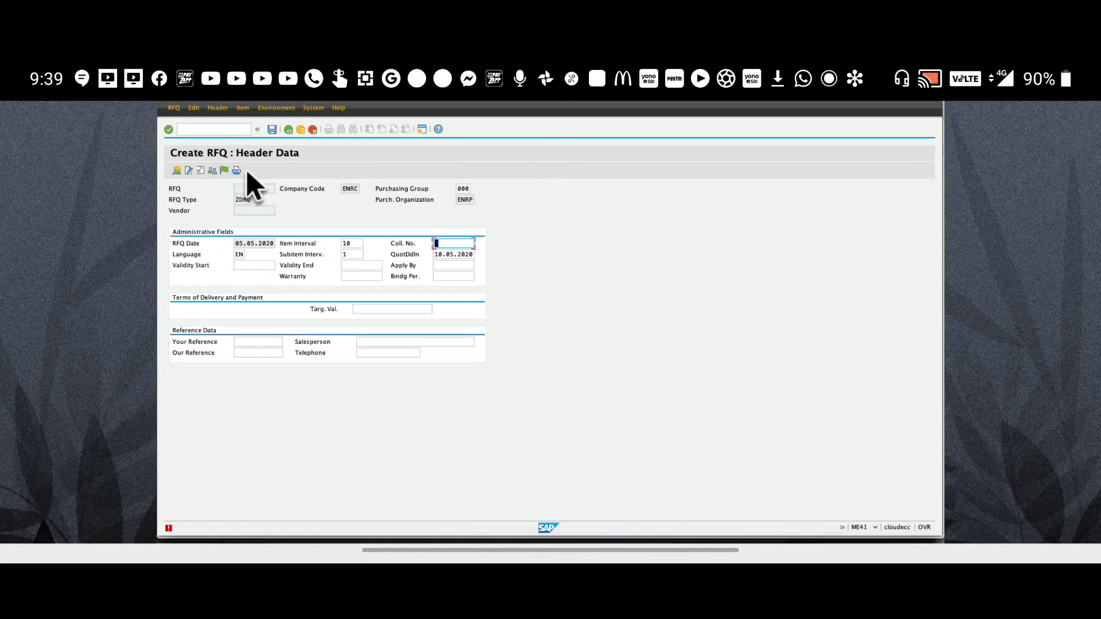
text(1)
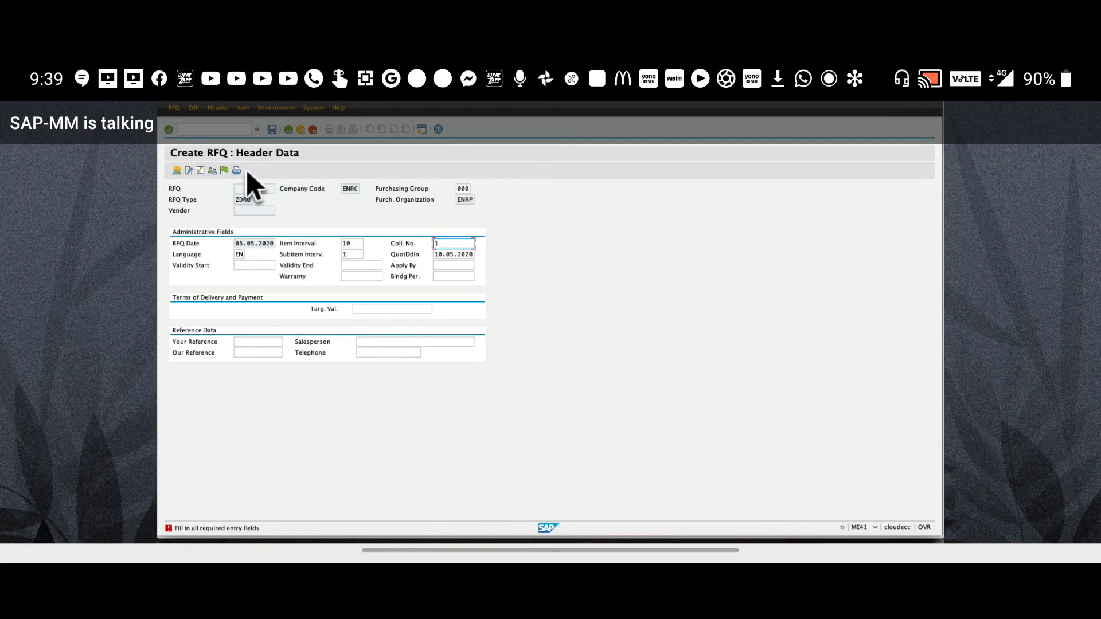
key(Return)
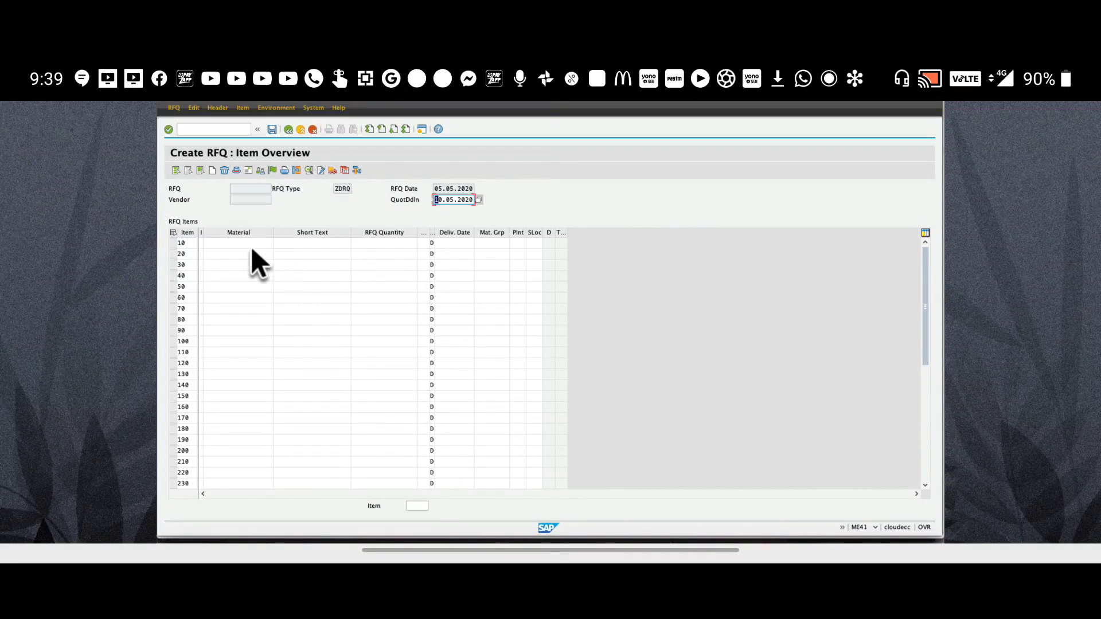
Enter material 200300101 in item 10's Material cell
key(Tab)
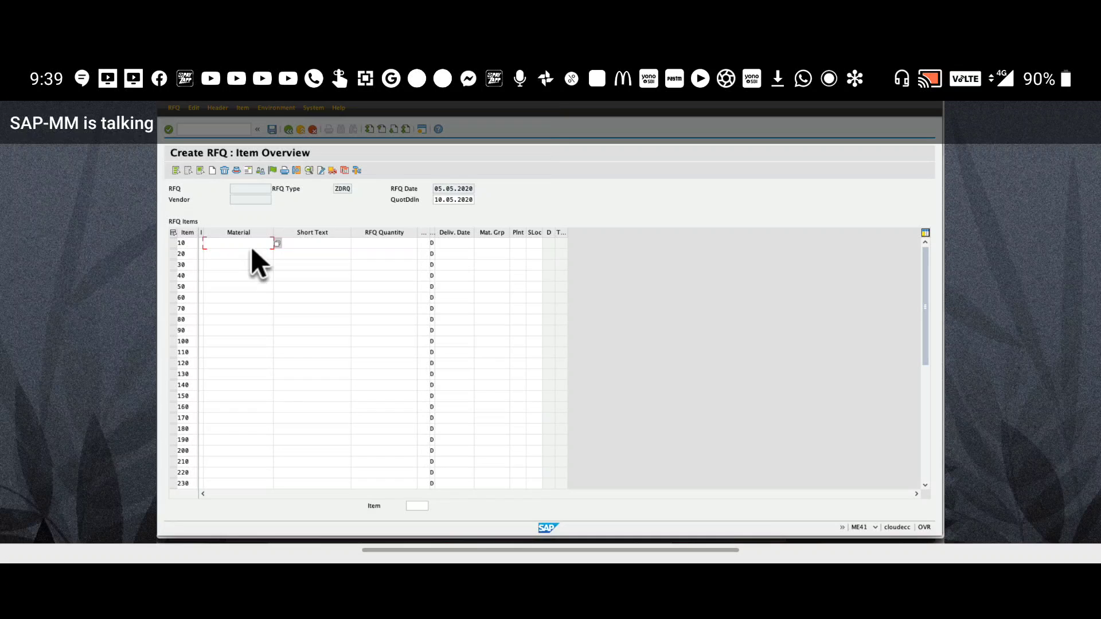
click(252, 248)
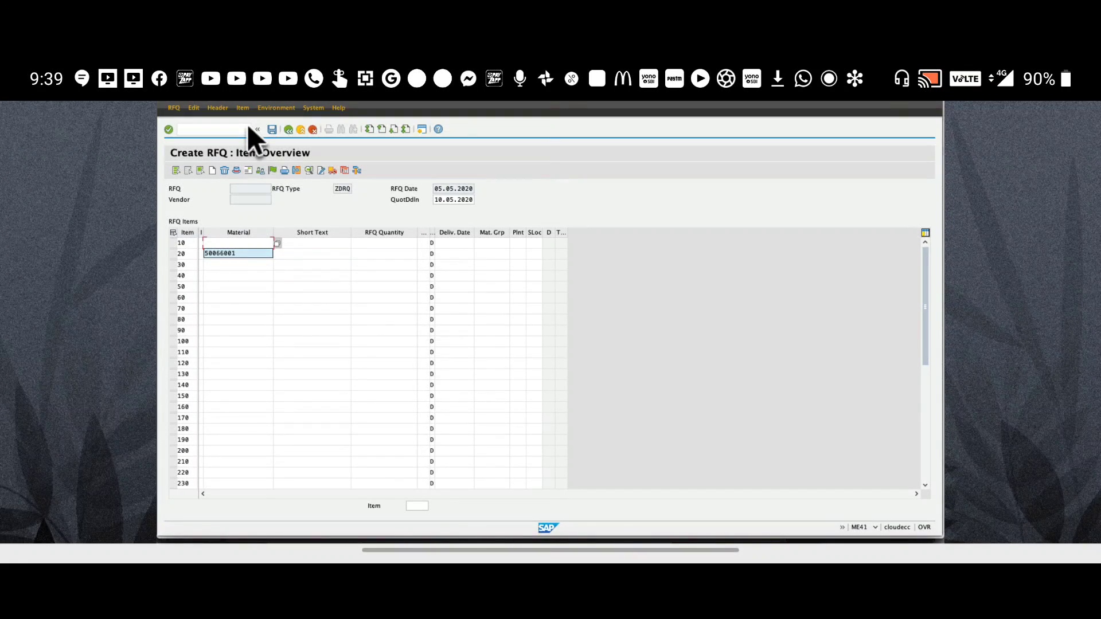
click(199, 133)
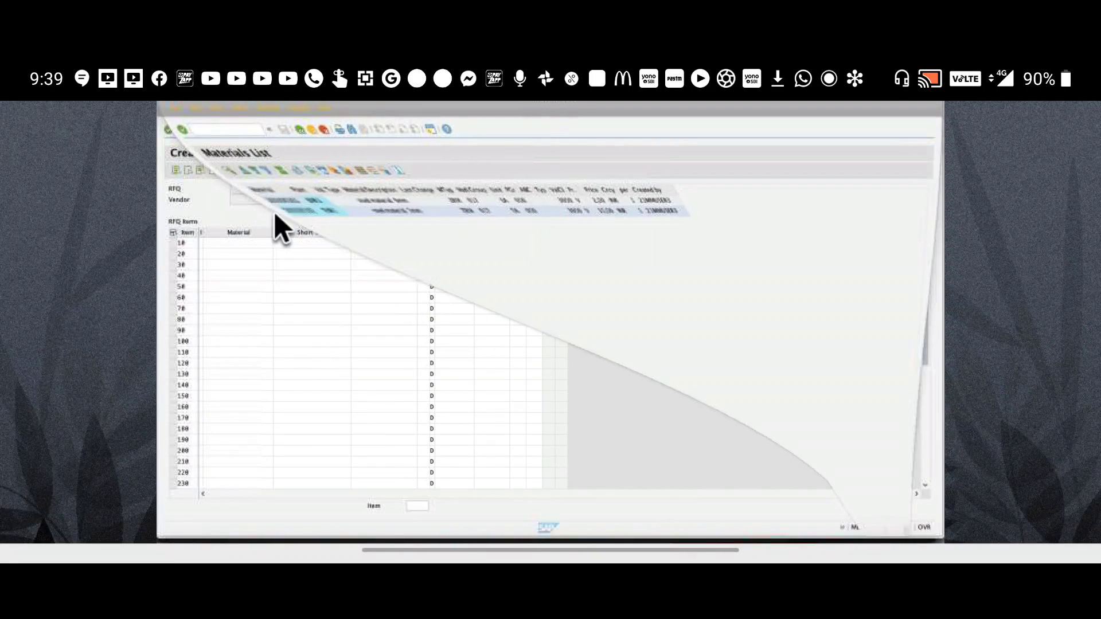
click(220, 246)
text(200300101)
click(299, 249)
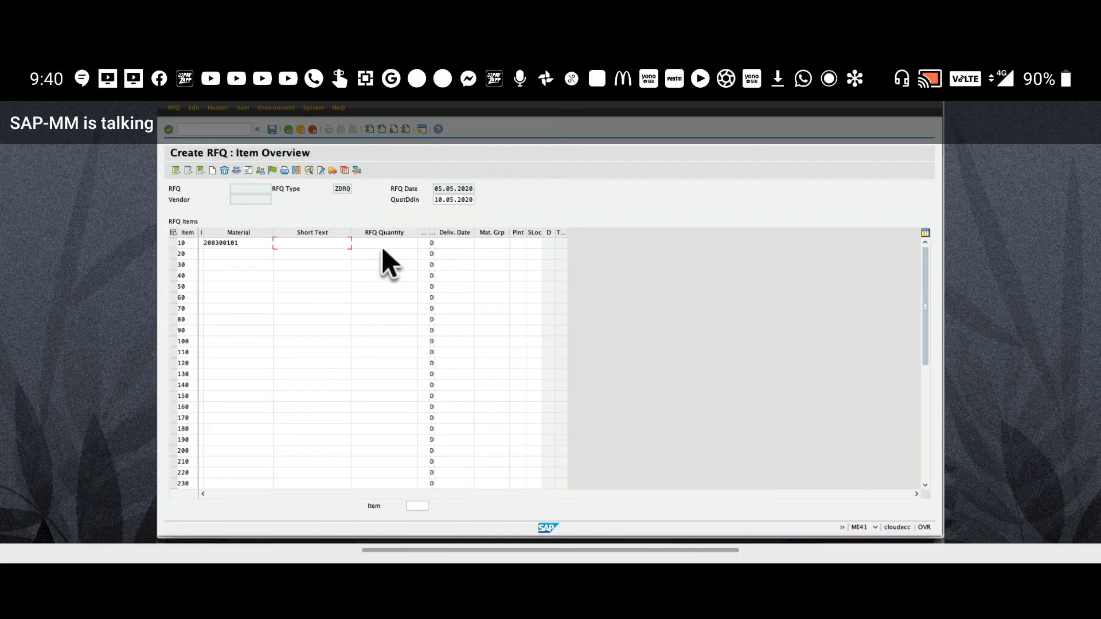
Give item 10 quantity 20,000, delivery date 15.05.2020, plant ENR1 and storage location 0001
text(20)
click(464, 254)
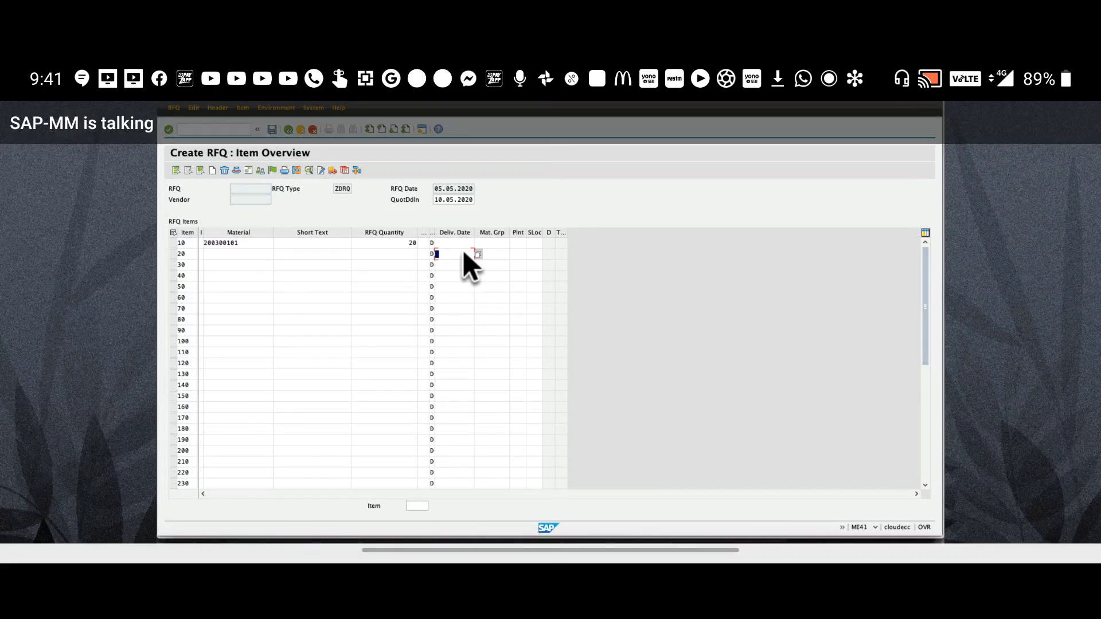
click(460, 246)
text(15052020)
click(517, 243)
text(e)
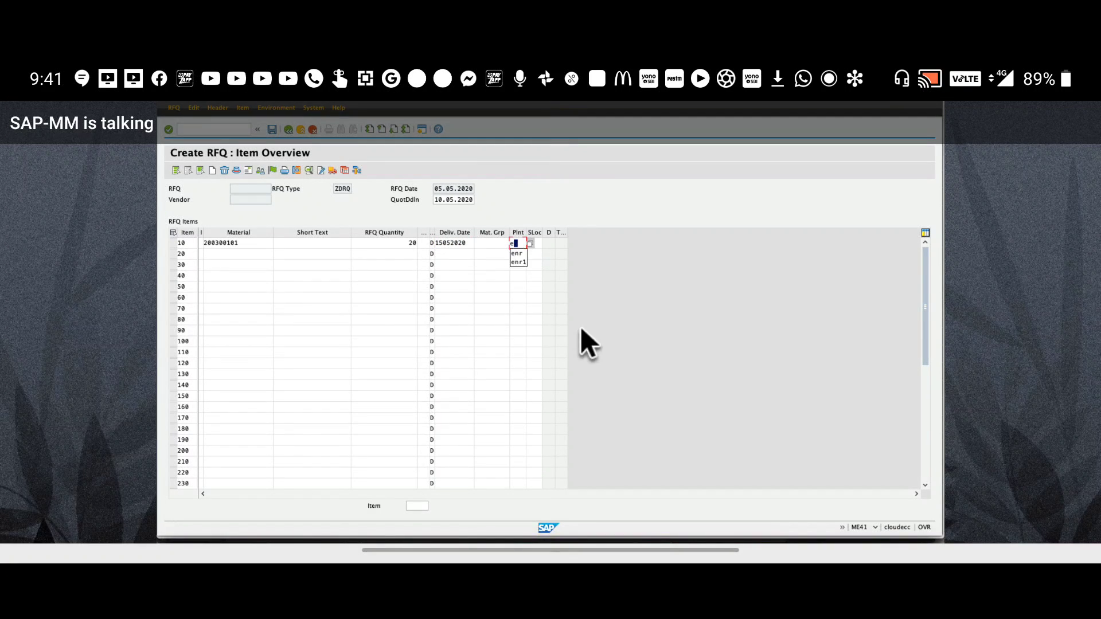
text(nr1)
key(Tab)
text(0001)
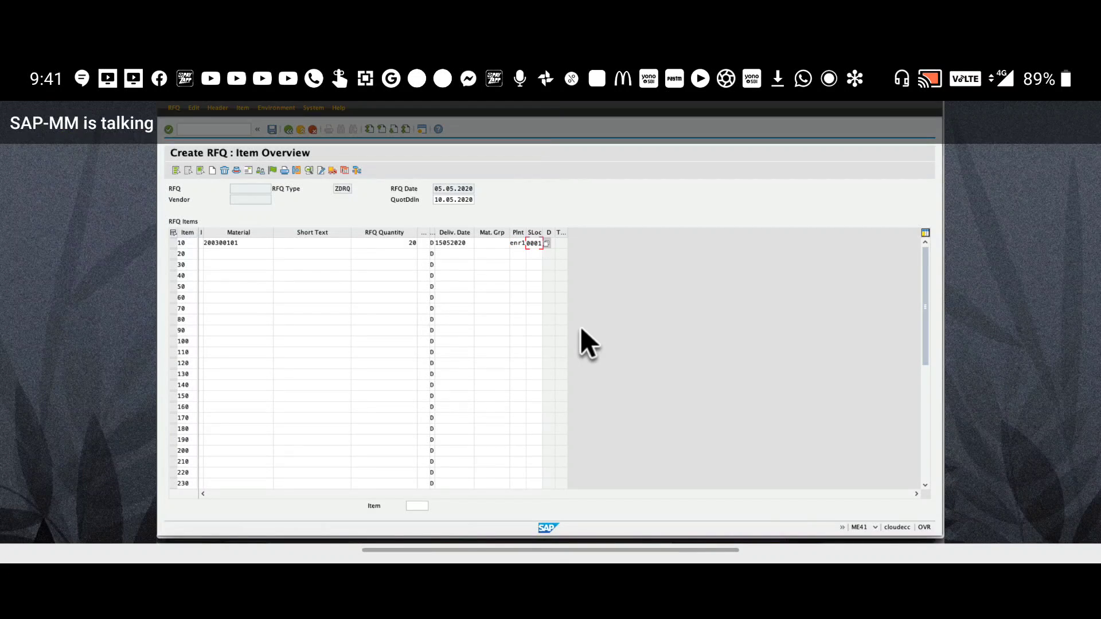
key(Return)
key(Return)
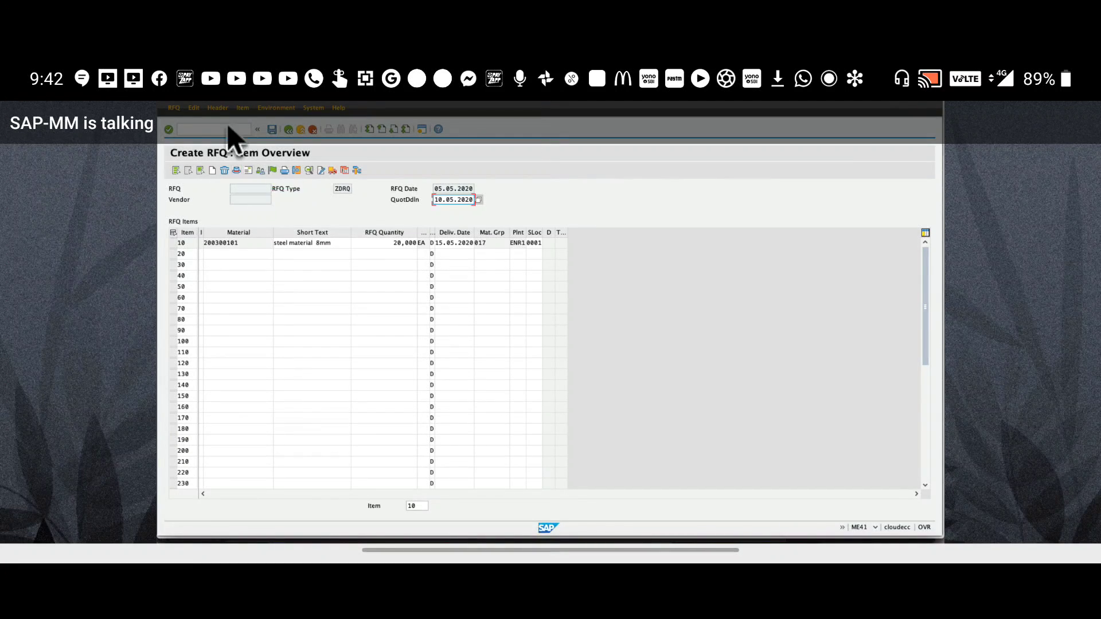
click(209, 130)
Start vendor creation with /oXK01 in a new session using account group ZDMV
text(/oxk01)
key(Return)
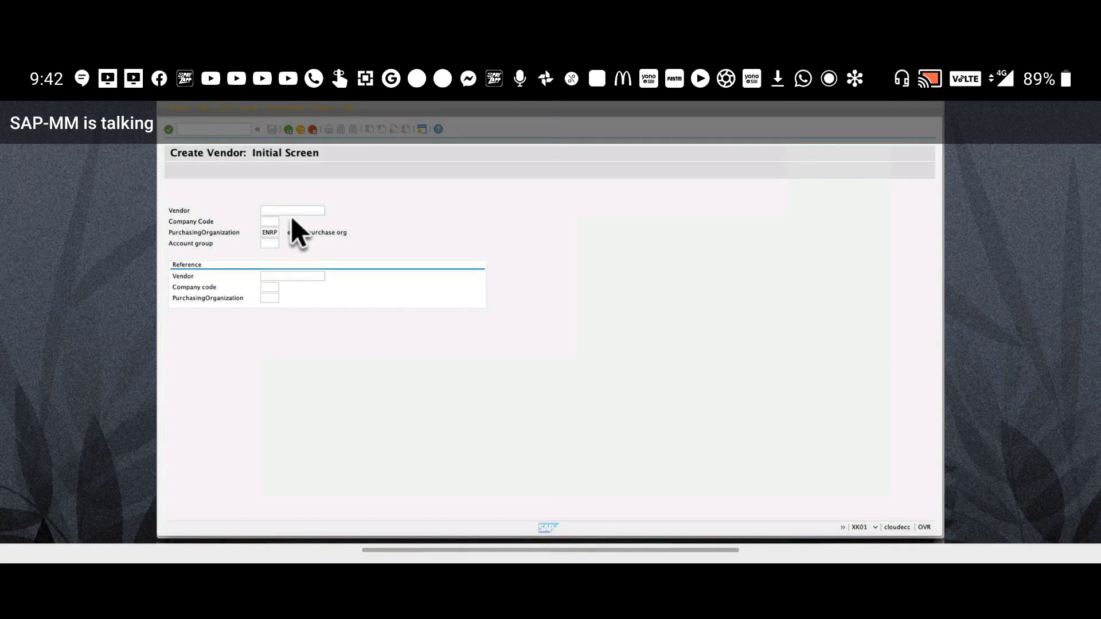
click(270, 223)
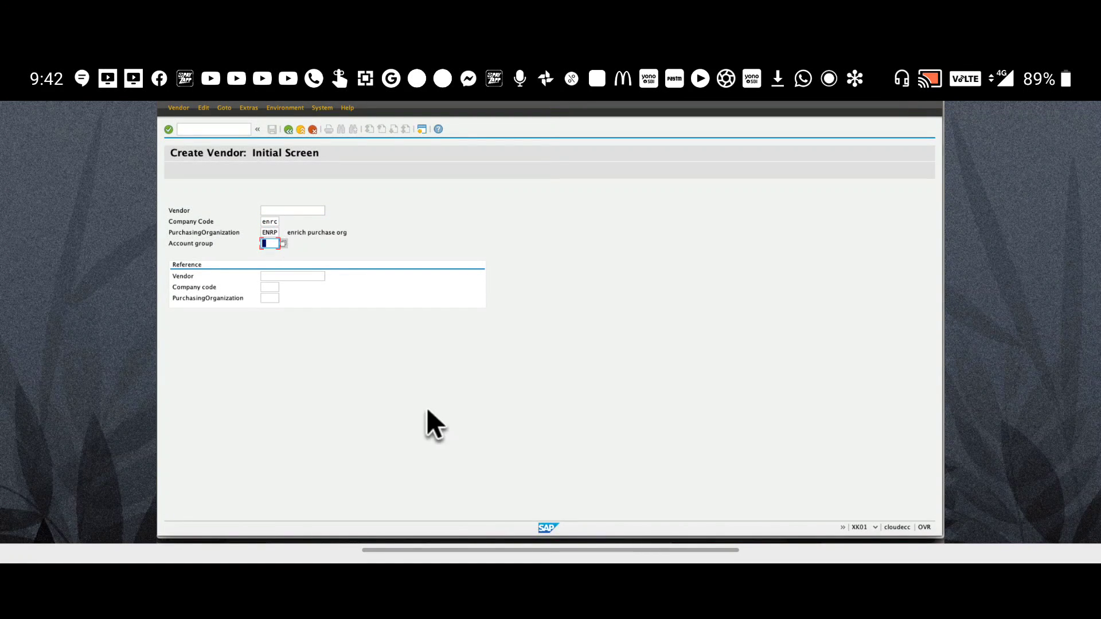
text(z)
key(Down)
key(Return)
key(Return)
Enter vendor name 'vizag steels', country IN and street 'vizag'
click(273, 246)
text(vizag )
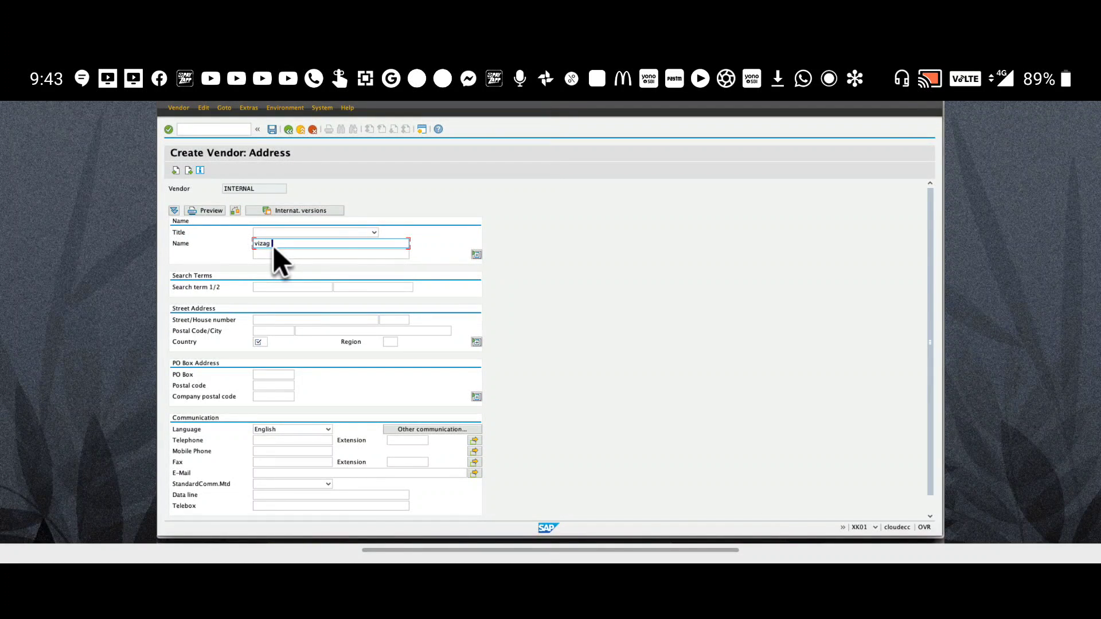
text(steels)
key(Tab)
Add house number 1234, postal code 500081, city vishakapatanam and region 01, then continue
key(Tab)
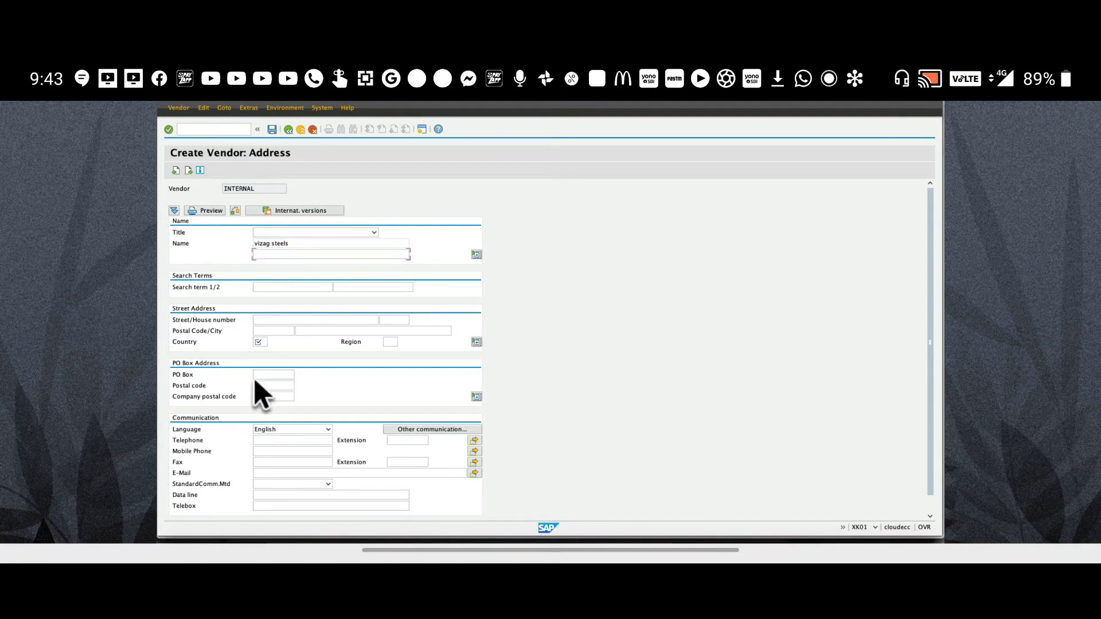
click(263, 343)
text(in)
click(275, 322)
text(vizag)
key(Tab)
text(1234)
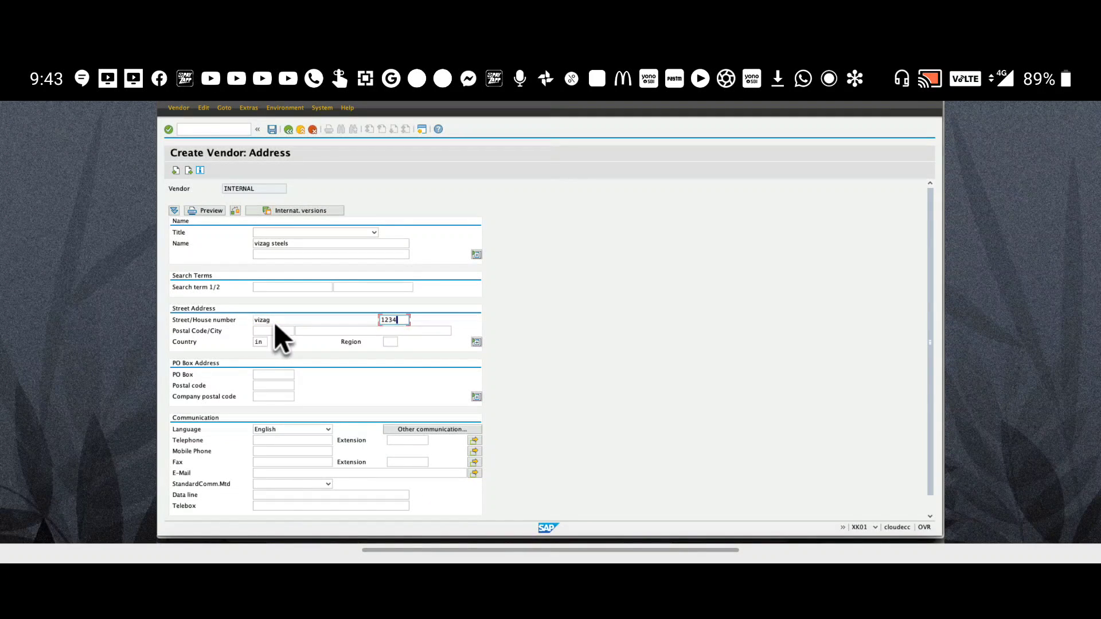
key(Tab)
text(50008)
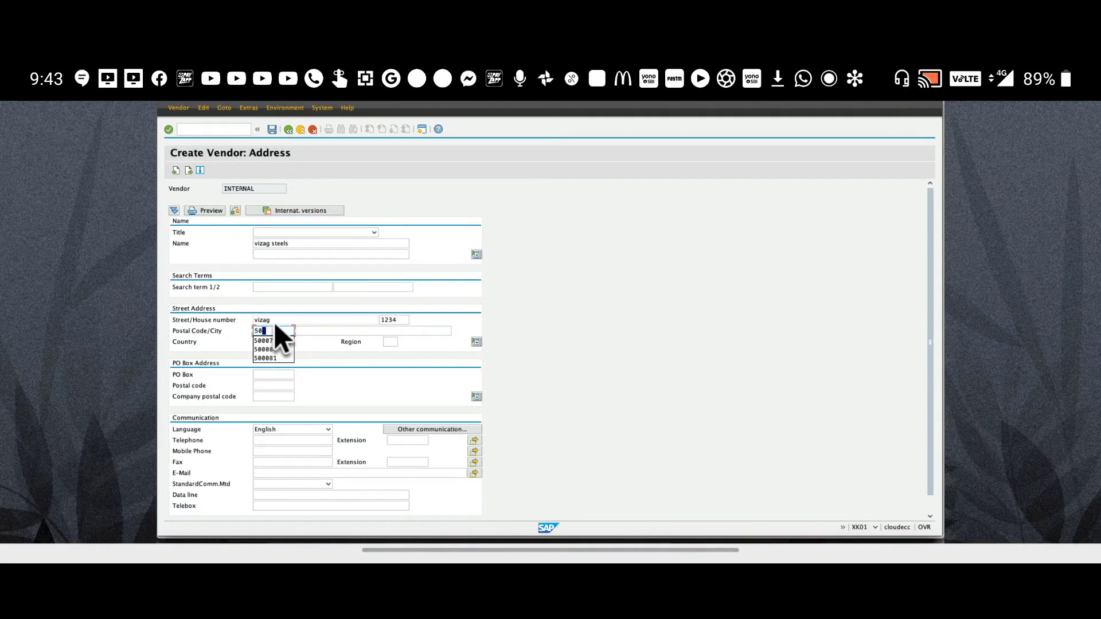
key(Tab)
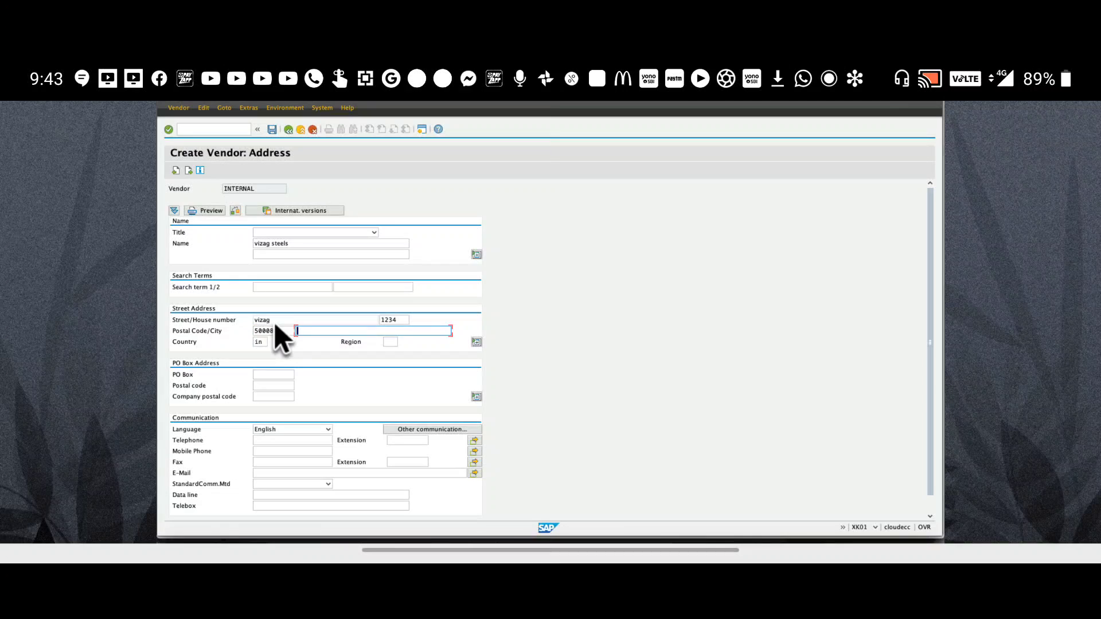
text(vishakapatanam)
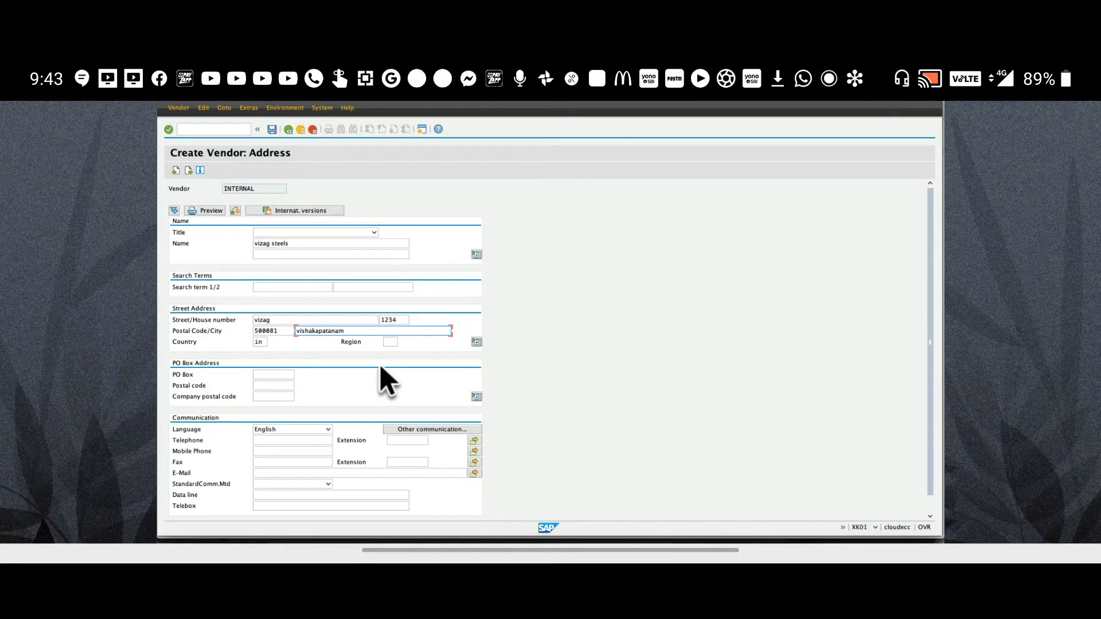
click(399, 341)
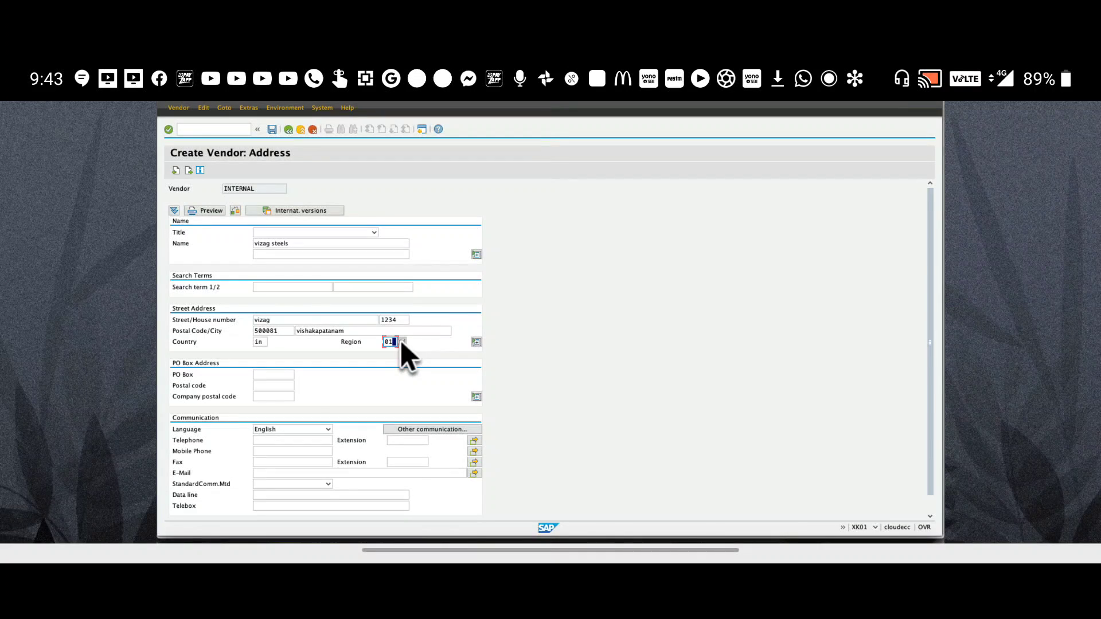
key(Return)
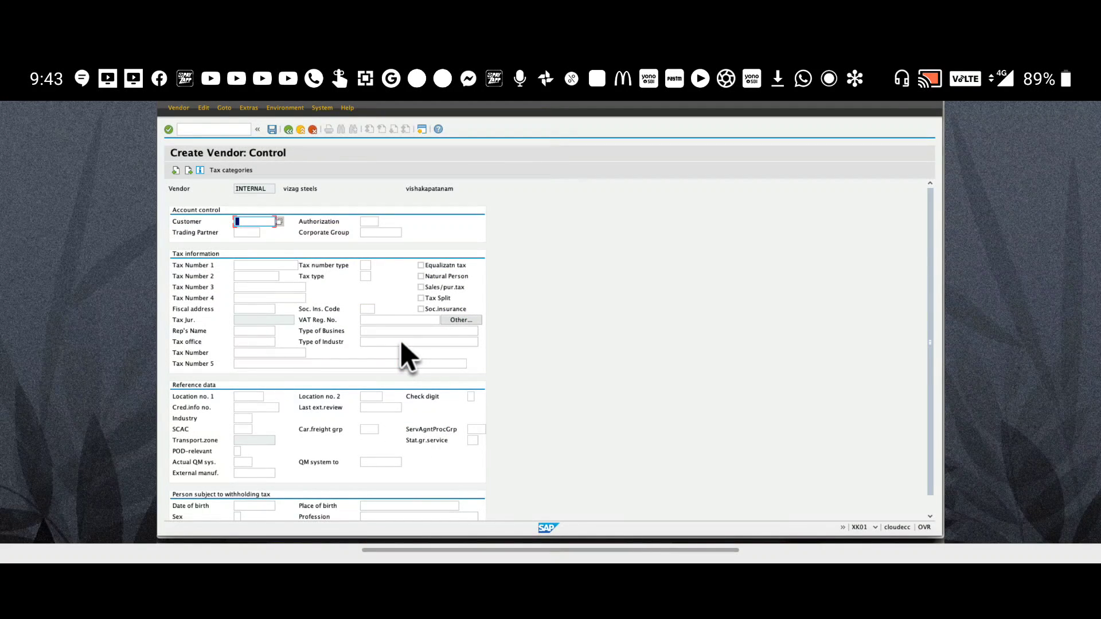
Pass through the Control, Payment transactions and Contact persons screens unchanged
key(Return)
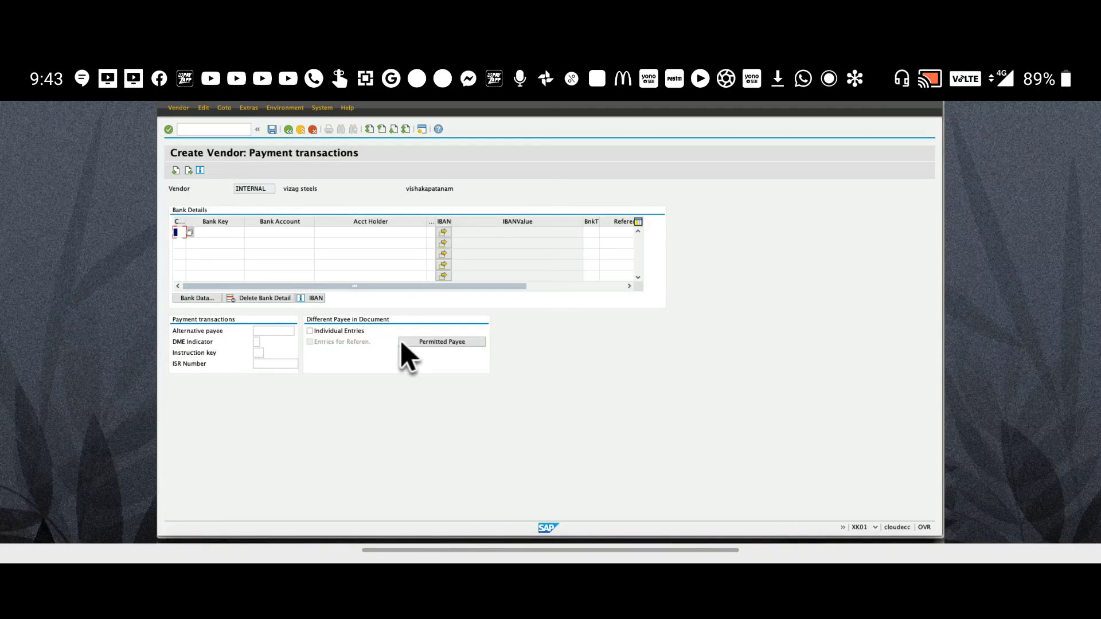
key(Return)
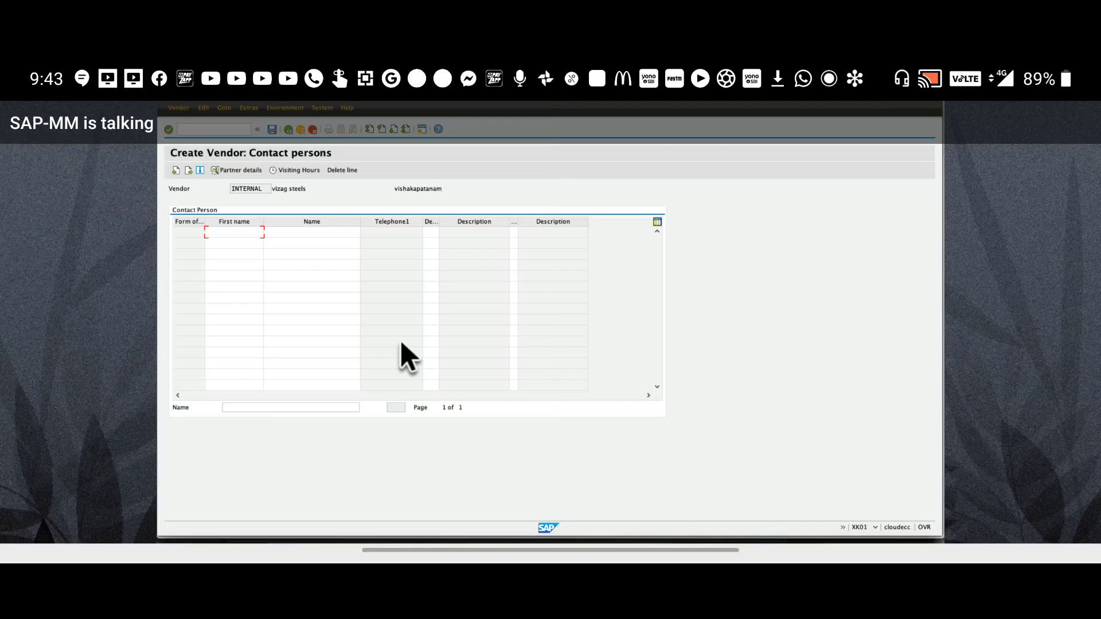
key(Return)
Set reconciliation account 160000 and cash management group A1 for company code ENRC
text(160000)
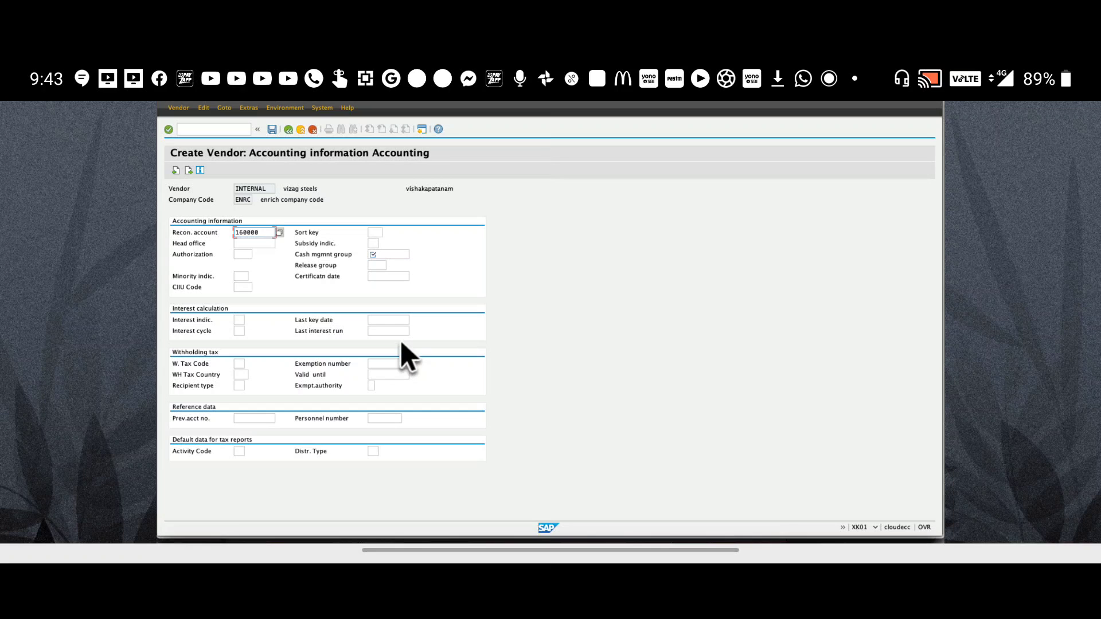
key(Tab)
key(Tab)
key(Tab)
key(Tab)
key(Tab)
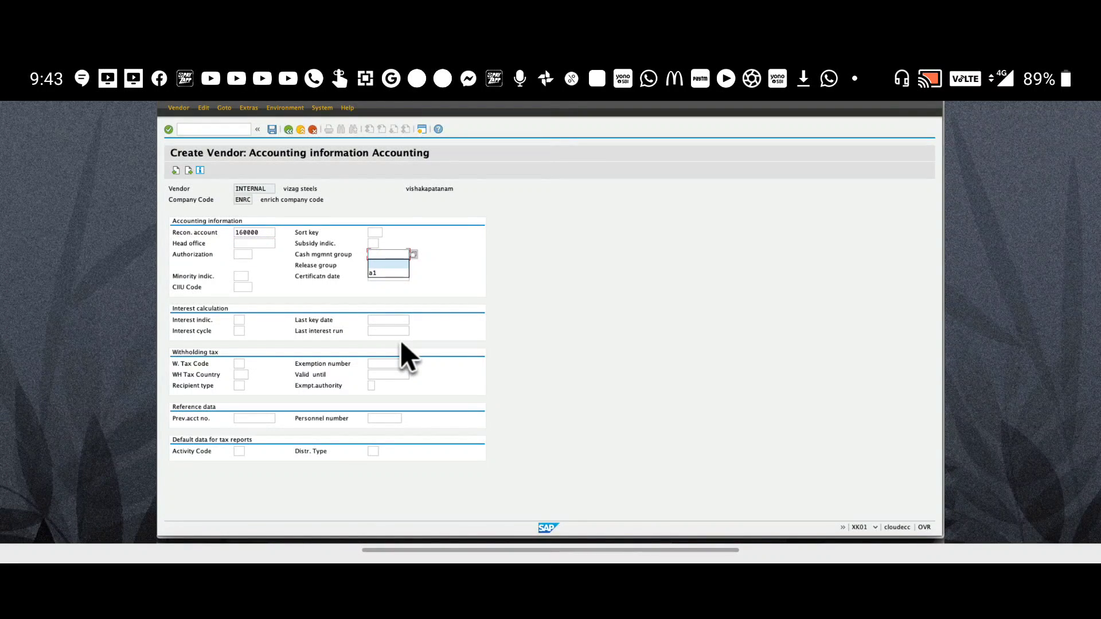
key(Delete)
key(Return)
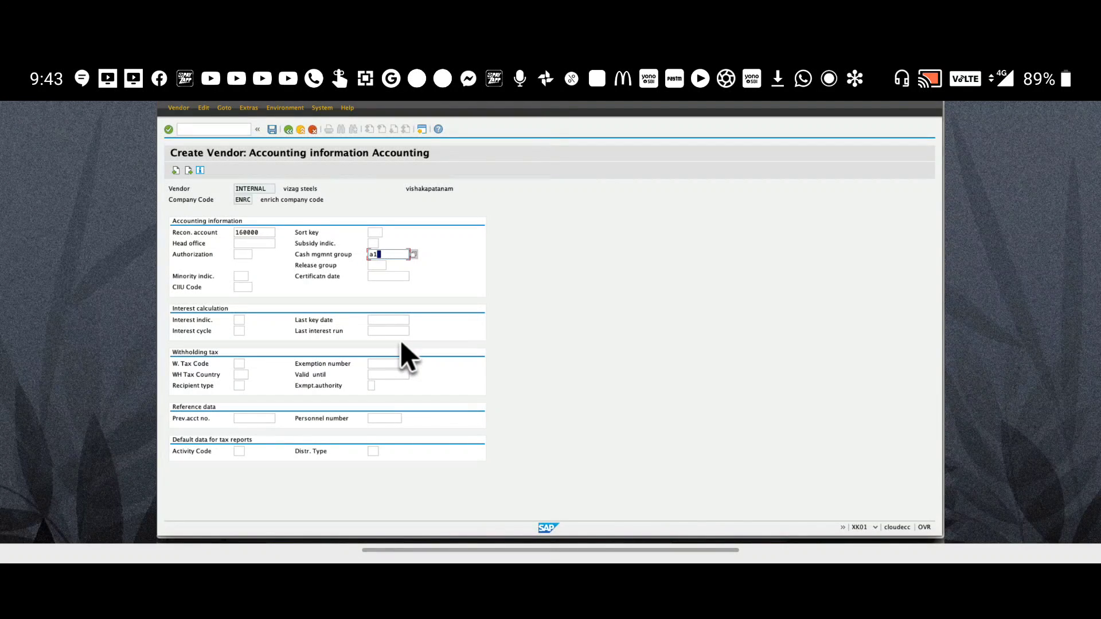
key(Return)
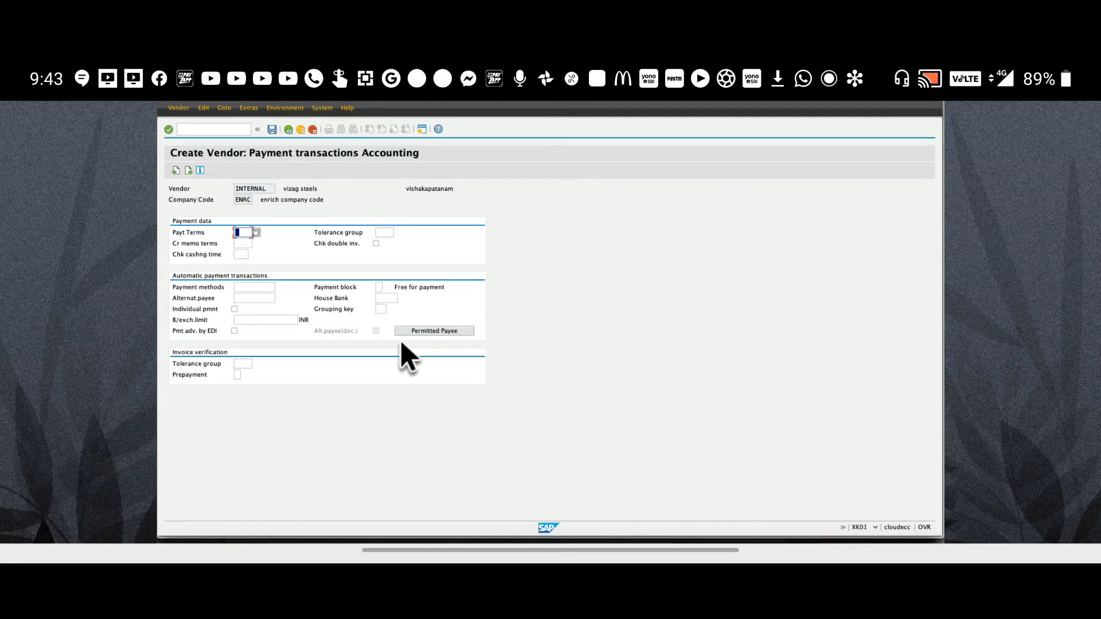
Set order currency INR with GR-based invoice verification and save the vendor
key(Return)
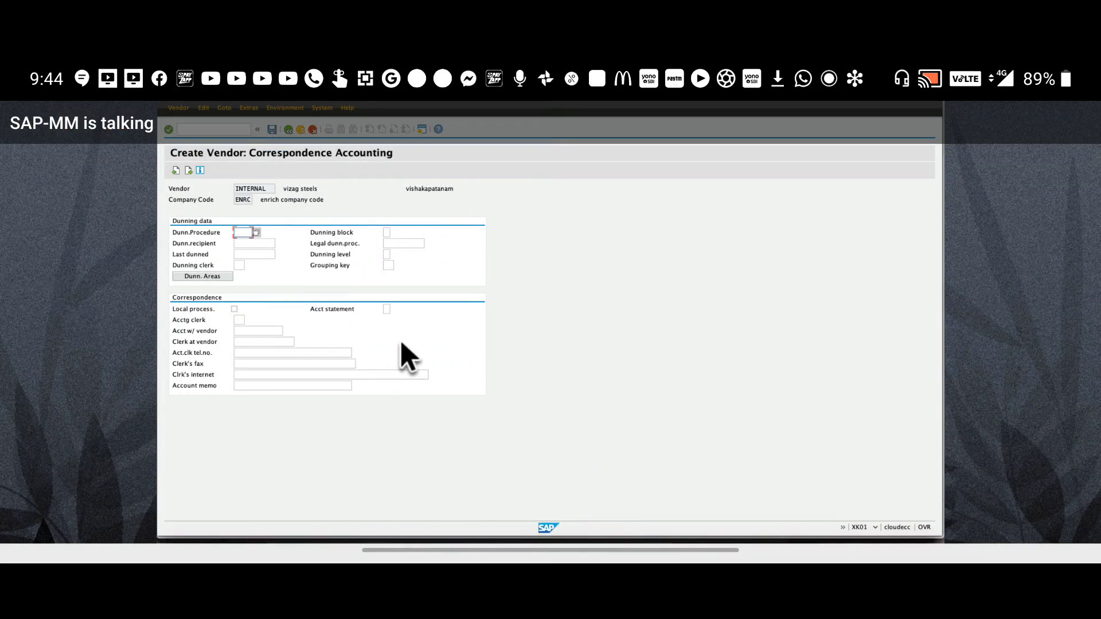
key(Return)
text(inr)
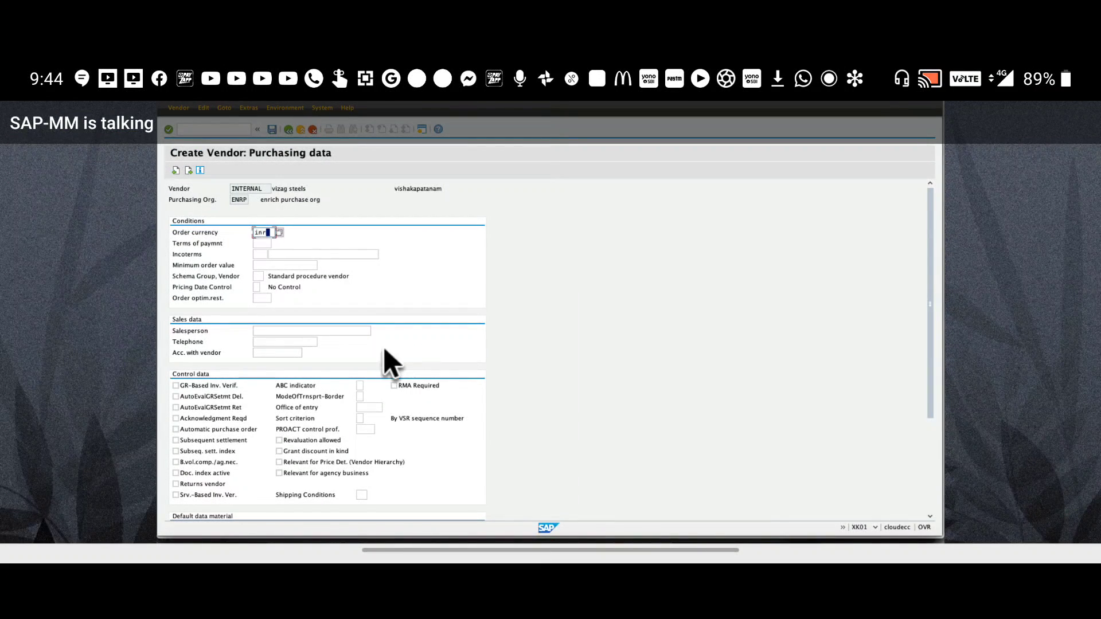
click(208, 390)
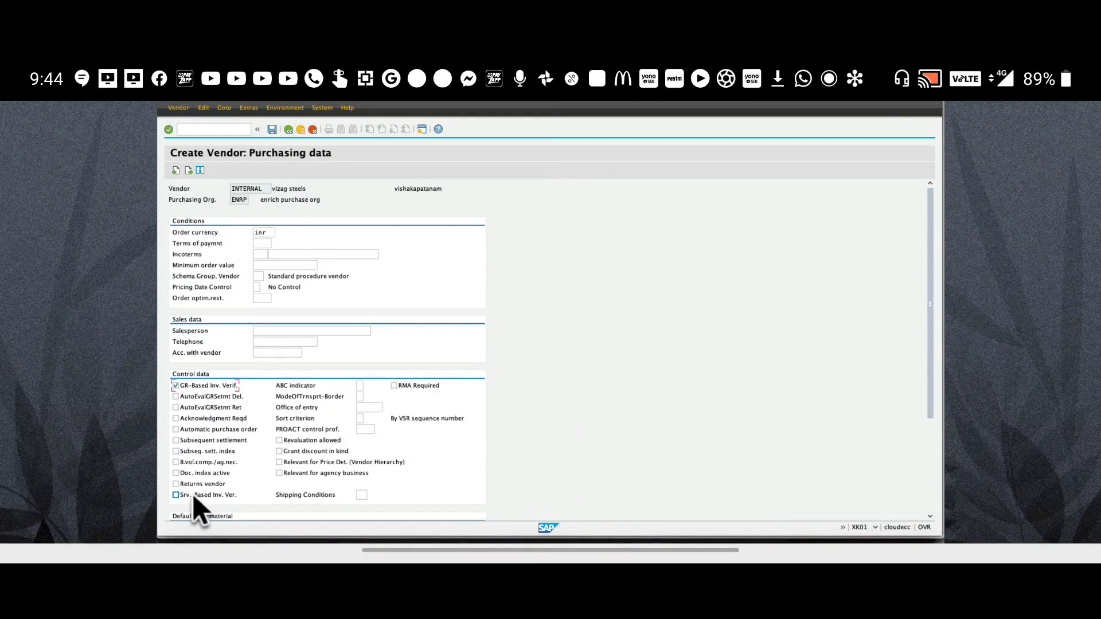
click(271, 130)
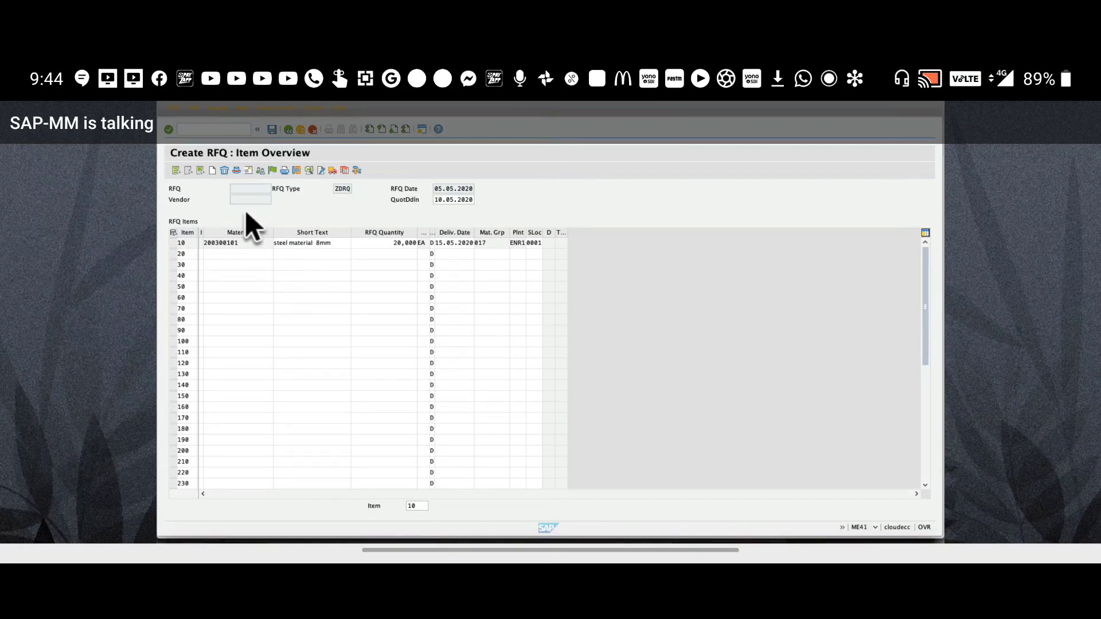
On the RFQ's Vendor Address screen, enter the vizag steels vendor number from input history
click(254, 176)
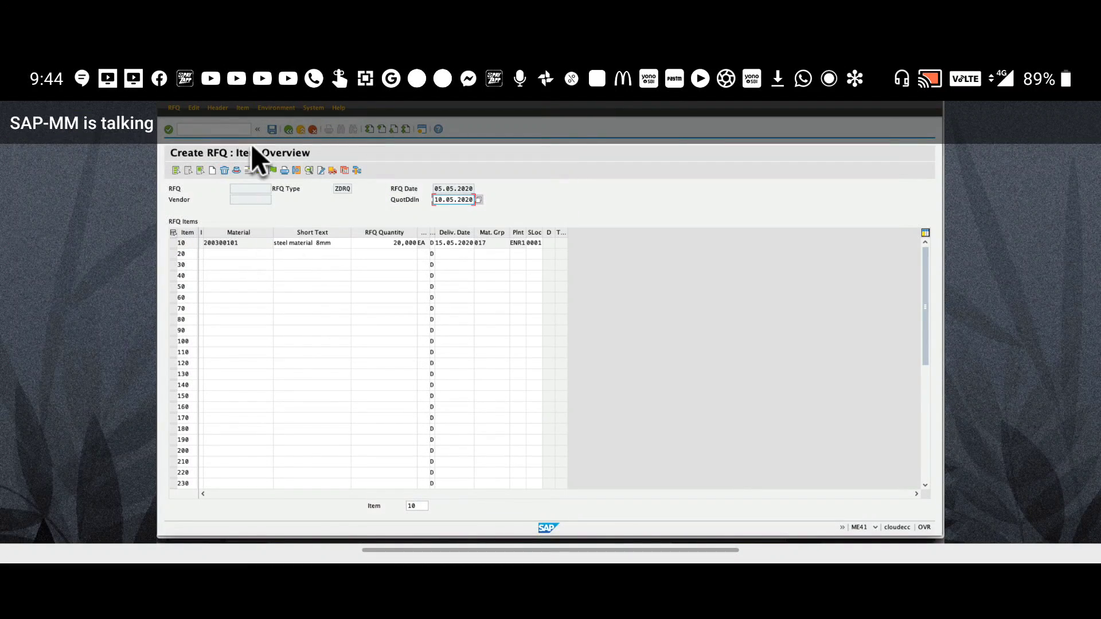
click(257, 171)
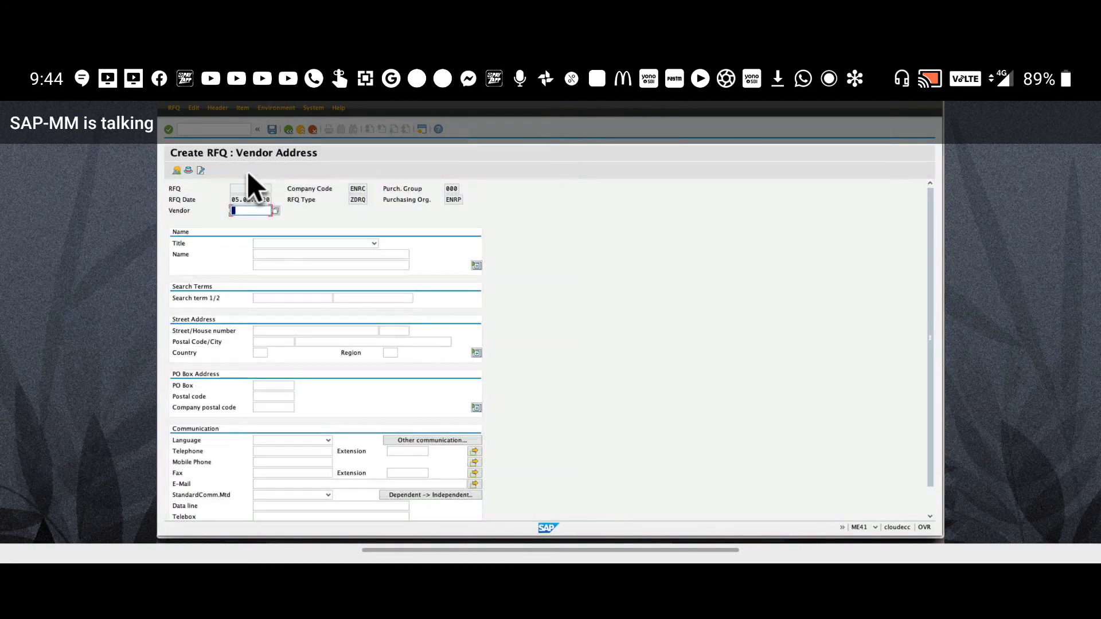
click(252, 211)
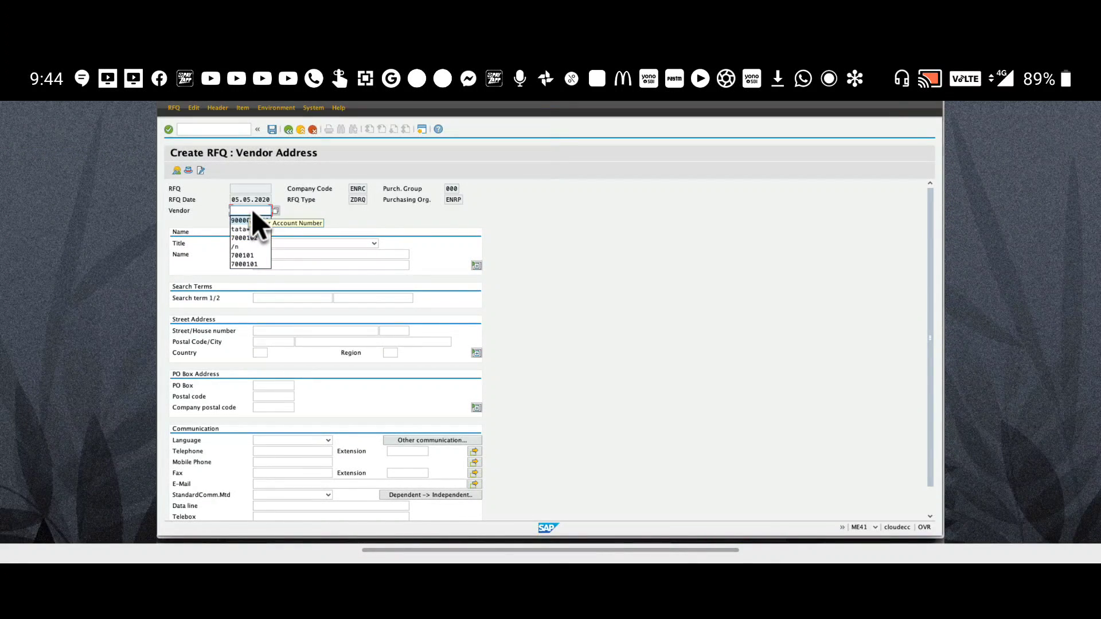
text(2)
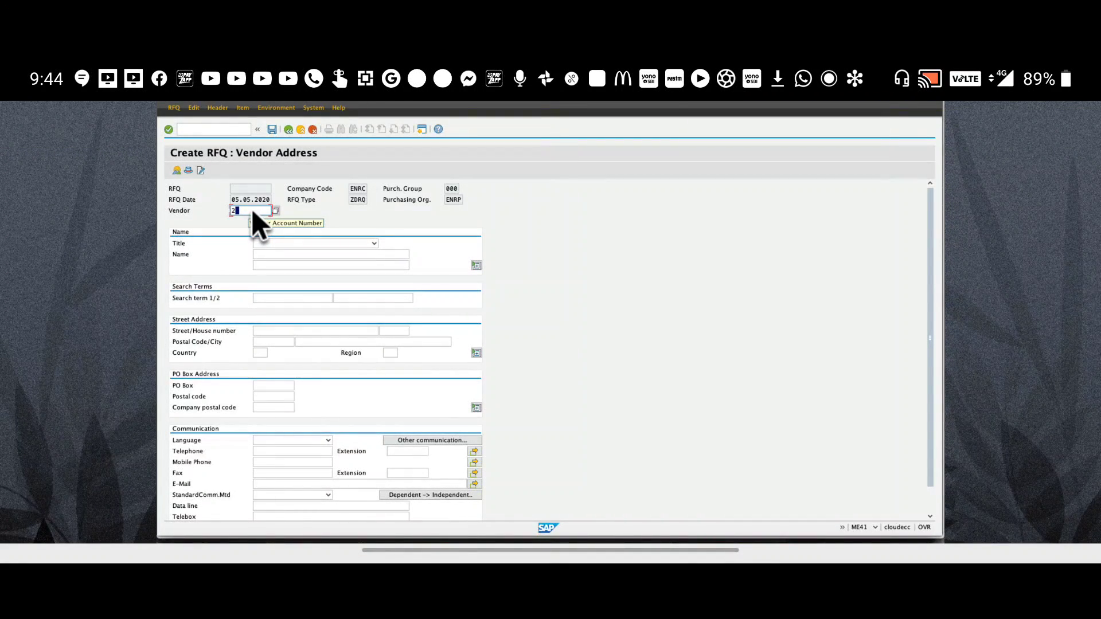
key(Return)
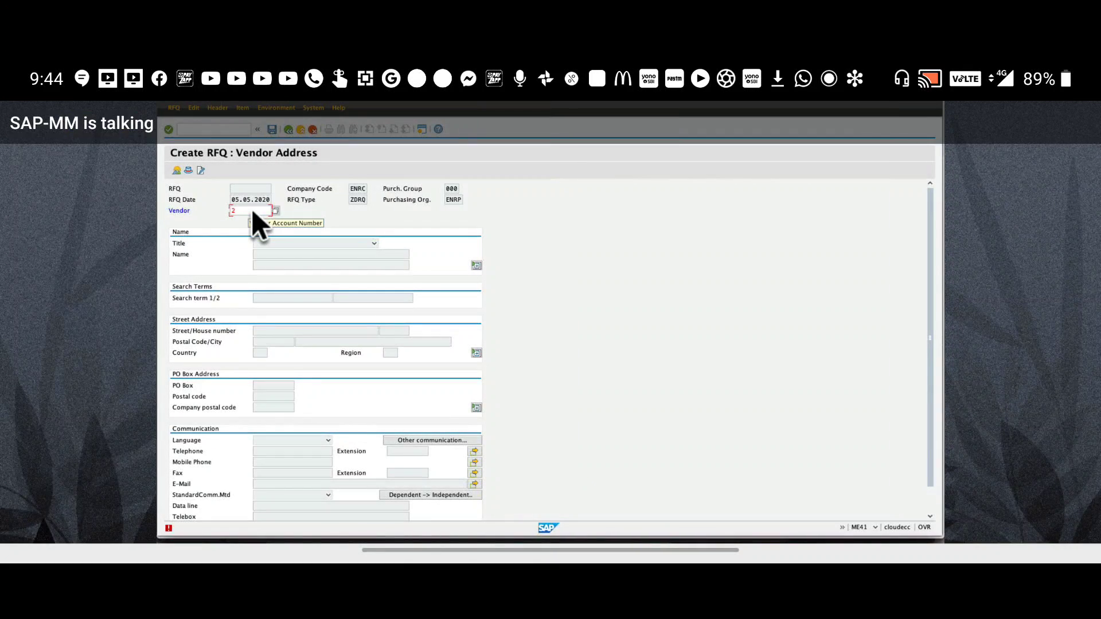
click(252, 211)
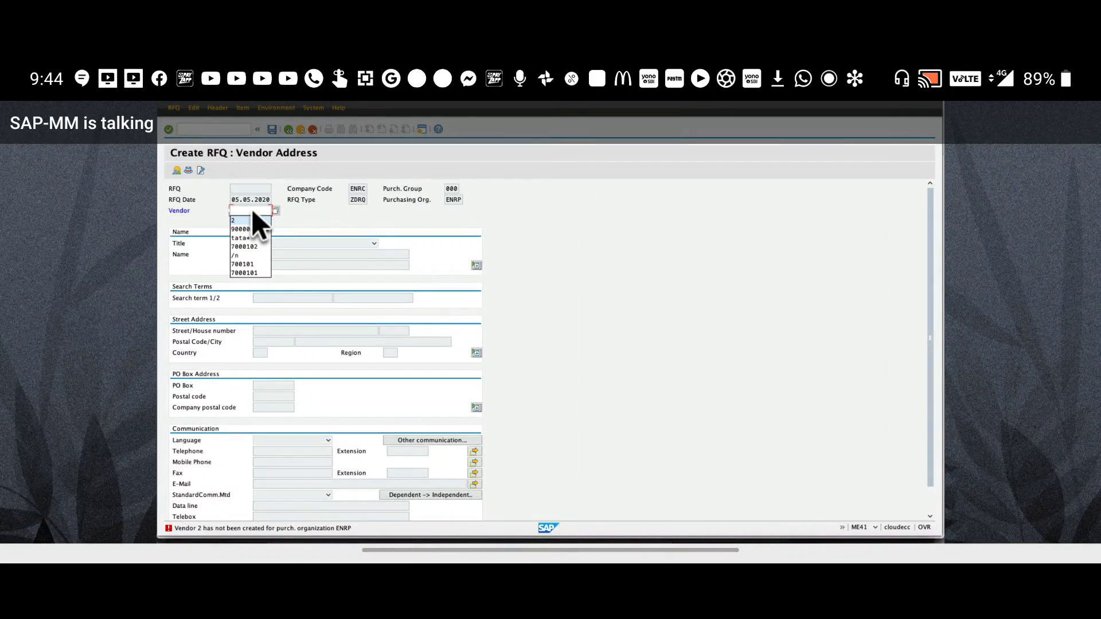
click(253, 218)
click(252, 211)
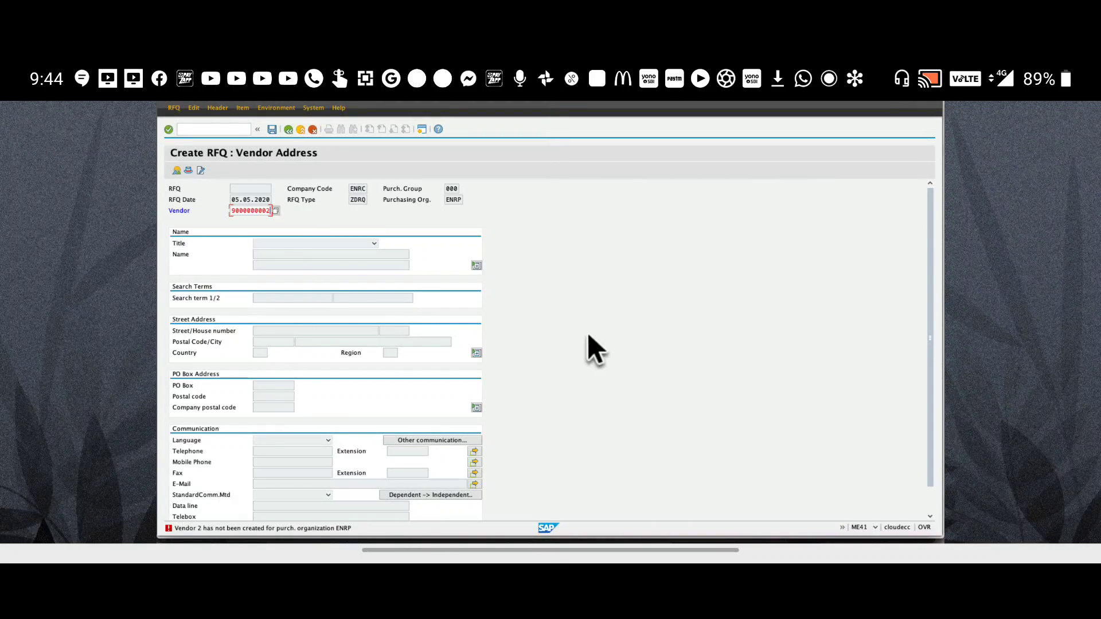
key(Return)
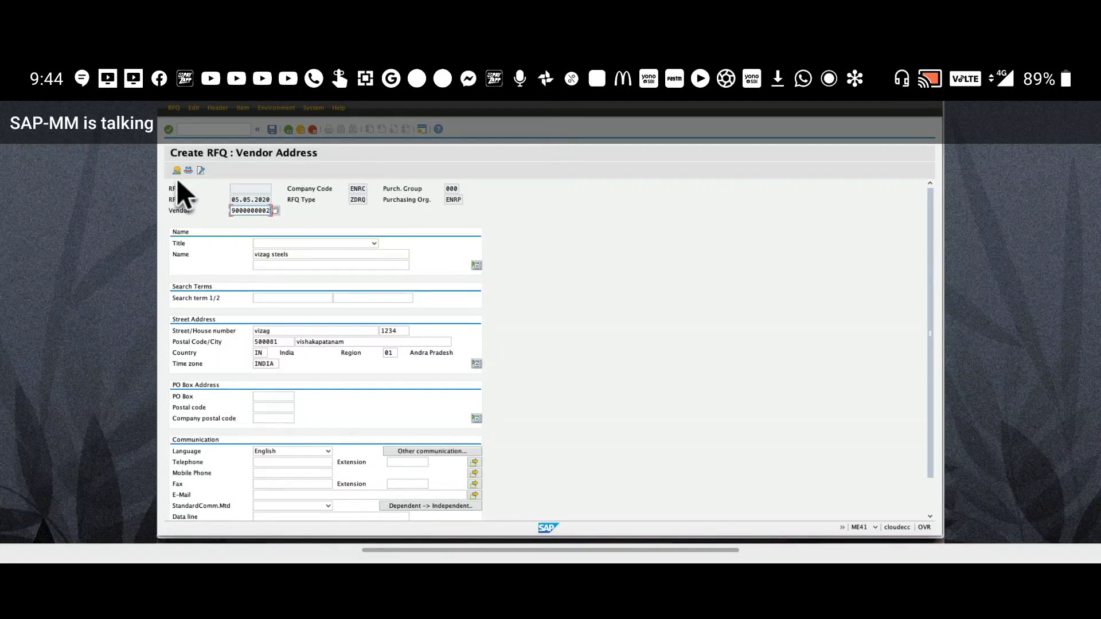
Save the ZDRQ domestic RFQ despite the missing output message record, then leave the creation screen
click(273, 135)
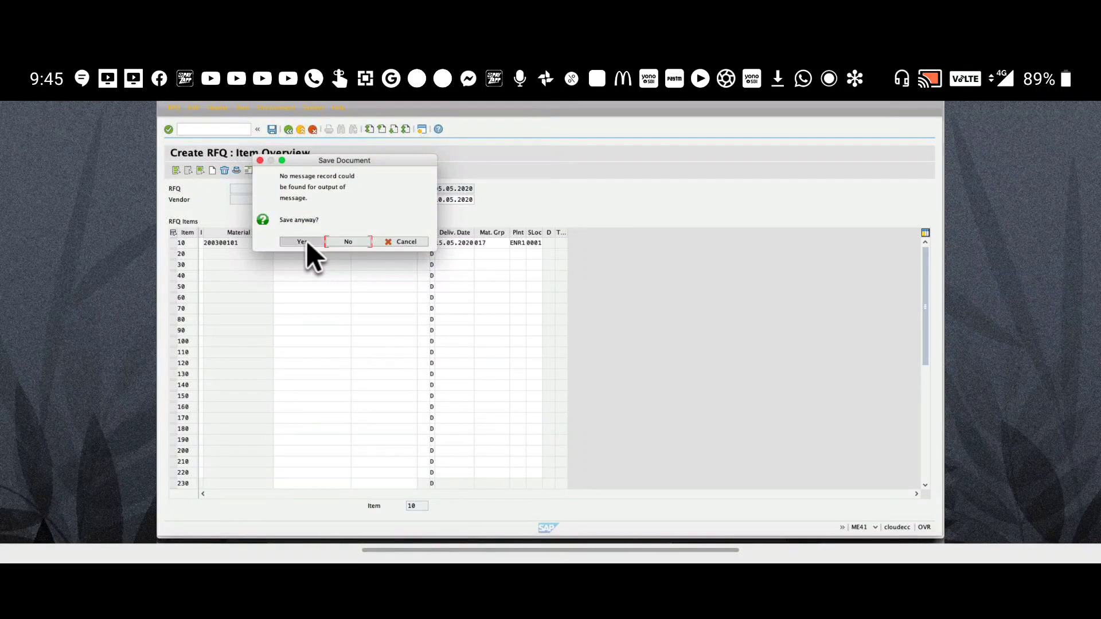
click(305, 241)
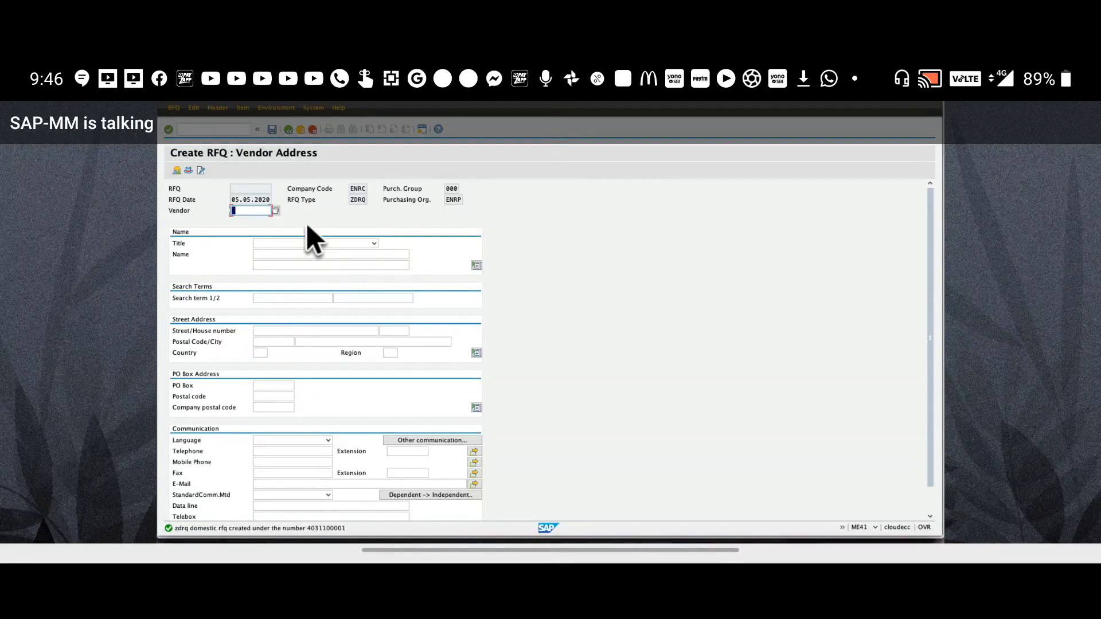
click(289, 130)
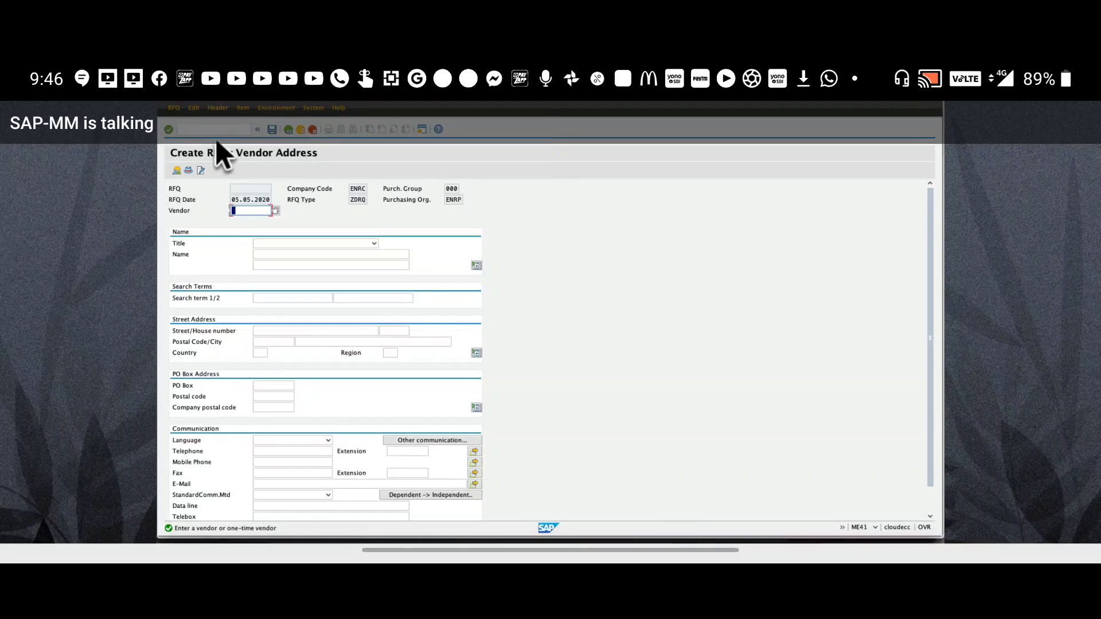
Return to the SAP Easy Access menu with /n
click(212, 133)
text(/n)
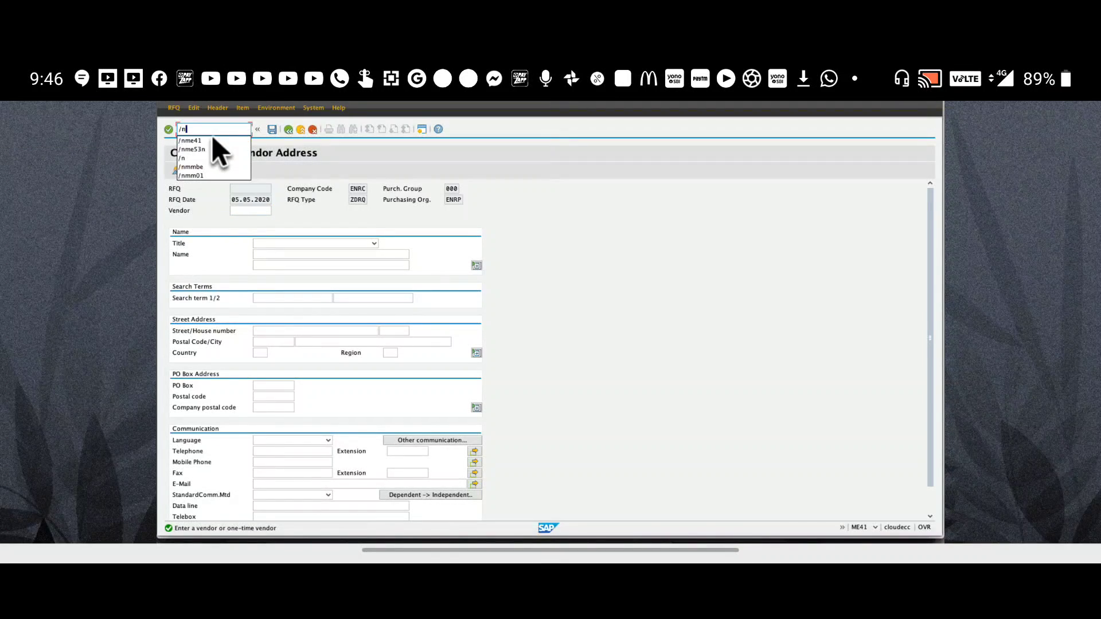
key(Return)
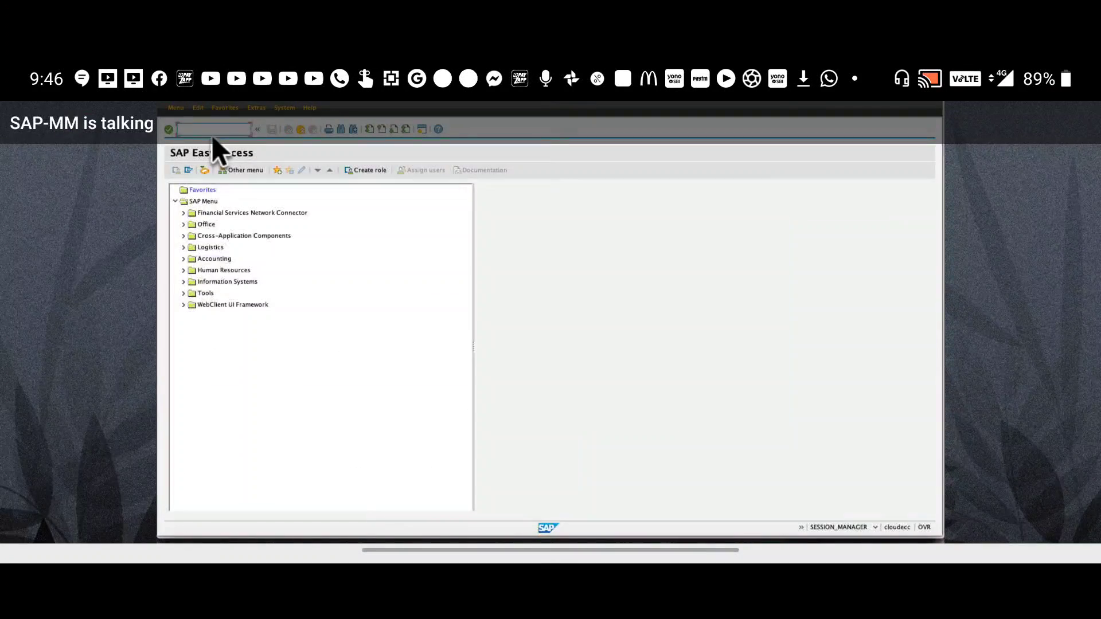
click(201, 234)
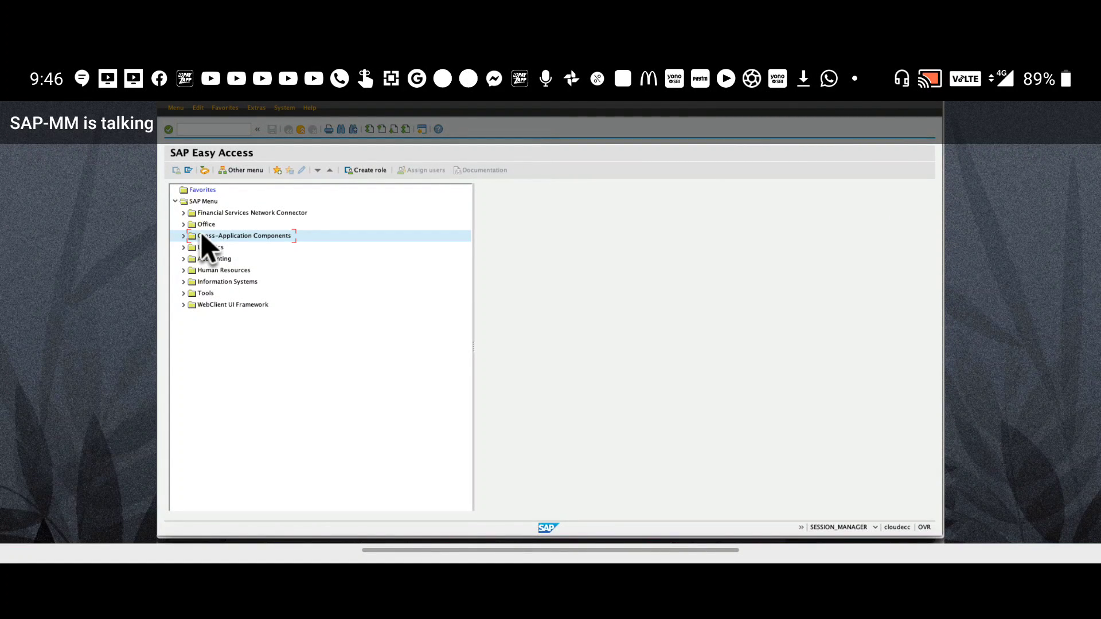
Expand Logistics > Materials Management > Purchasing, briefly checking the Outline Agreement folder
key(Down)
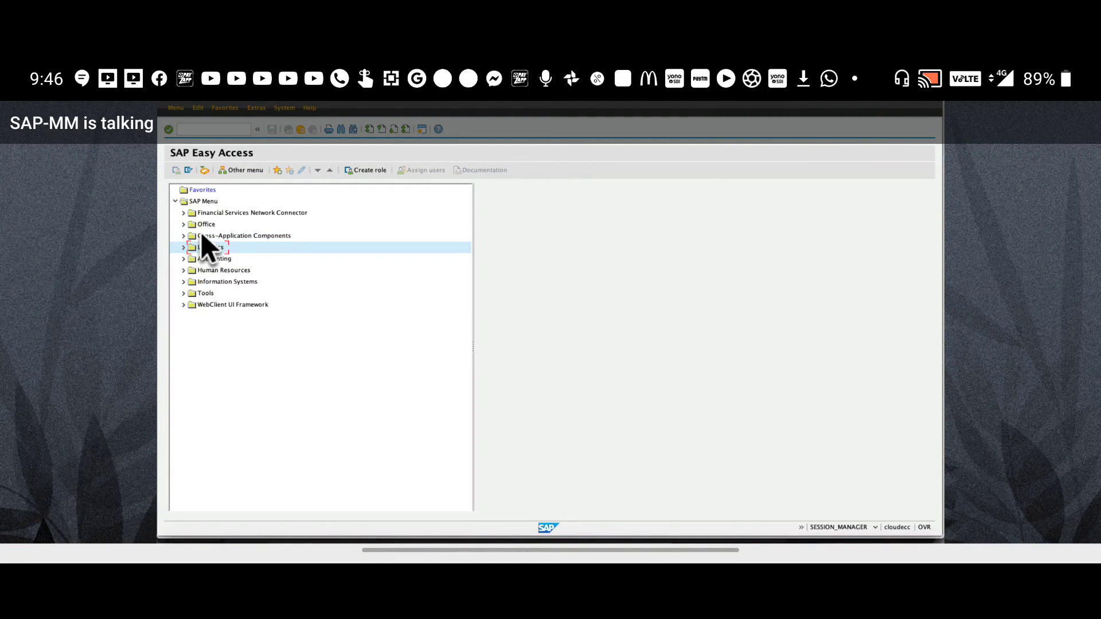
key(Right)
key(Down)
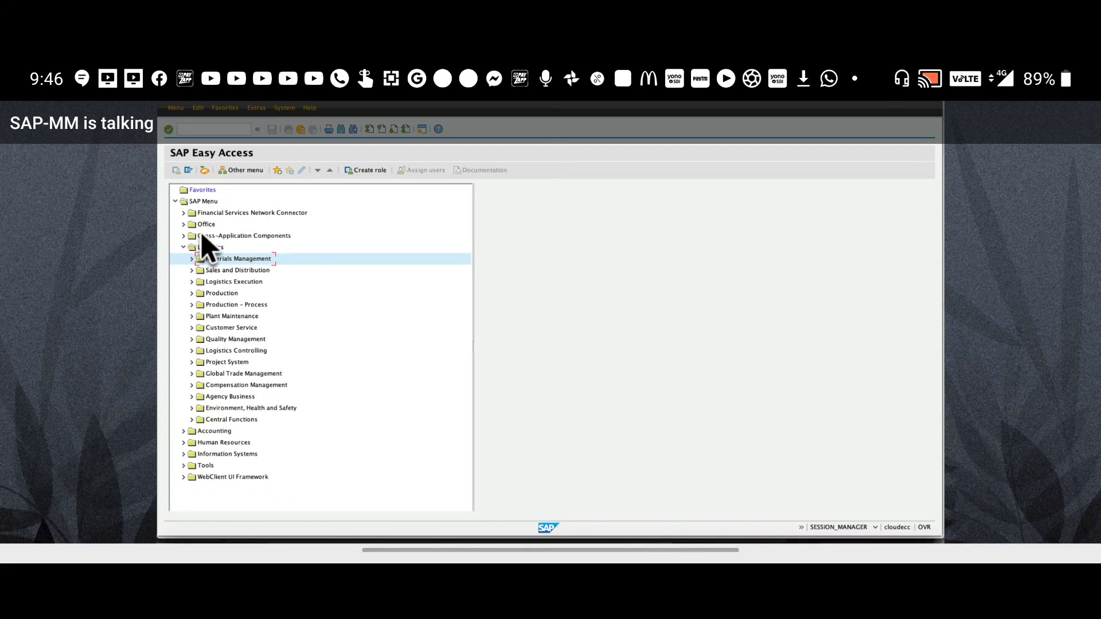
key(Right)
key(Down)
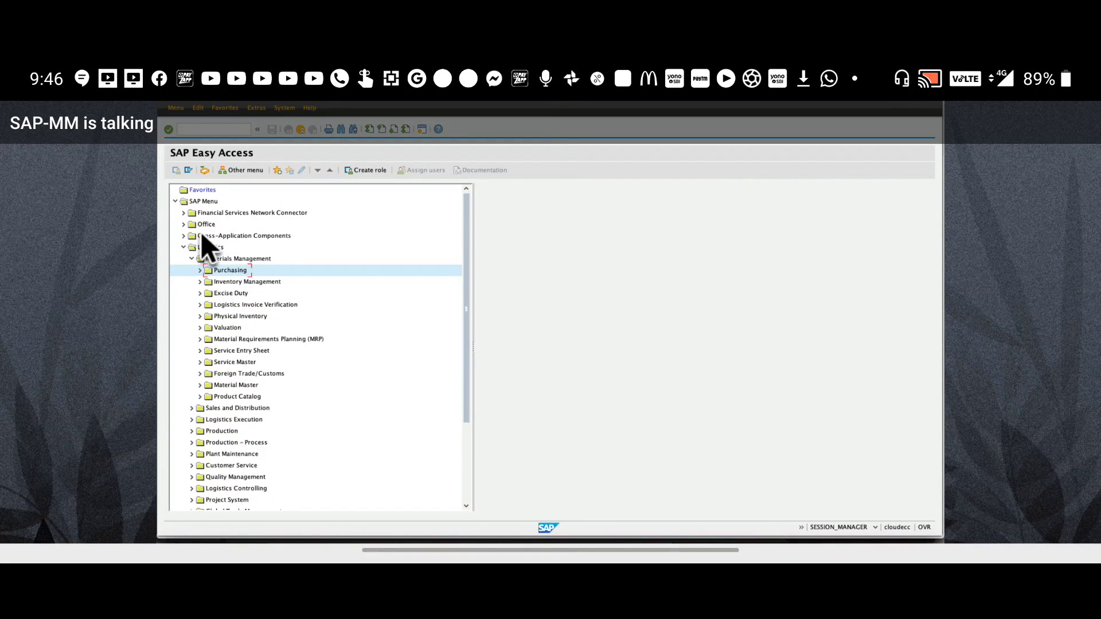
key(Right)
key(Down)
key(Down)
key(Down)
key(Down)
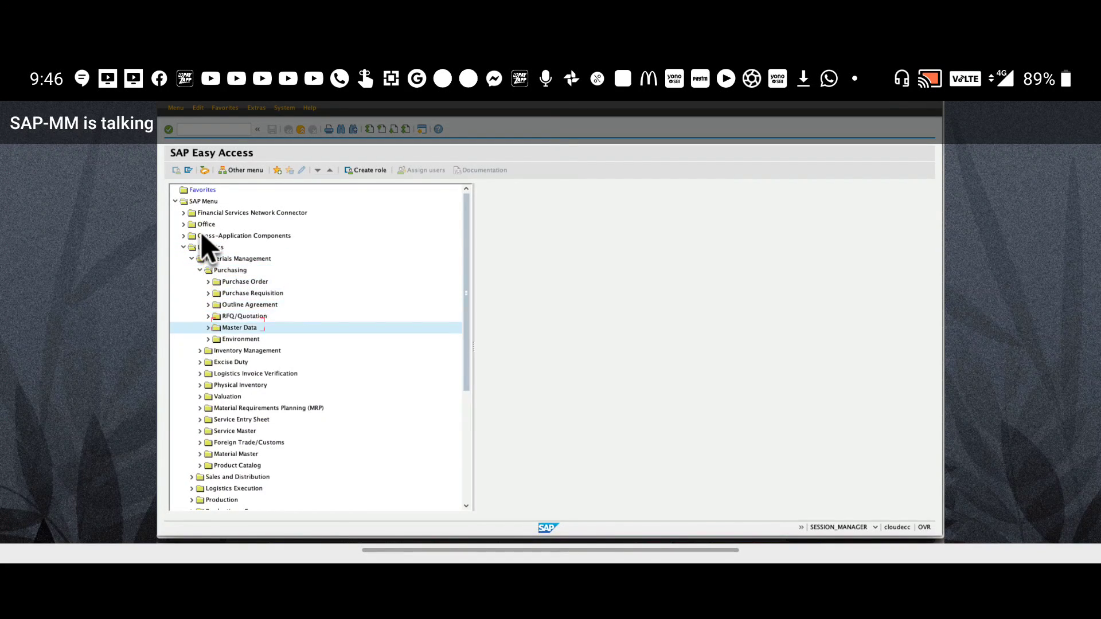
key(Up)
key(Up)
key(Right)
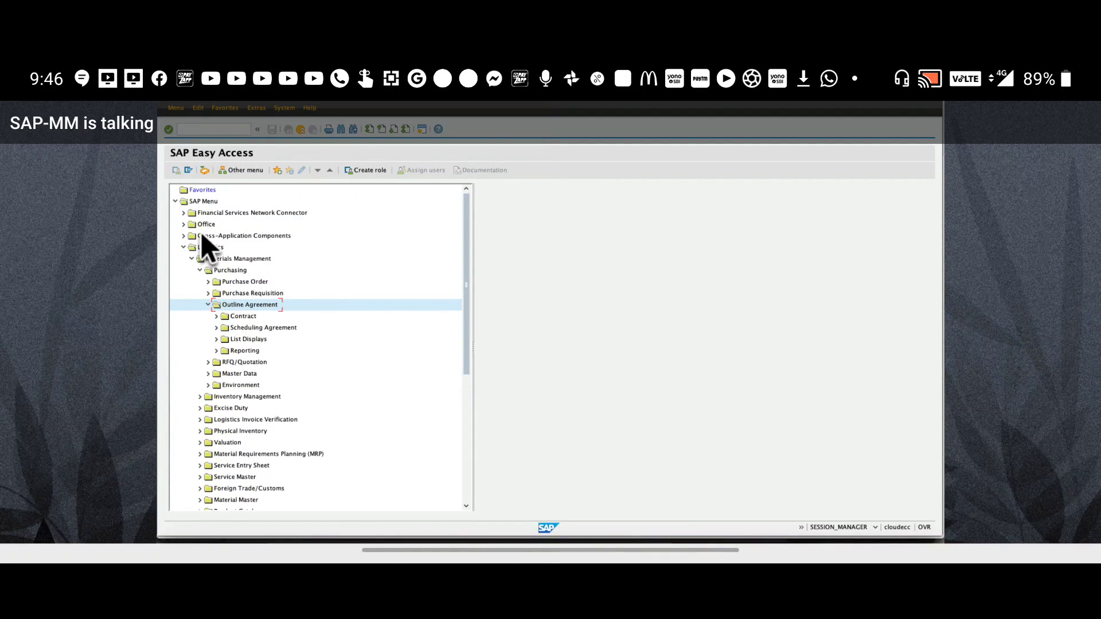
key(Left)
Expand RFQ/Quotation > Request for Quotation to view transactions ME41 through ME98
key(Down)
key(Right)
key(Down)
key(Right)
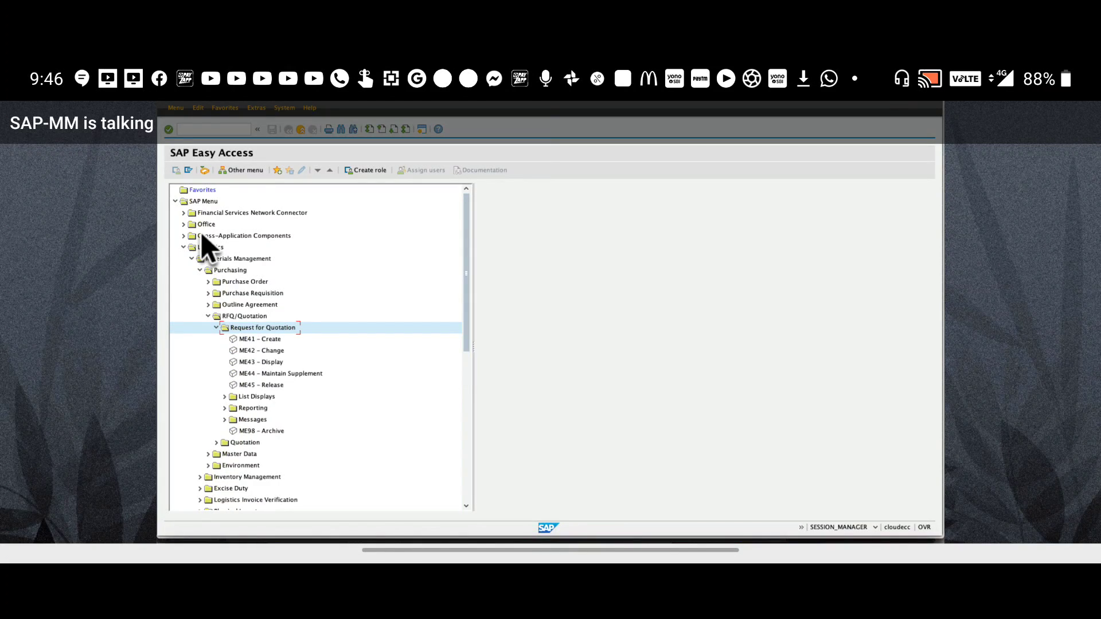
key(Down)
key(Down)
key(Down)
key(Down)
key(Up)
key(Up)
key(Up)
key(Up)
key(Left)
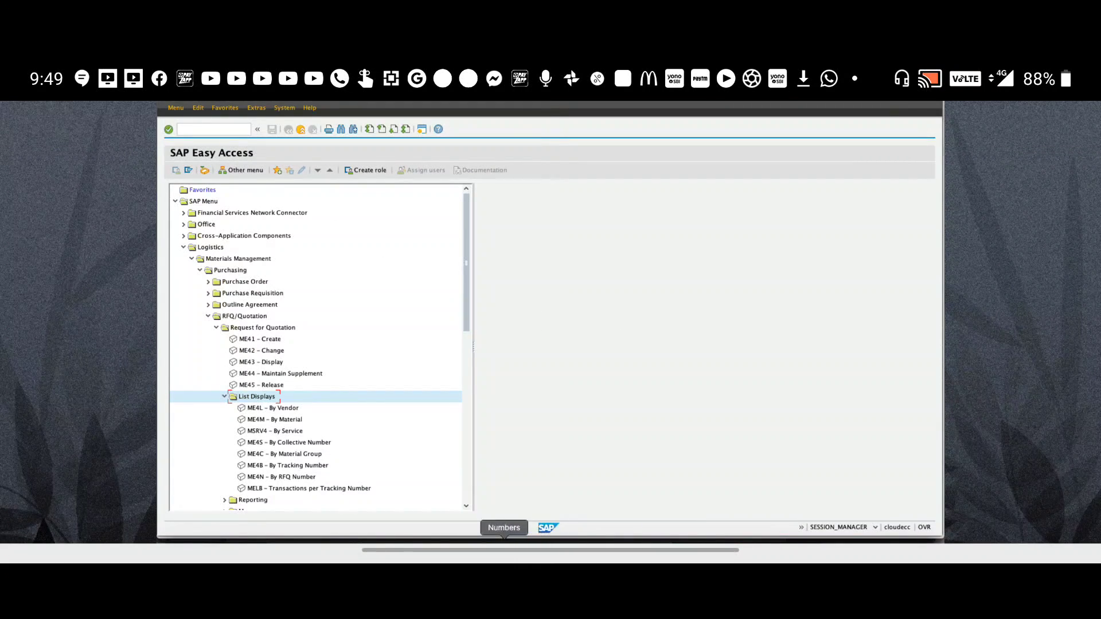
Add the heading 'Tables - SE16N' below item 7 in the Pages notes
click(484, 540)
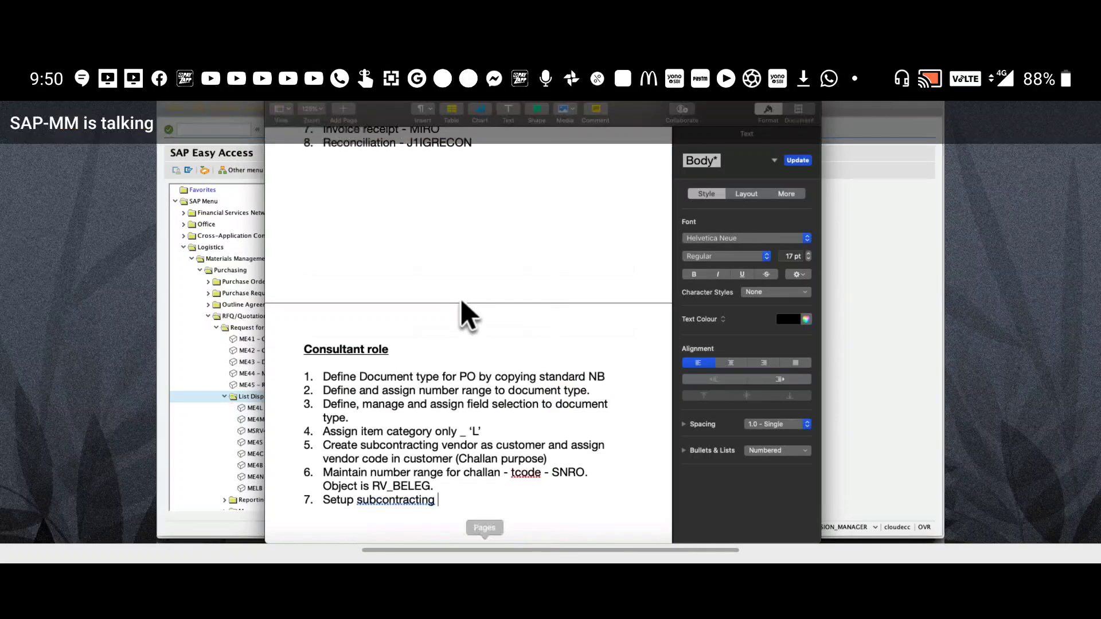
key(Return)
key(Return)
key(Return)
key(Return)
text(Ta)
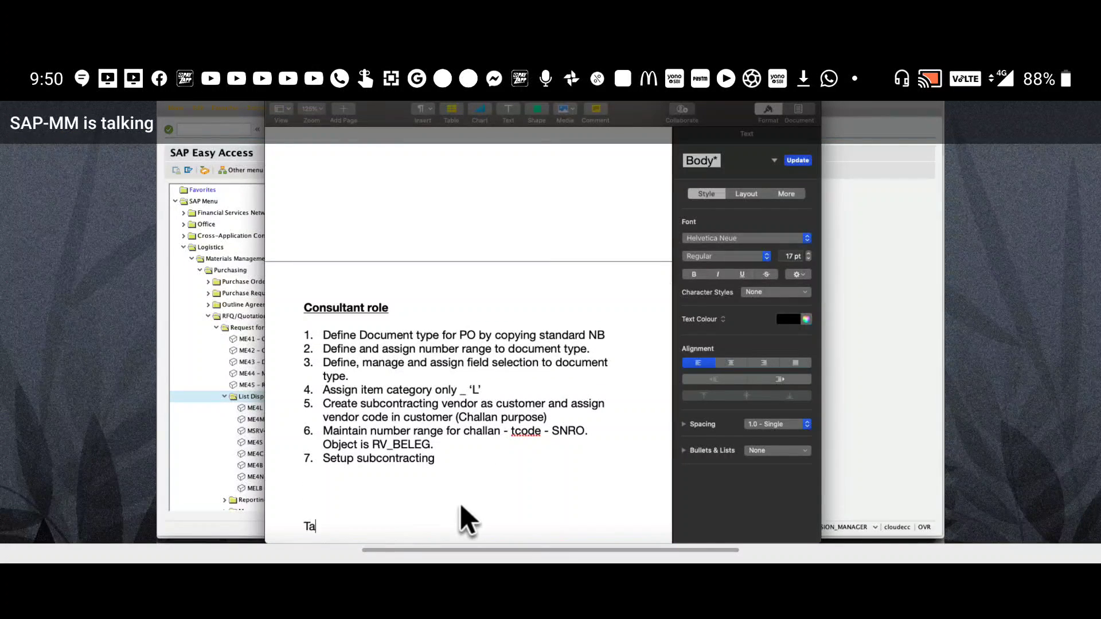
text(bles - SE16N)
key(Return)
Add lines 'EKKO - Purchasing header data' and 'EKPO - Purchasing item data.', then unmute the microphone
text(EKKO-)
key(BackSpace)
key(BackSpace)
key(BackSpace)
key(BackSpace)
key(BackSpace)
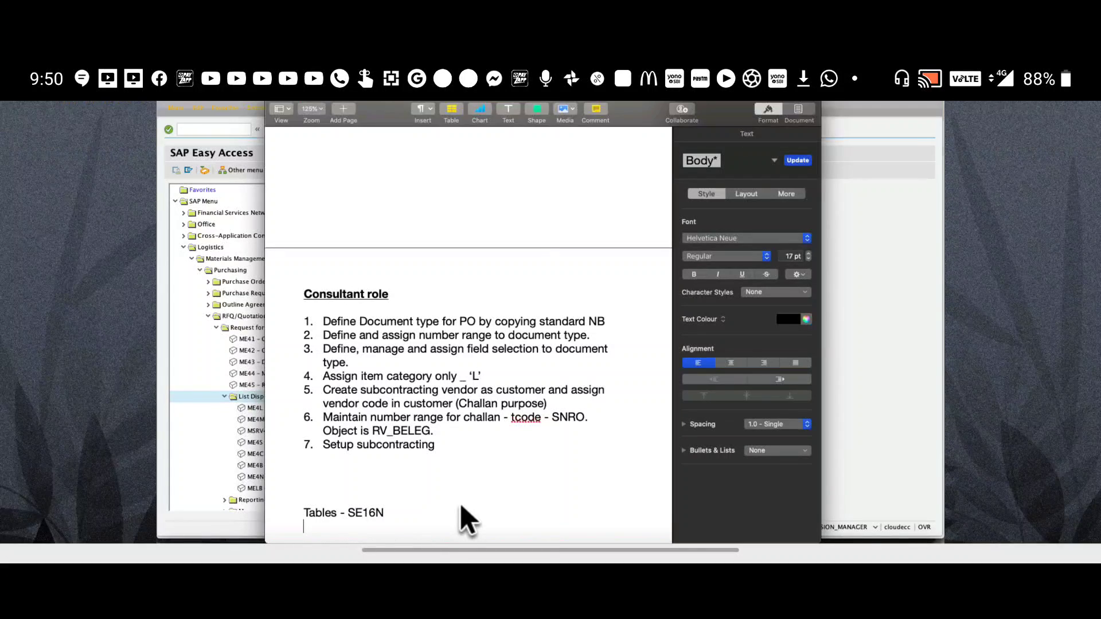
key(Return)
text(EKKo)
key(BackSpace)
text(O -)
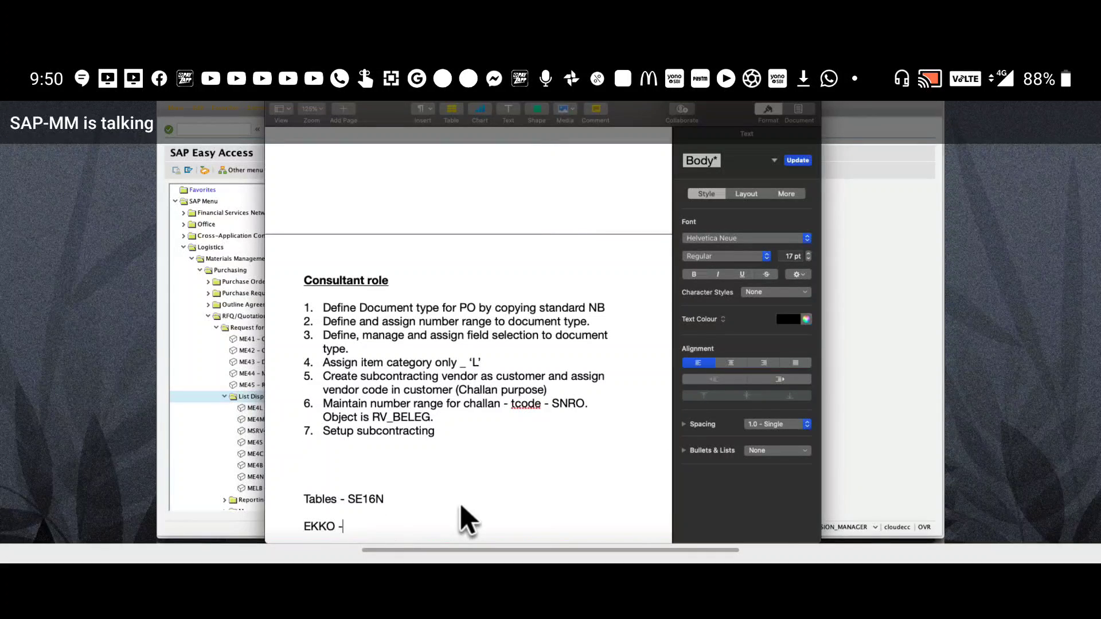
text( Pur)
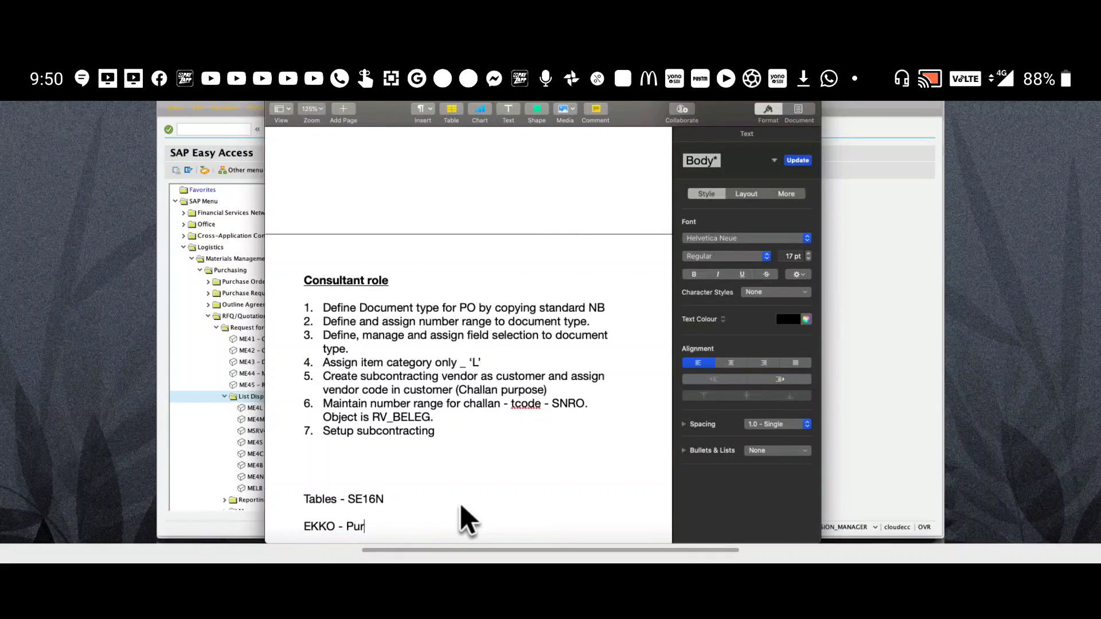
text(chasing header da)
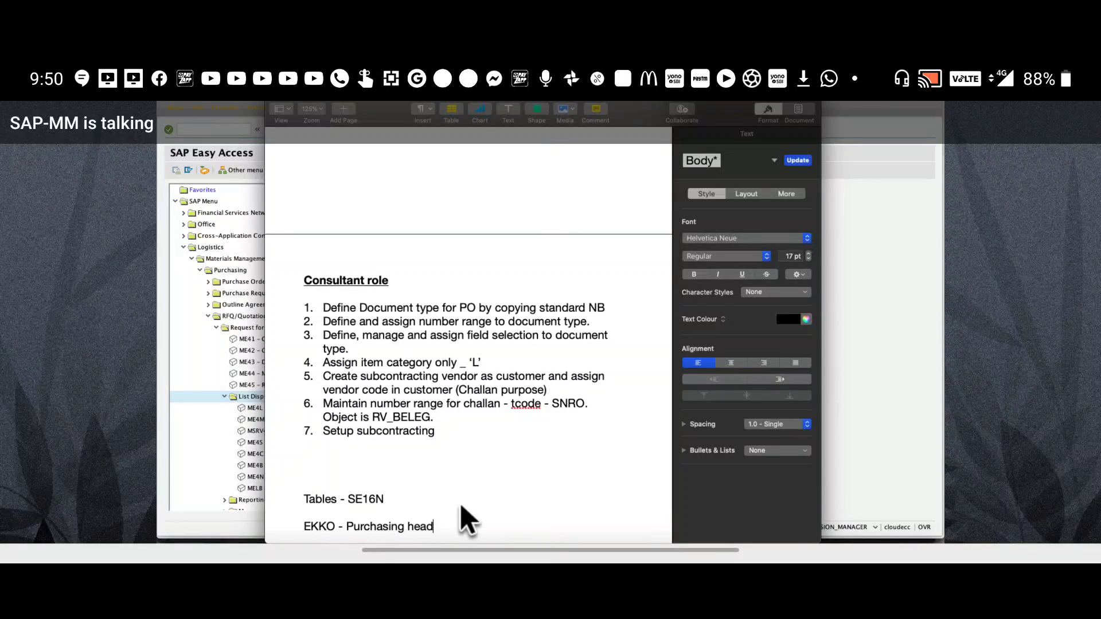
text(EKPO)
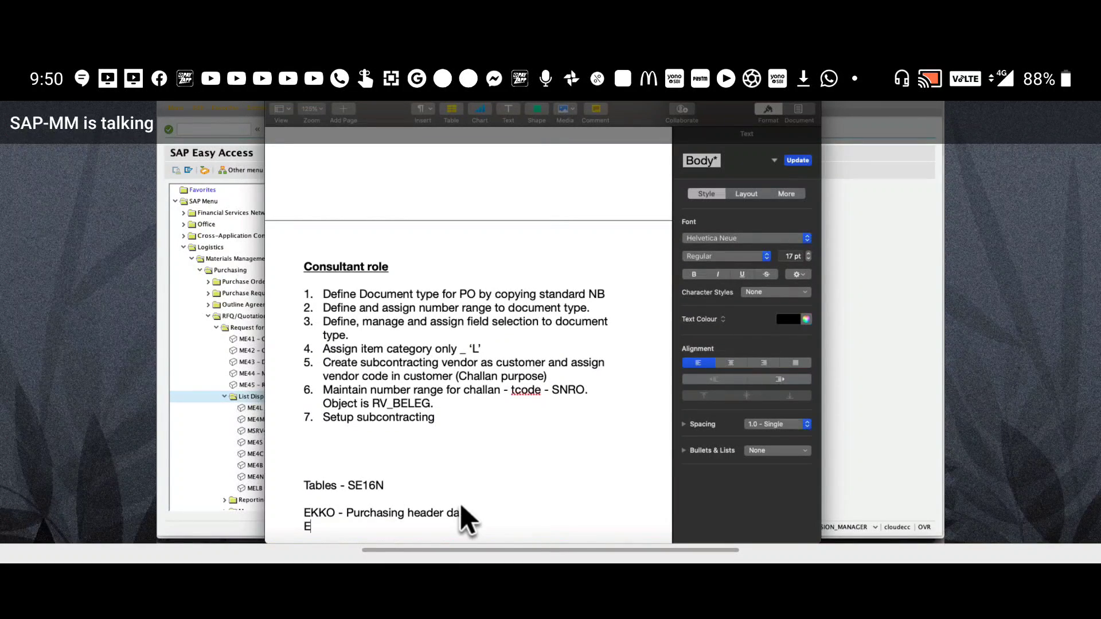
text( - Purchasing item data.)
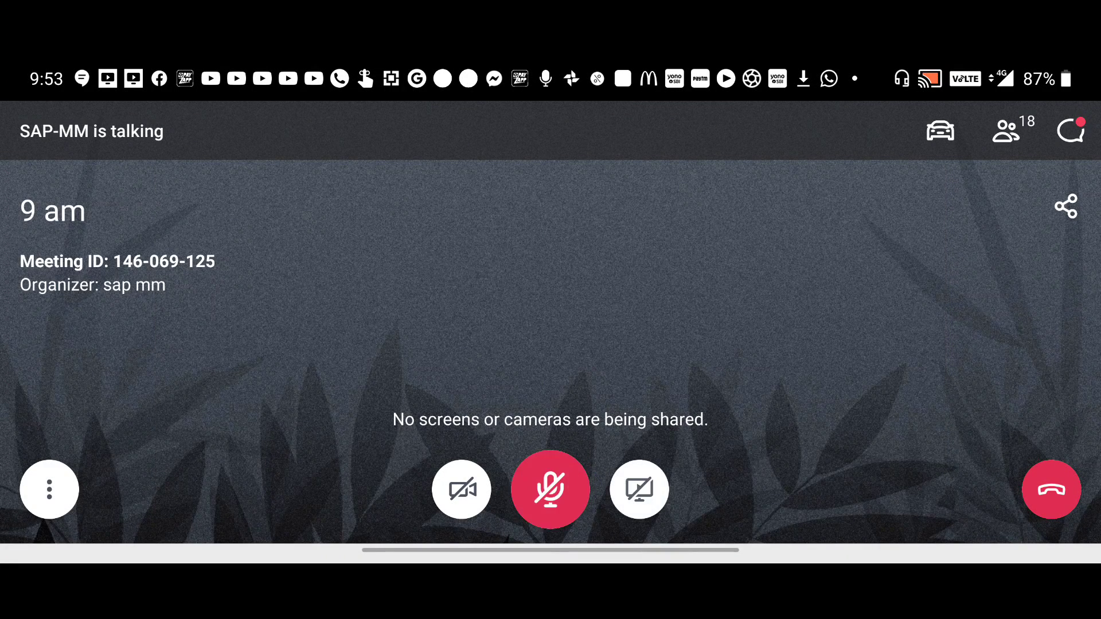
click(550, 490)
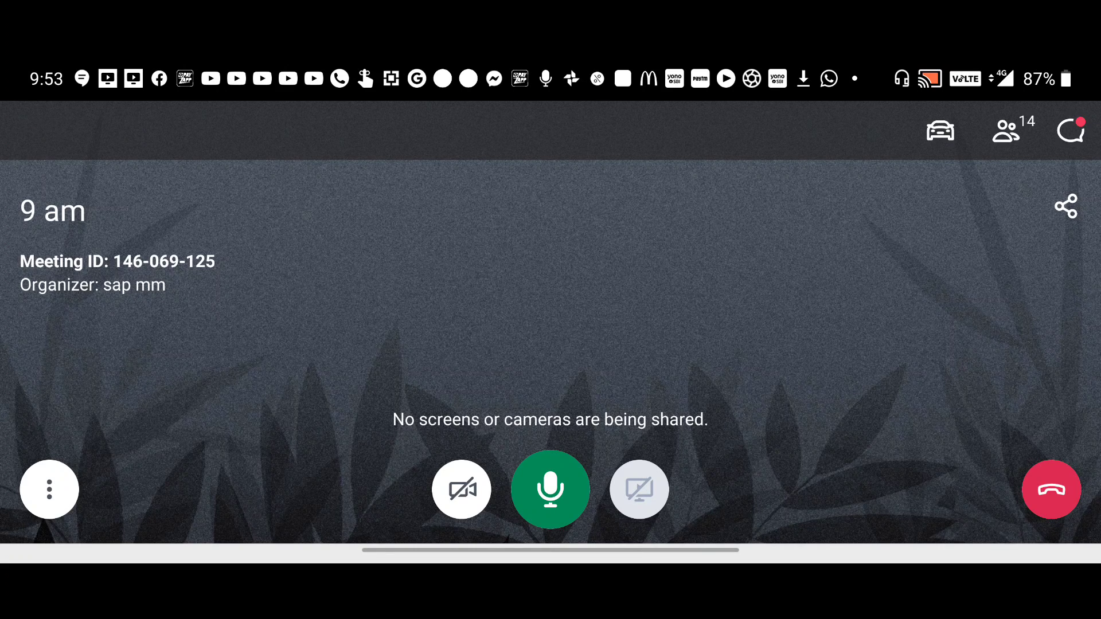
click(550, 490)
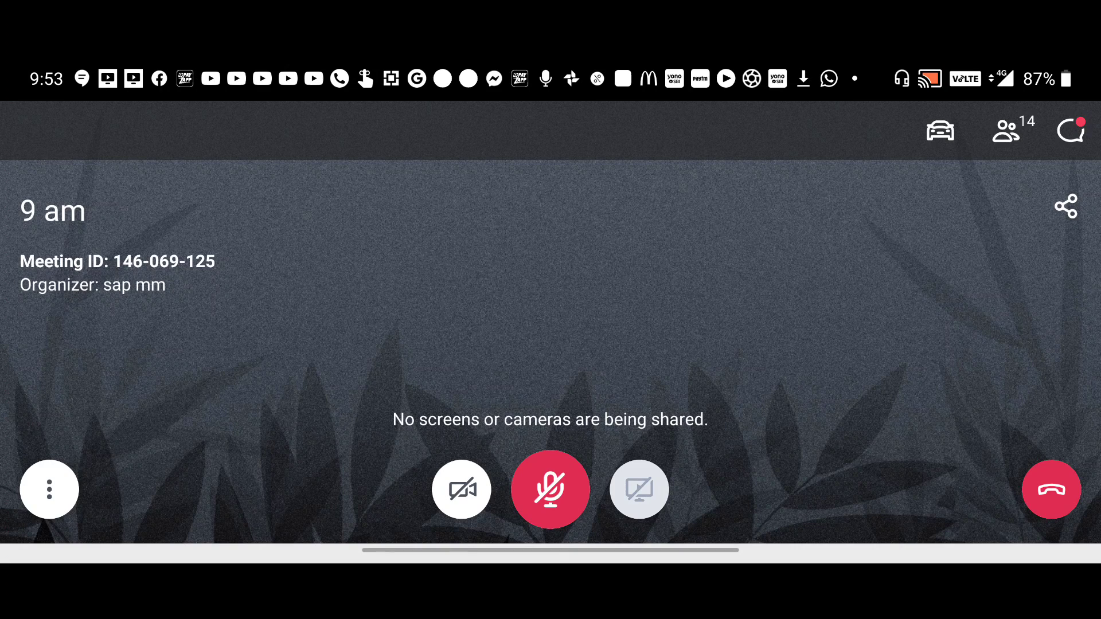
click(1030, 498)
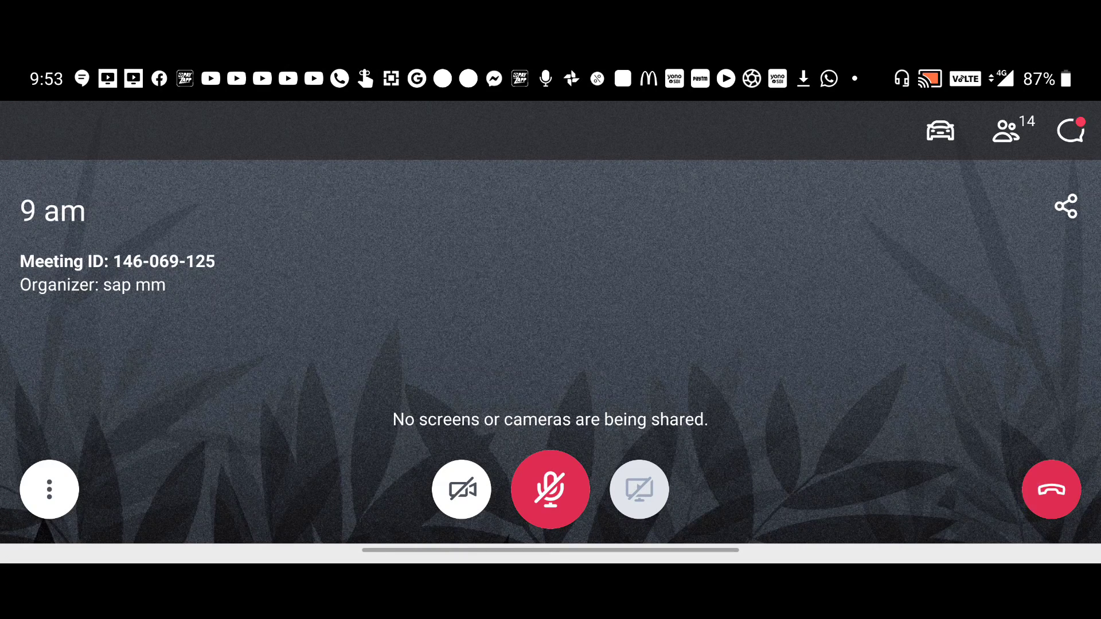